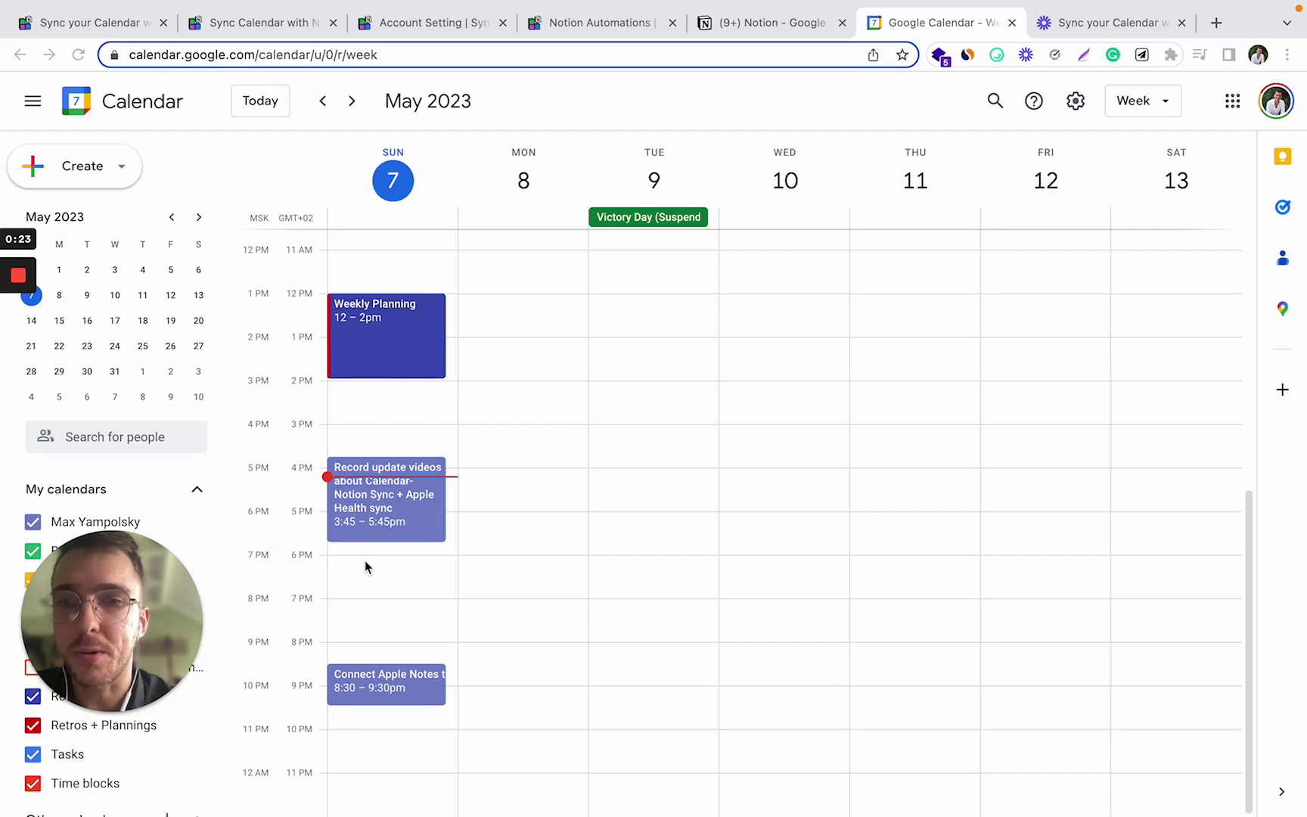
Create Task 1 at 6–6:45pm and Task 2 at 6:45–7:30pm on Sunday, 7 May
{"action": "left_click_drag", "start_coordinate": [363, 560], "coordinate": [361, 584]}
{"action": "type", "text": "Task 1"}
{"action": "key", "text": "Return"}
{"action": "left_click_drag", "start_coordinate": [351, 590], "coordinate": [351, 619]}
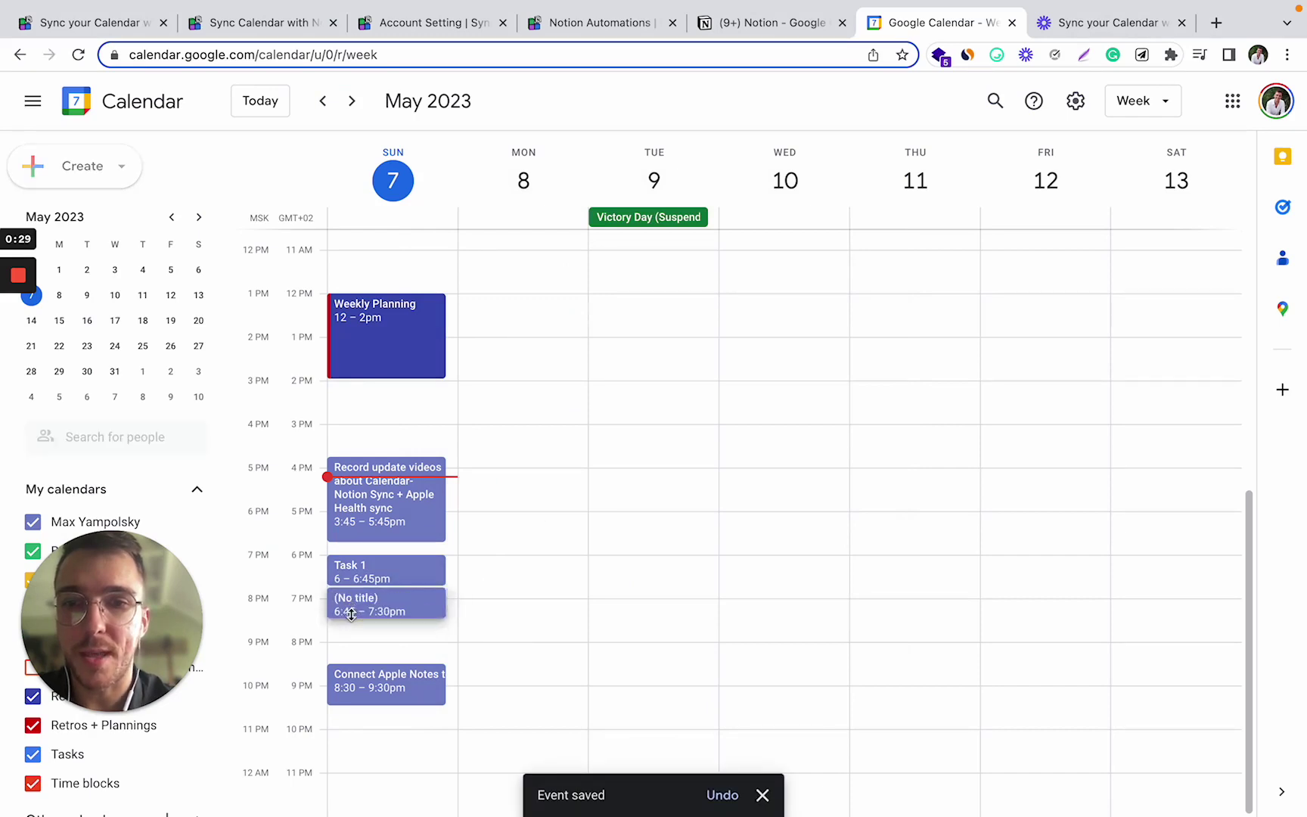
{"action": "type", "text": "Task 2"}
{"action": "key", "text": "Return"}
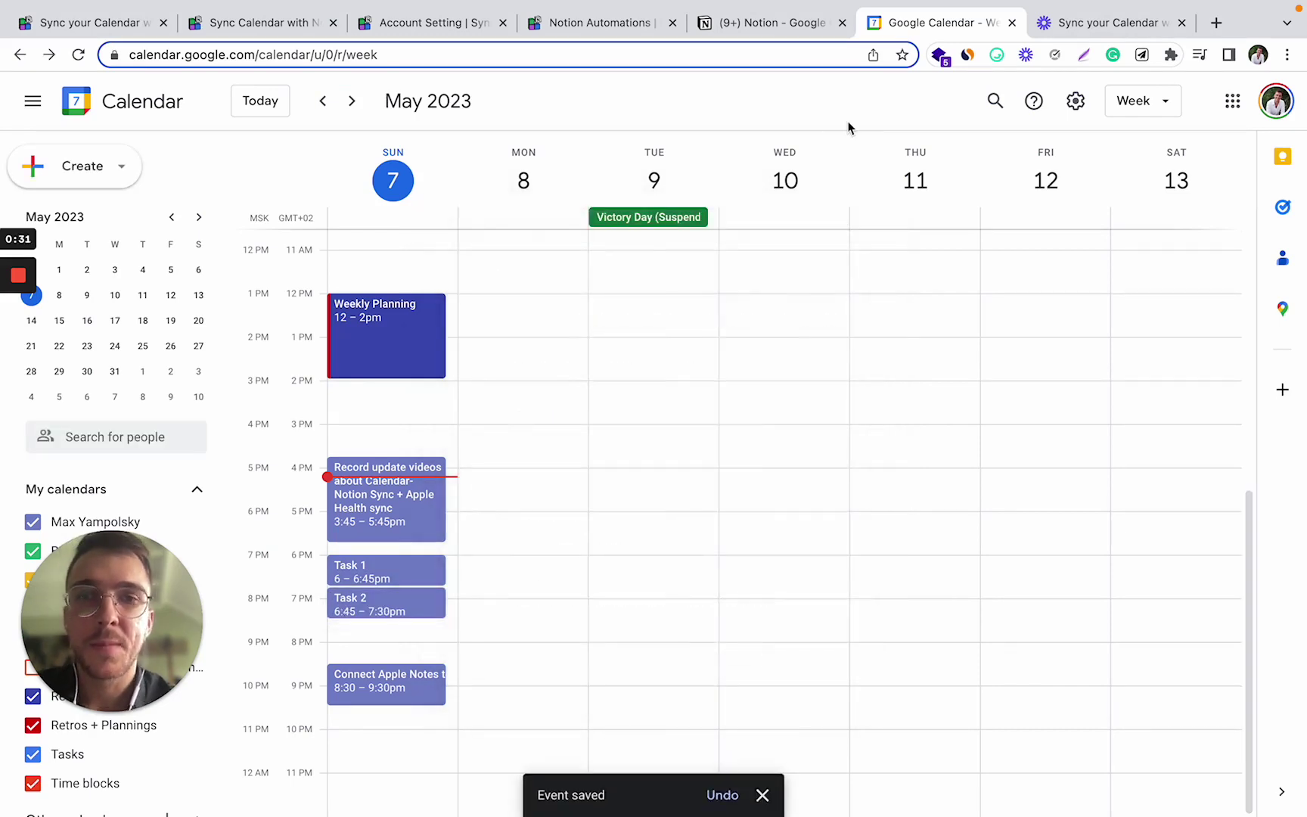
{"action": "left_click", "coordinate": [742, 31]}
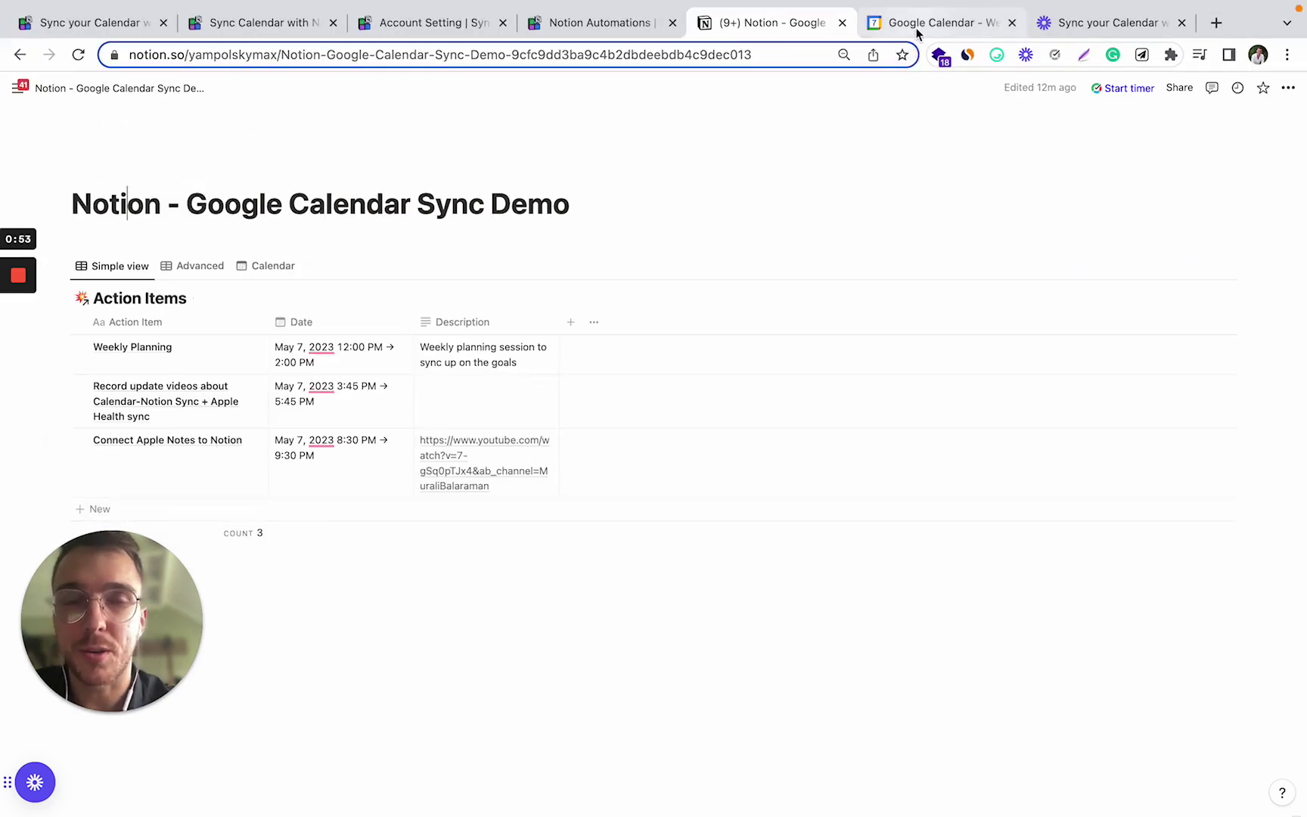
Compare the Notion Action Items entries with the Google Calendar week's events
{"action": "left_click", "coordinate": [917, 31]}
{"action": "left_click", "coordinate": [774, 23]}
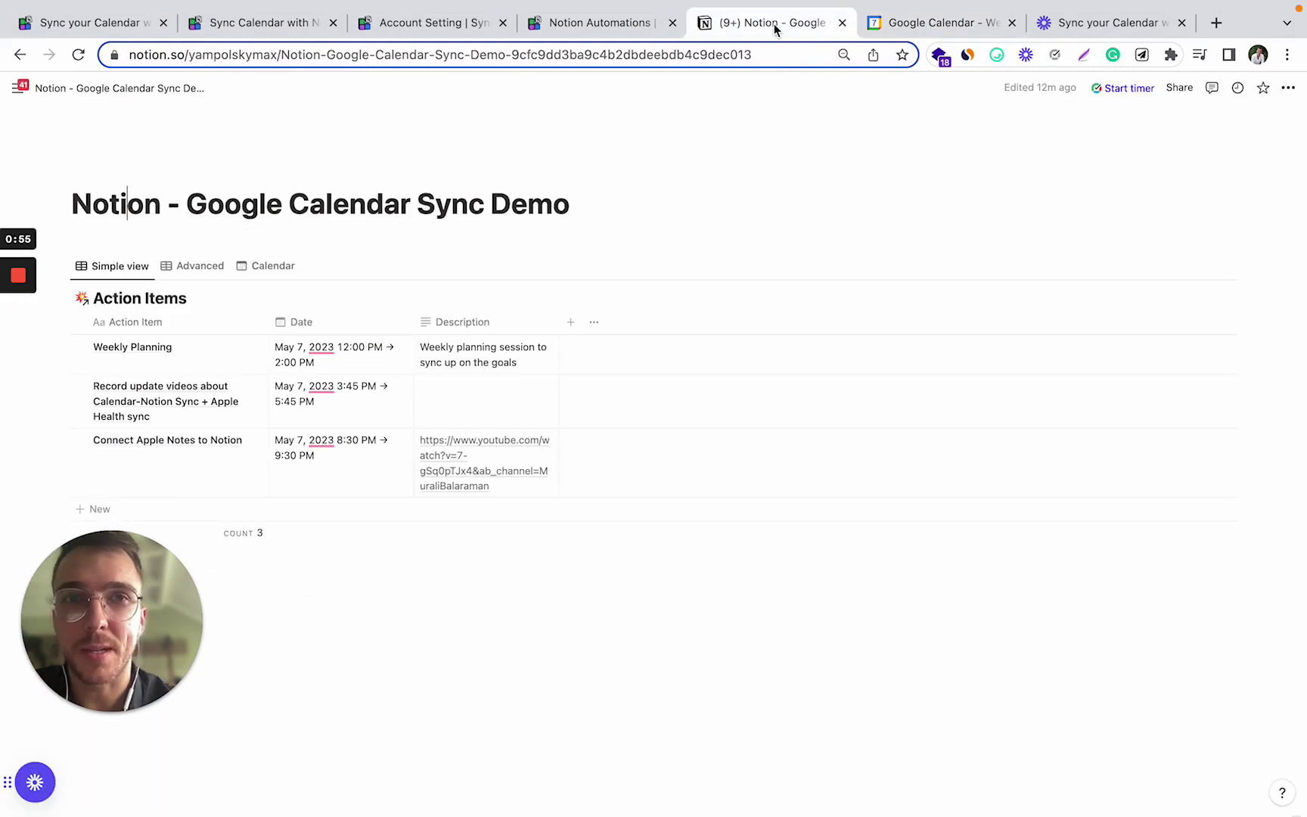
{"action": "left_click", "coordinate": [930, 23]}
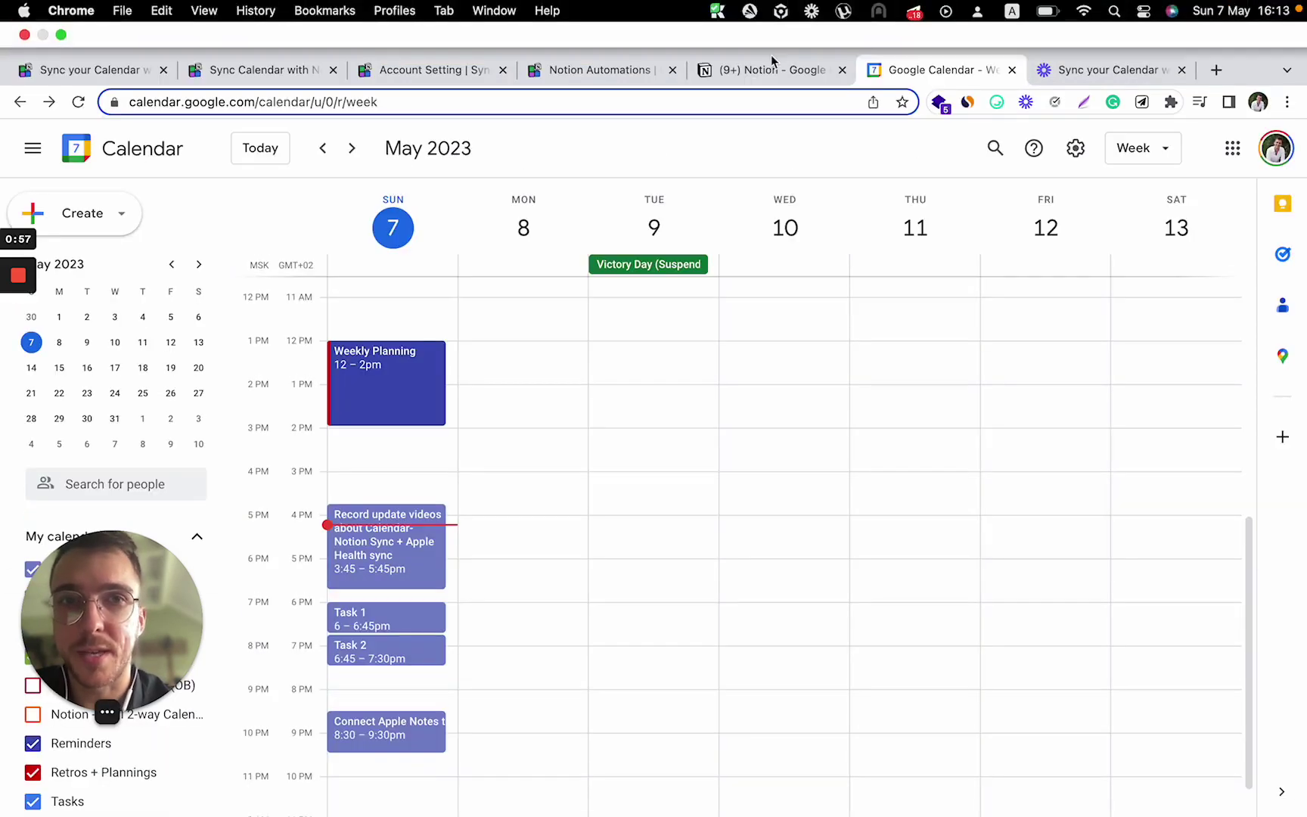
{"action": "left_click", "coordinate": [769, 60]}
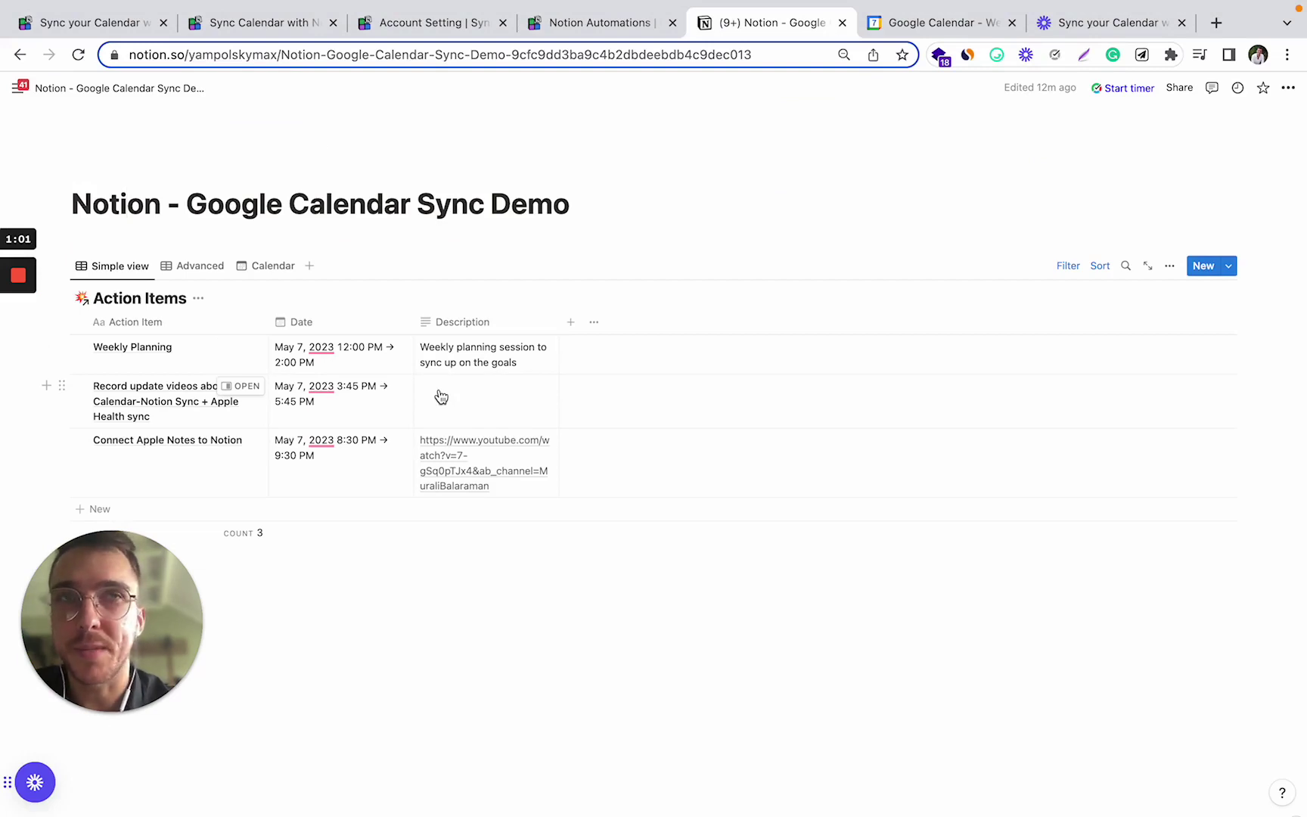
{"action": "left_click", "coordinate": [922, 24]}
{"action": "left_click", "coordinate": [772, 23]}
{"action": "left_click", "coordinate": [920, 23]}
{"action": "left_click", "coordinate": [786, 24]}
{"action": "left_click", "coordinate": [921, 23]}
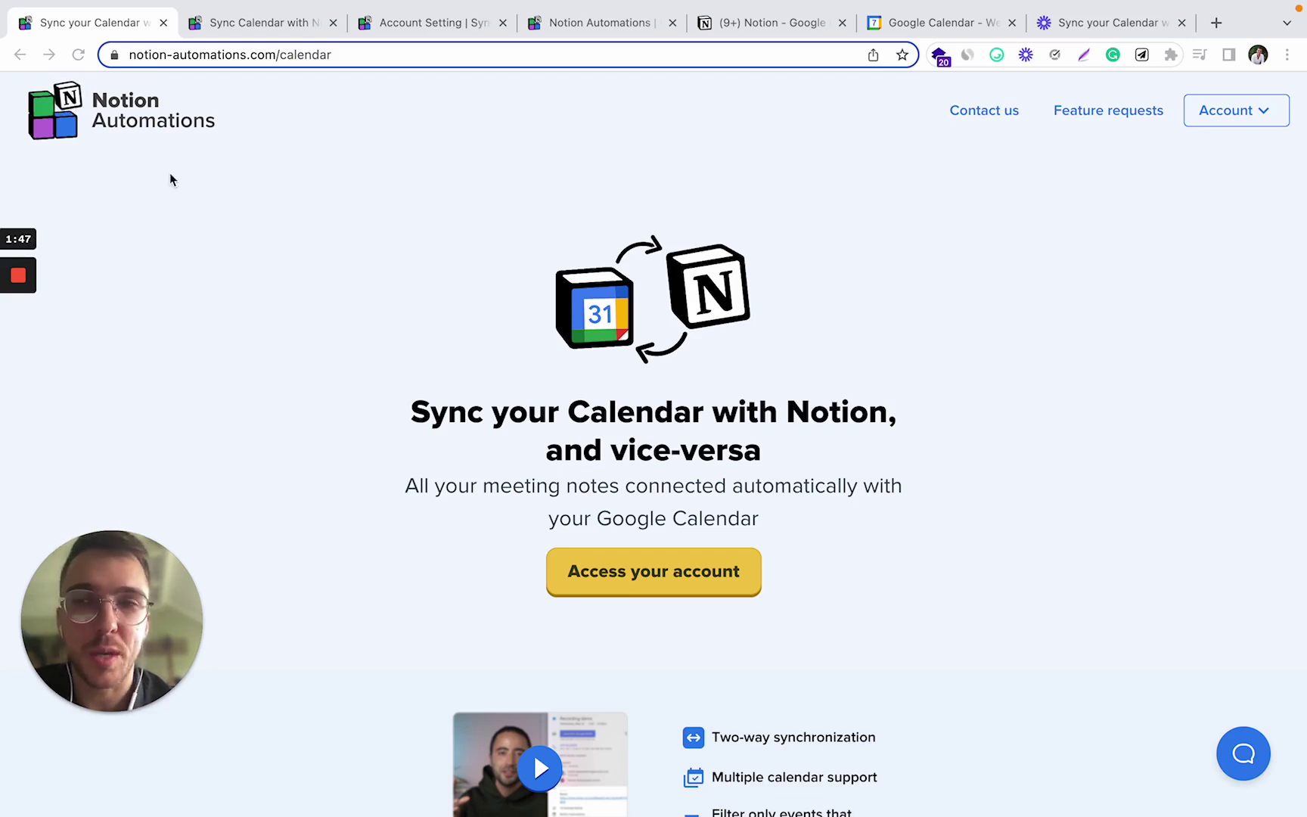
Open the 'Sync Calendar with Notion' page and scroll through its seven onboarding steps
{"action": "left_click", "coordinate": [279, 22]}
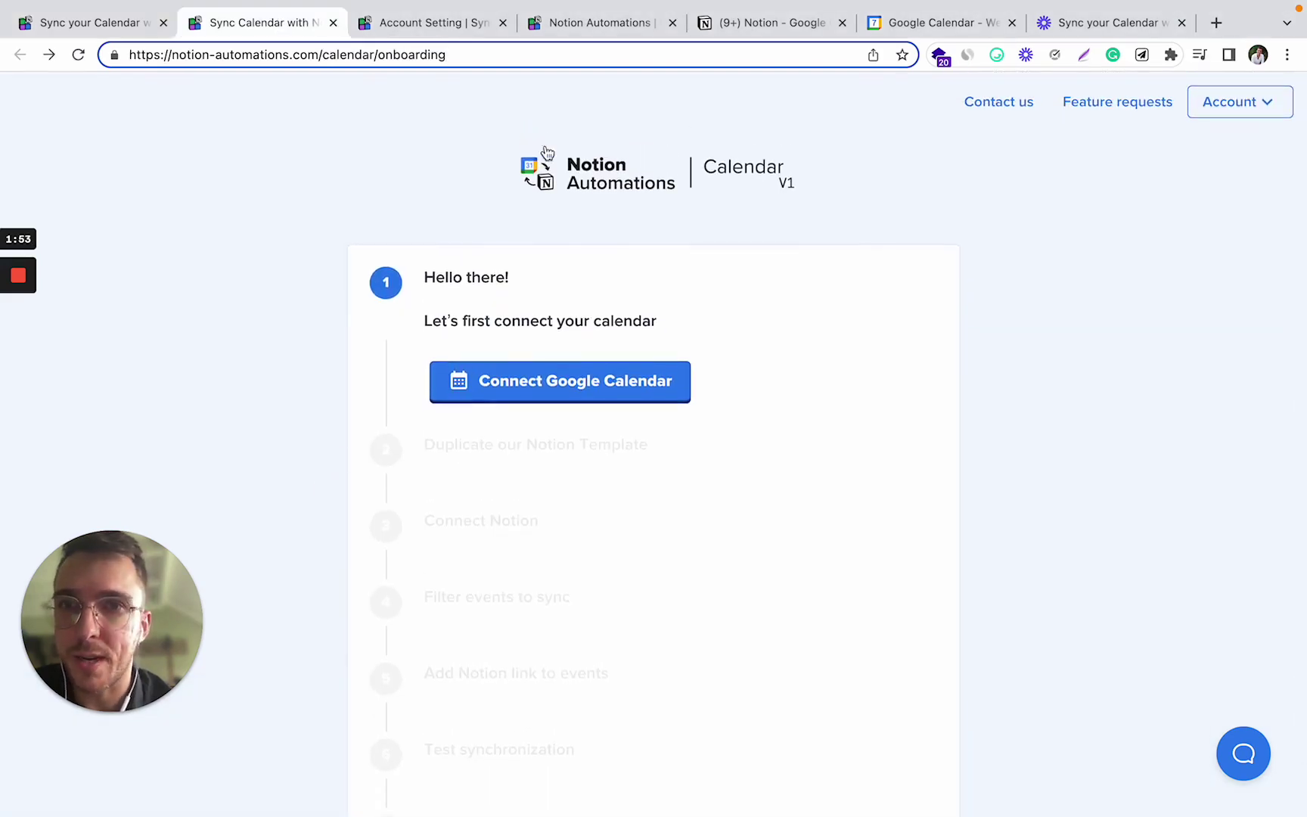
{"action": "scroll", "coordinate": [304, 356], "scroll_direction": "down", "scroll_amount": 3}
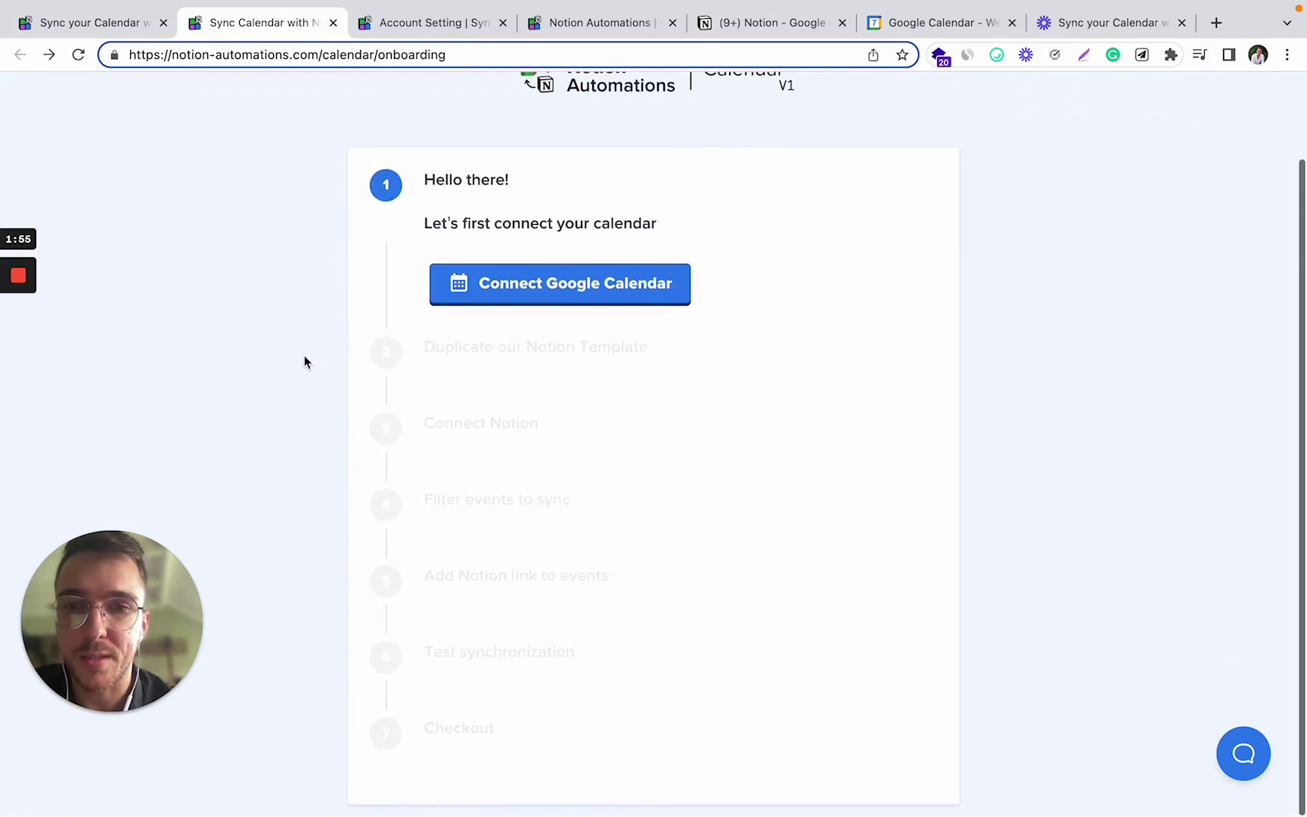
{"action": "scroll", "coordinate": [304, 356], "scroll_direction": "up", "scroll_amount": 2}
{"action": "scroll", "coordinate": [304, 361], "scroll_direction": "down", "scroll_amount": 2}
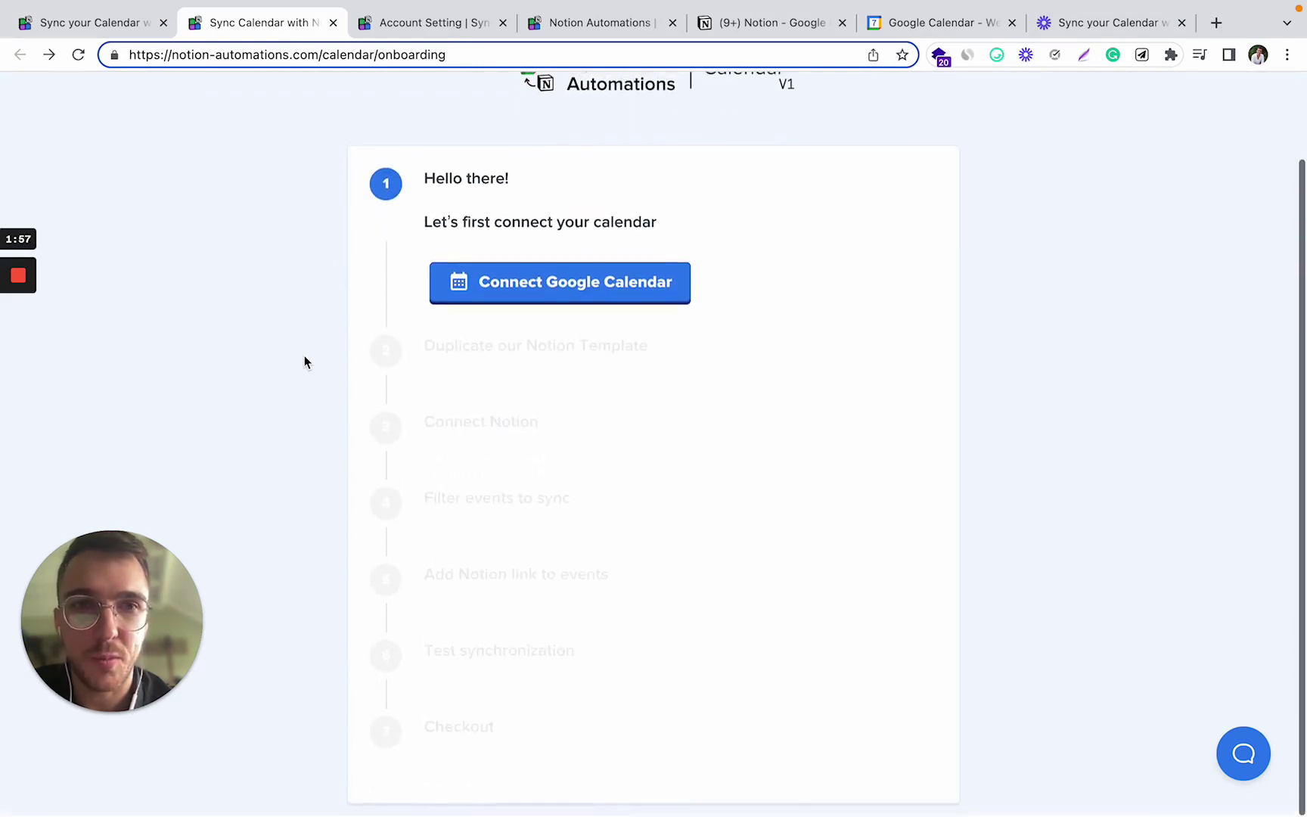
{"action": "scroll", "coordinate": [304, 362], "scroll_direction": "up", "scroll_amount": 3}
{"action": "scroll", "coordinate": [358, 331], "scroll_direction": "down", "scroll_amount": 3}
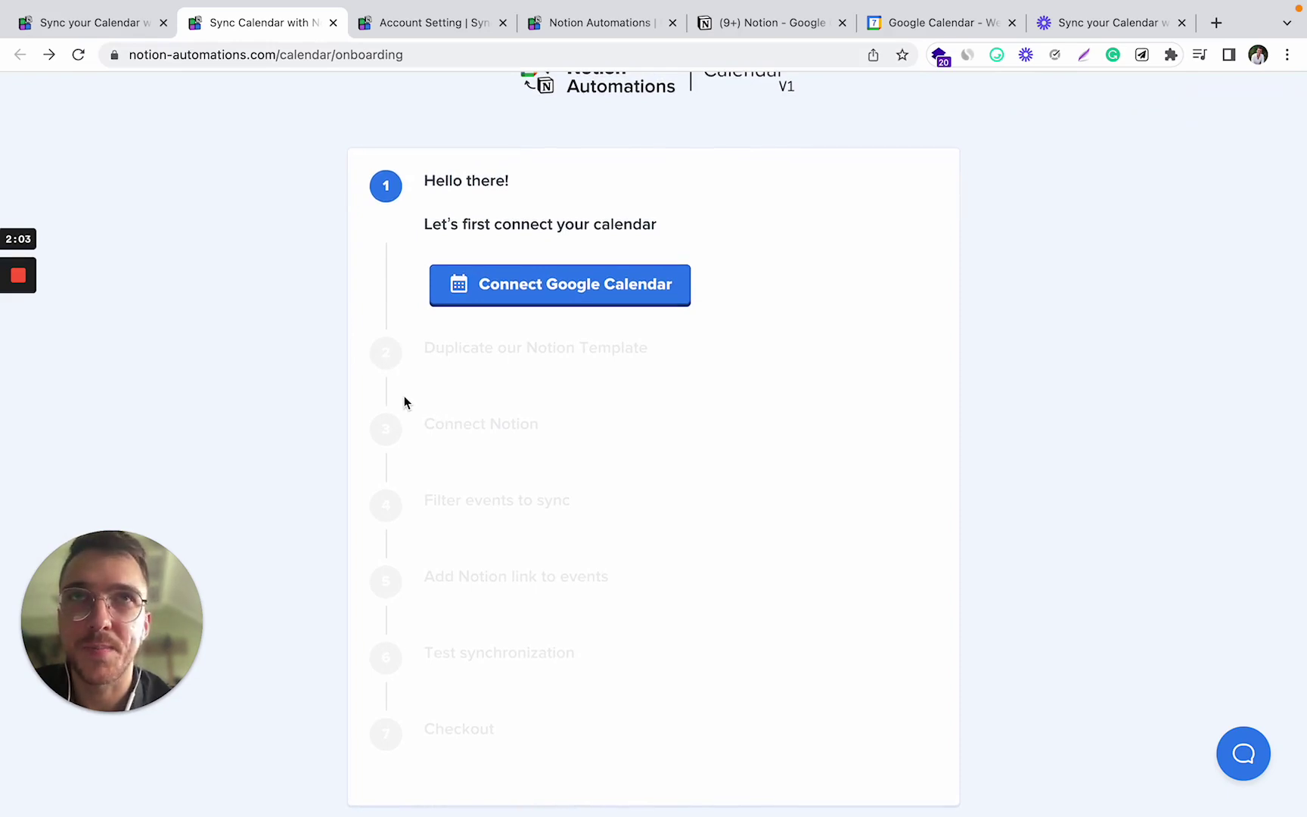
{"action": "scroll", "coordinate": [374, 391], "scroll_direction": "up", "scroll_amount": 1}
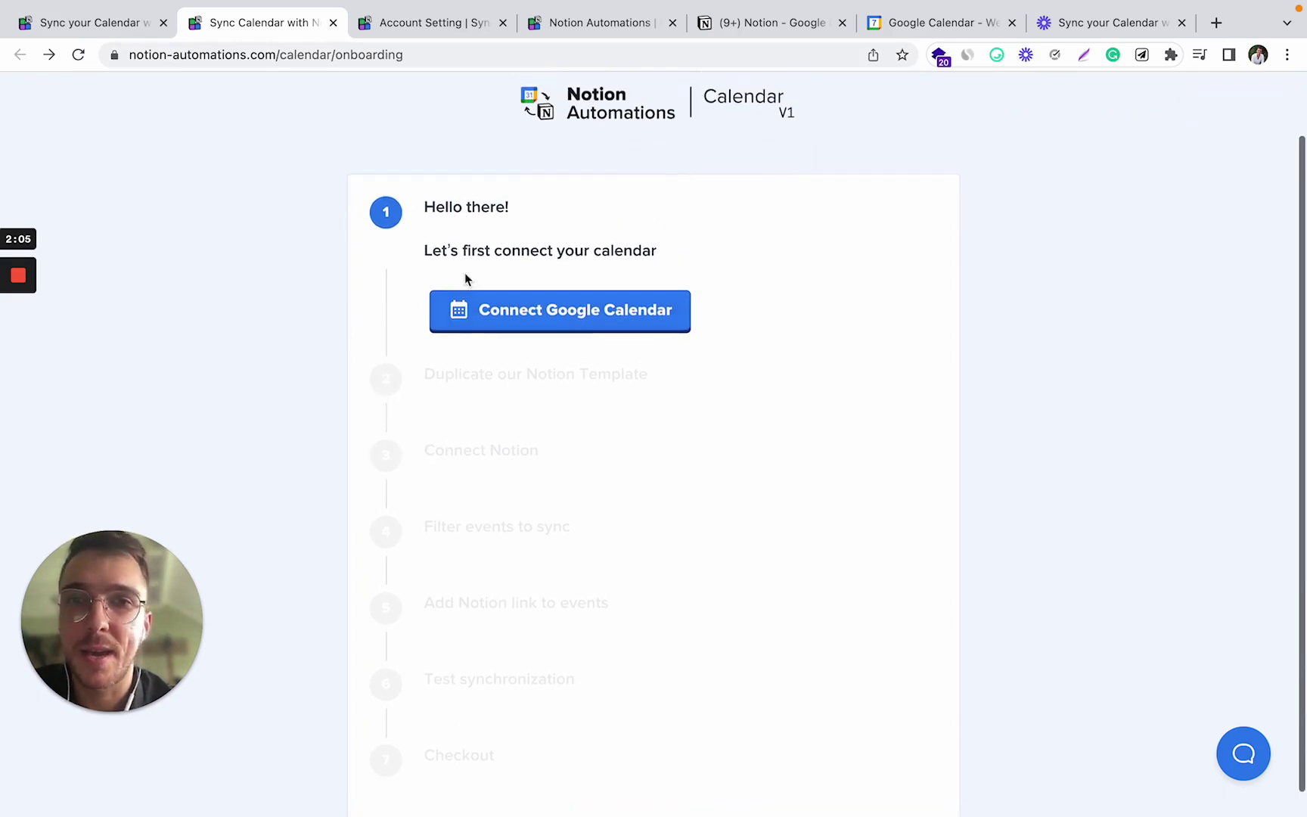
{"action": "scroll", "coordinate": [479, 236], "scroll_direction": "up", "scroll_amount": 1}
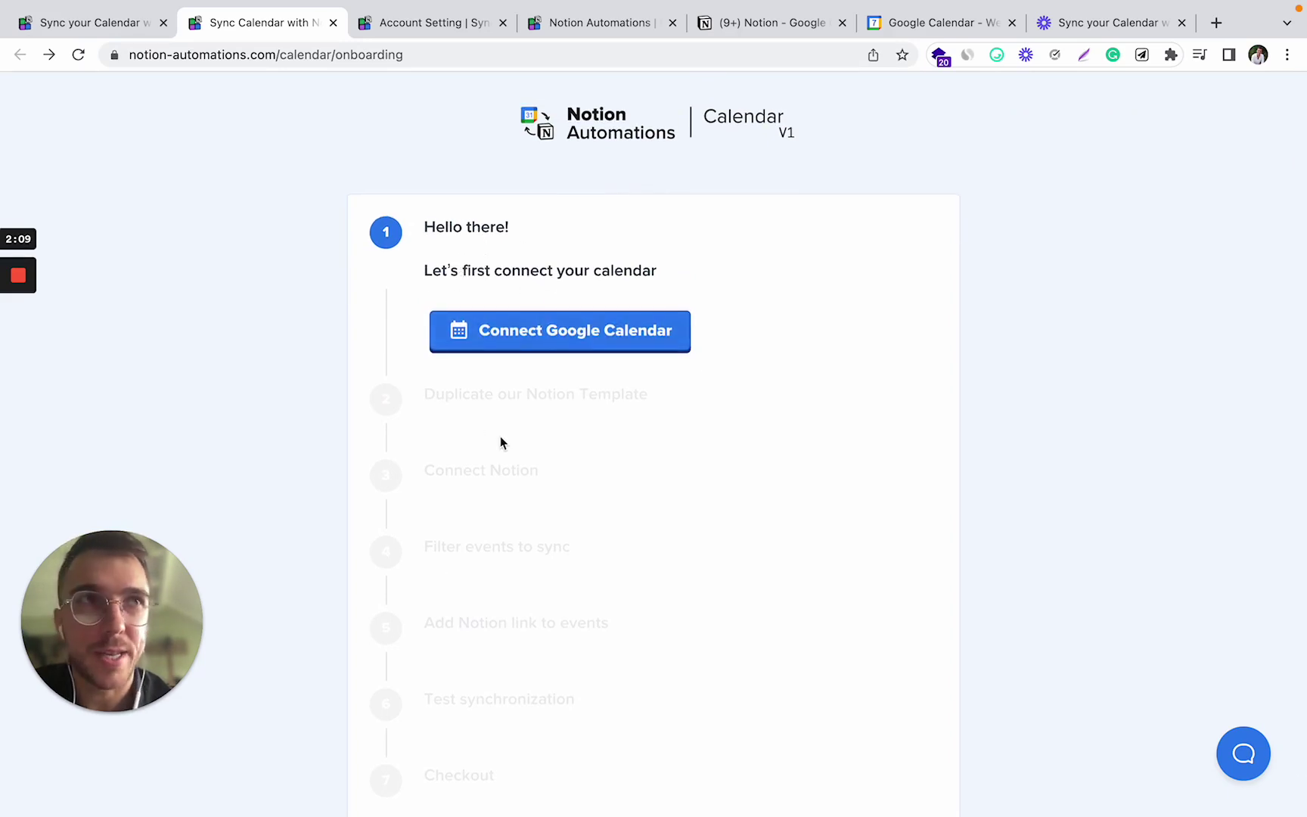
{"action": "scroll", "coordinate": [500, 436], "scroll_direction": "down", "scroll_amount": 1}
{"action": "scroll", "coordinate": [585, 269], "scroll_direction": "up", "scroll_amount": 3}
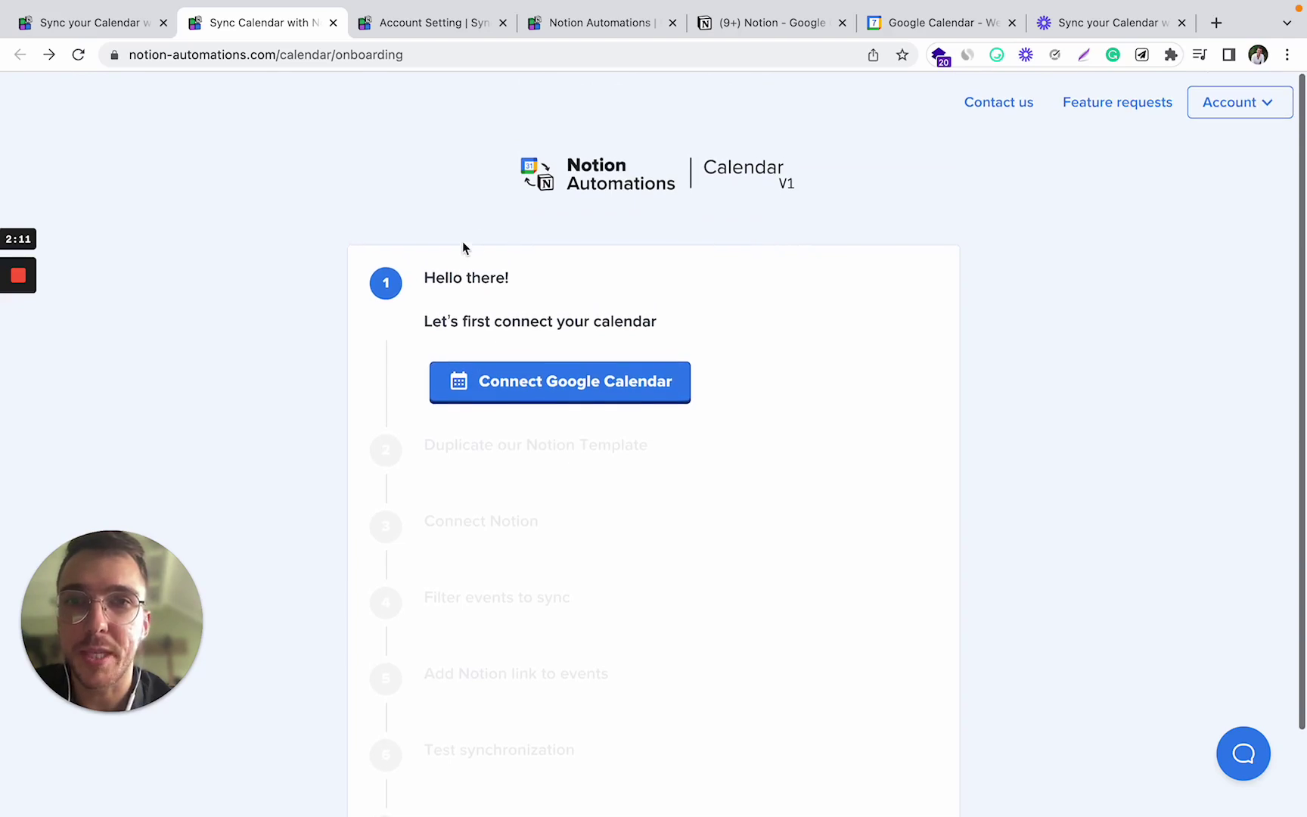
{"action": "scroll", "coordinate": [399, 382], "scroll_direction": "down", "scroll_amount": 3}
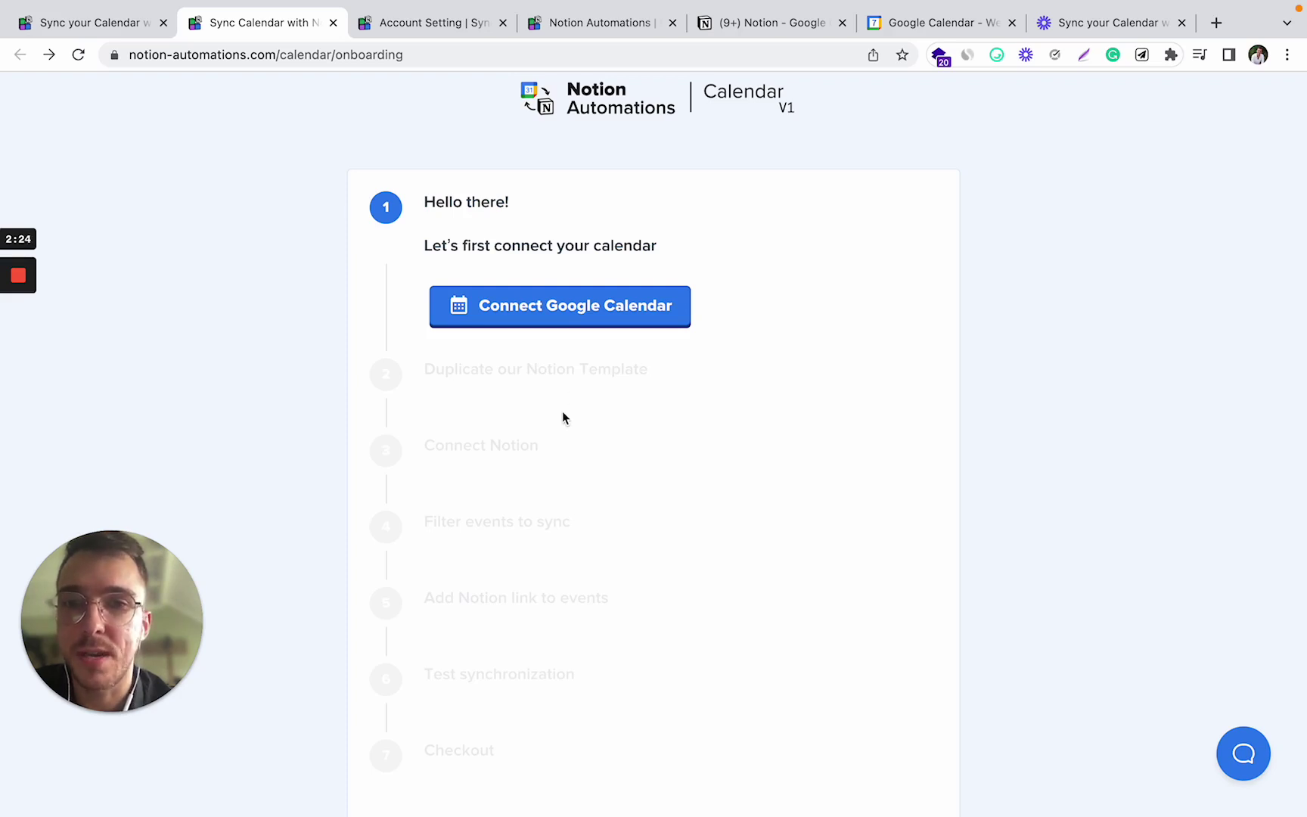
{"action": "scroll", "coordinate": [451, 438], "scroll_direction": "down", "scroll_amount": 1}
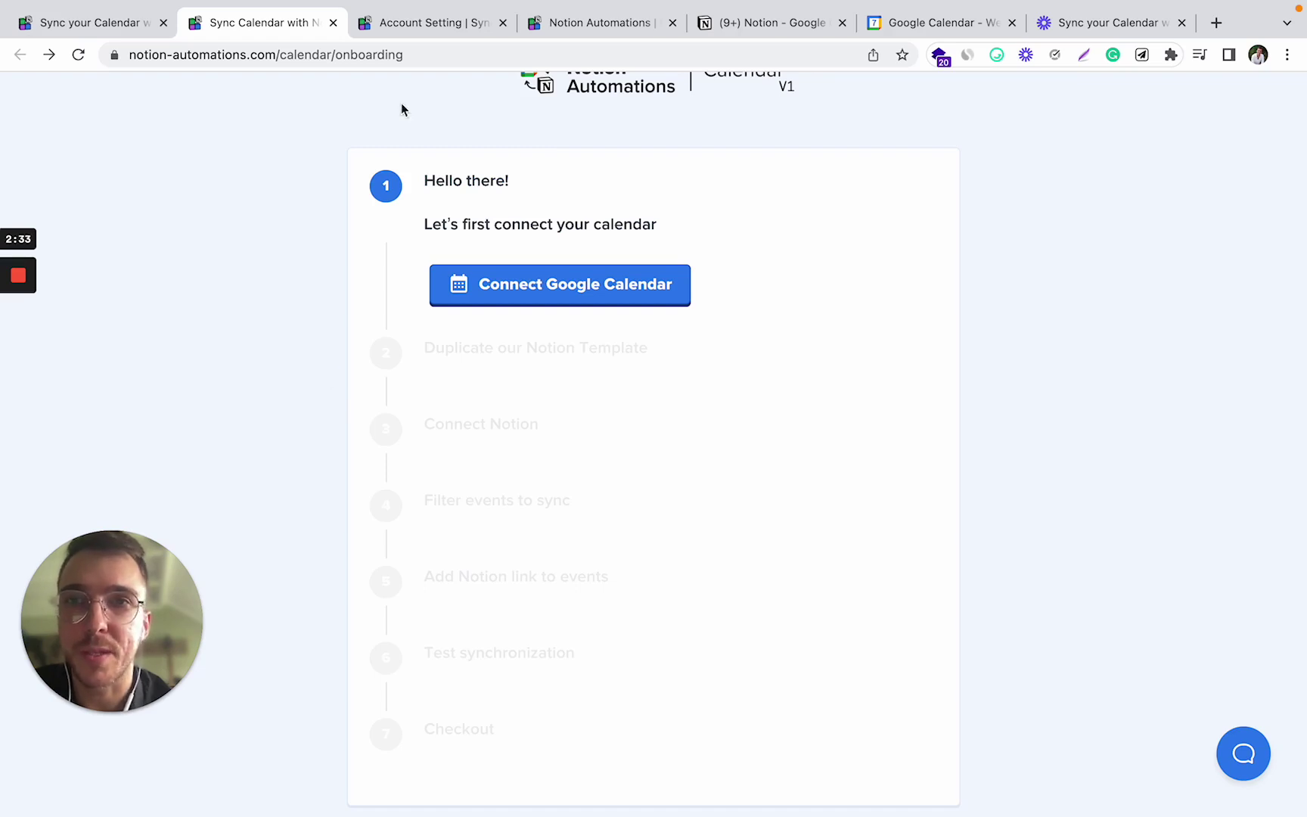
Expand Calendar Connections in Account Setting and scroll through the three connected Google Calendar accounts
{"action": "left_click", "coordinate": [431, 26]}
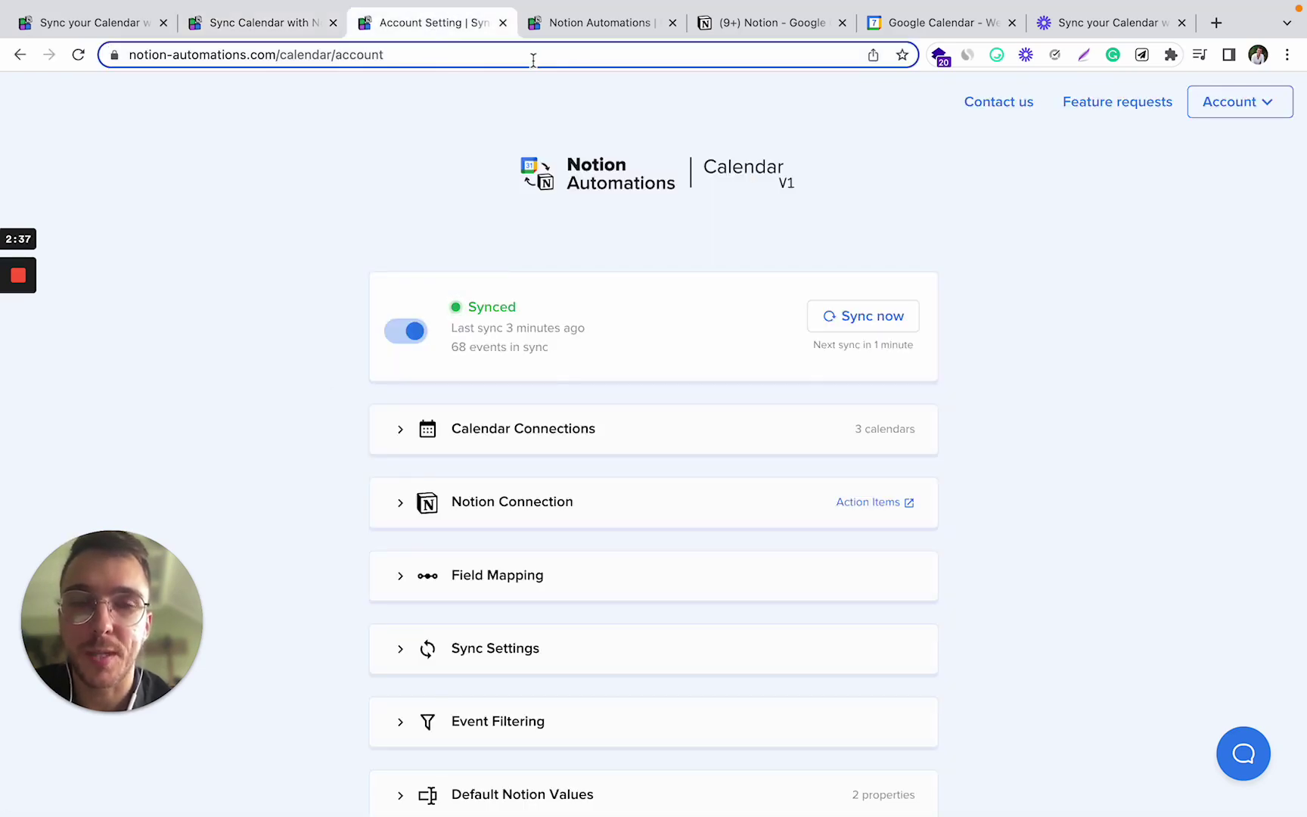
{"action": "scroll", "coordinate": [387, 267], "scroll_direction": "down", "scroll_amount": 2}
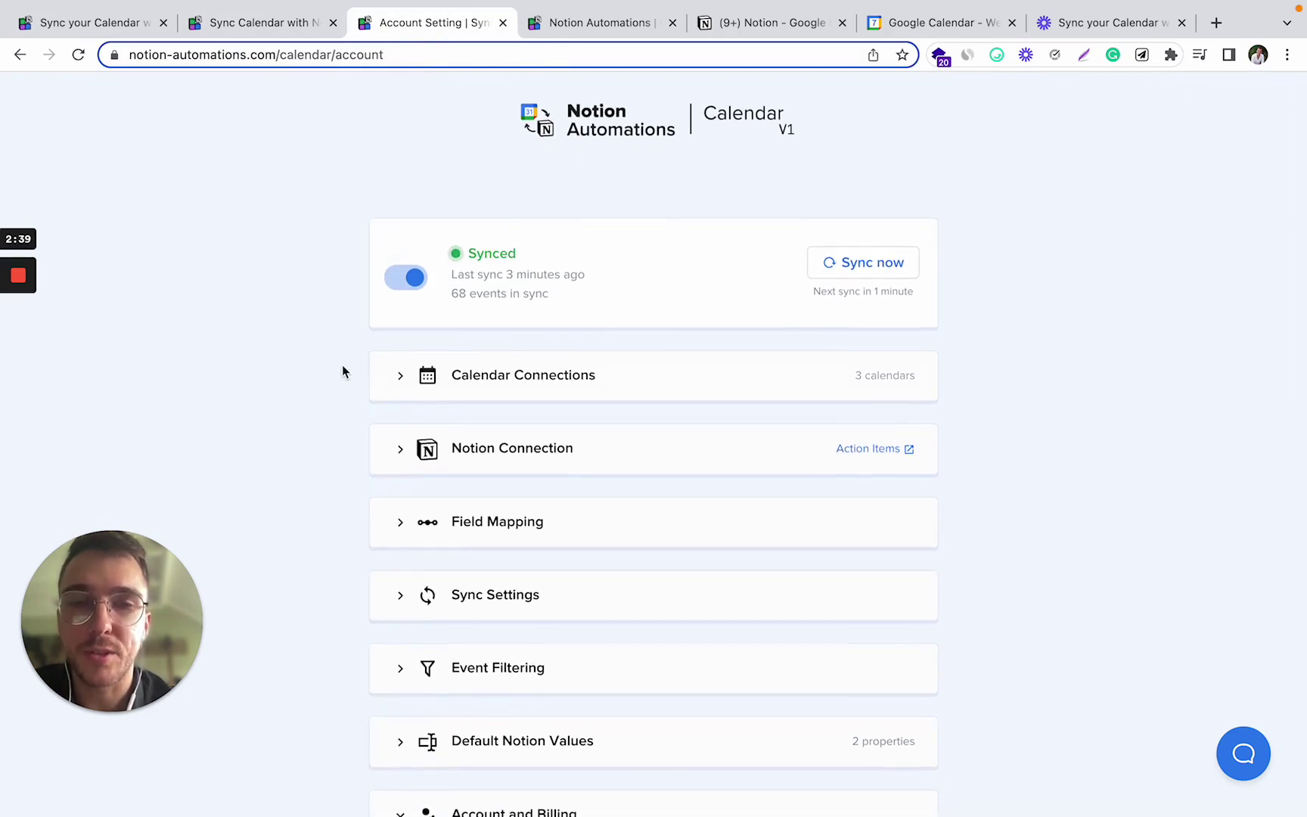
{"action": "scroll", "coordinate": [454, 262], "scroll_direction": "up", "scroll_amount": 2}
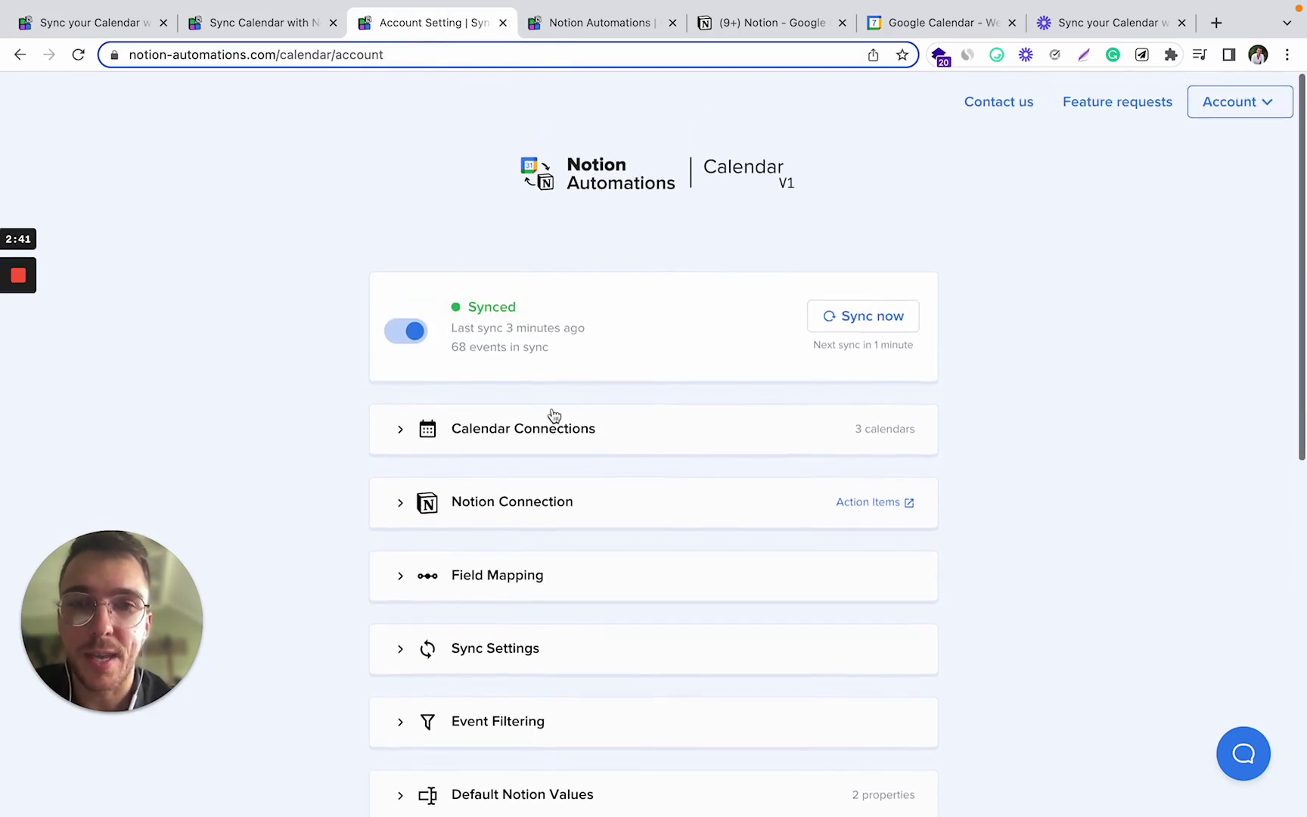
{"action": "left_click", "coordinate": [417, 442]}
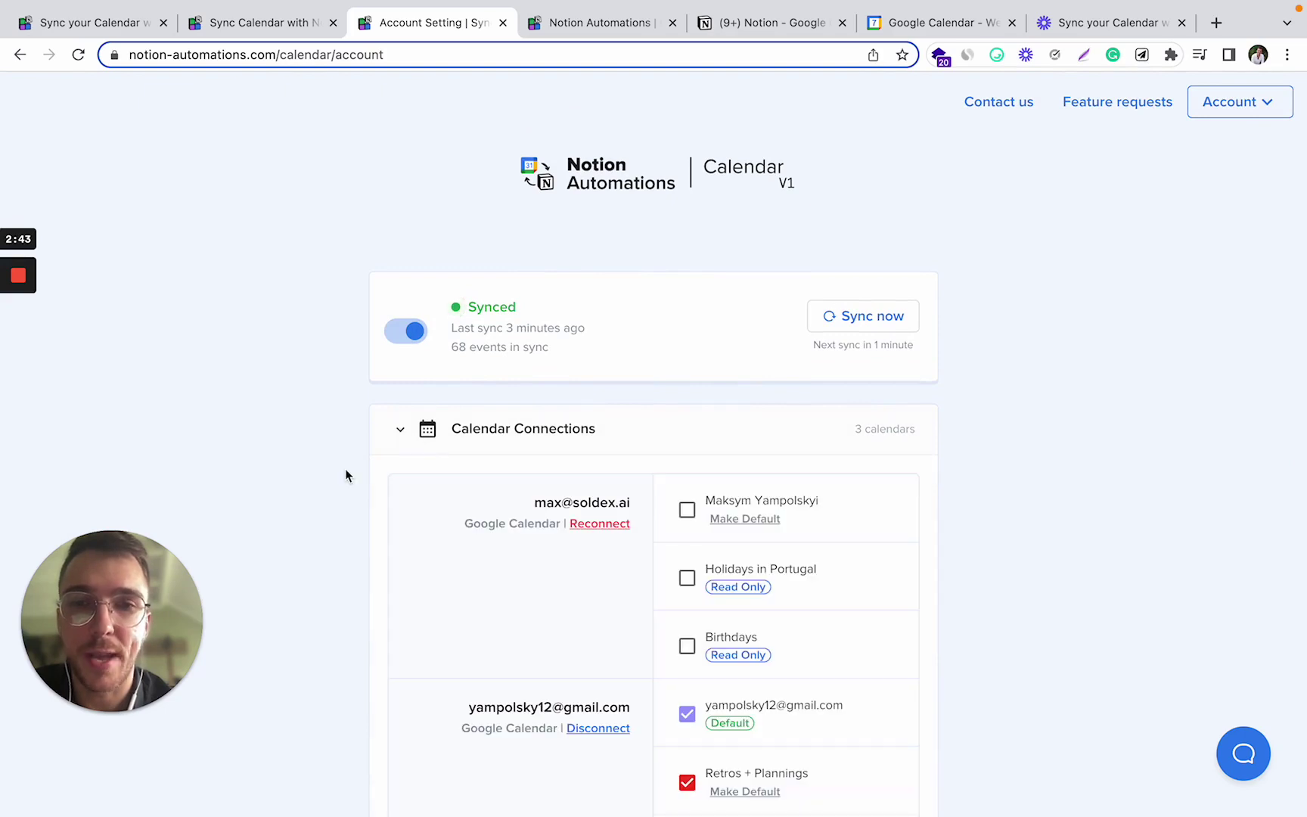
{"action": "scroll", "coordinate": [345, 473], "scroll_direction": "down", "scroll_amount": 2}
{"action": "scroll", "coordinate": [345, 470], "scroll_direction": "down", "scroll_amount": 3}
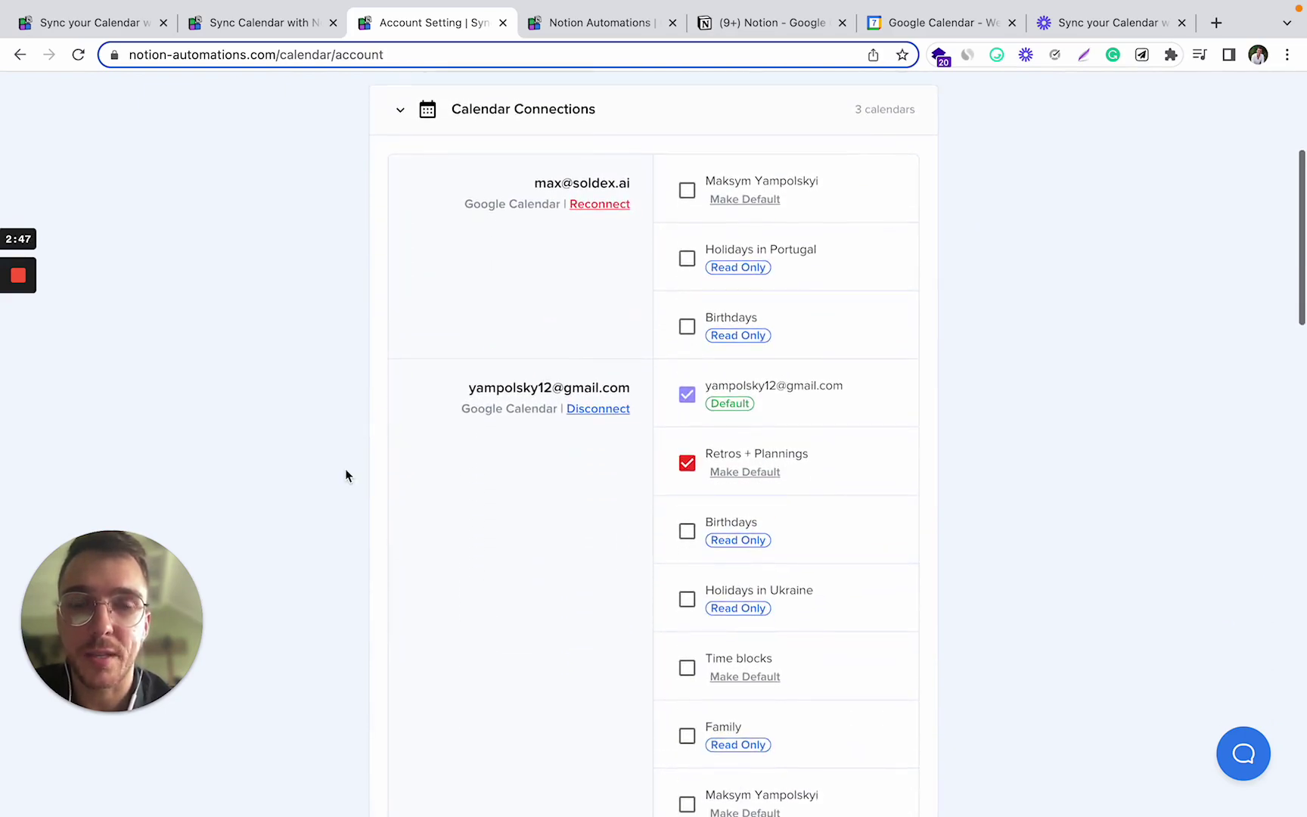
{"action": "scroll", "coordinate": [346, 475], "scroll_direction": "down", "scroll_amount": 5}
{"action": "scroll", "coordinate": [346, 475], "scroll_direction": "down", "scroll_amount": 8}
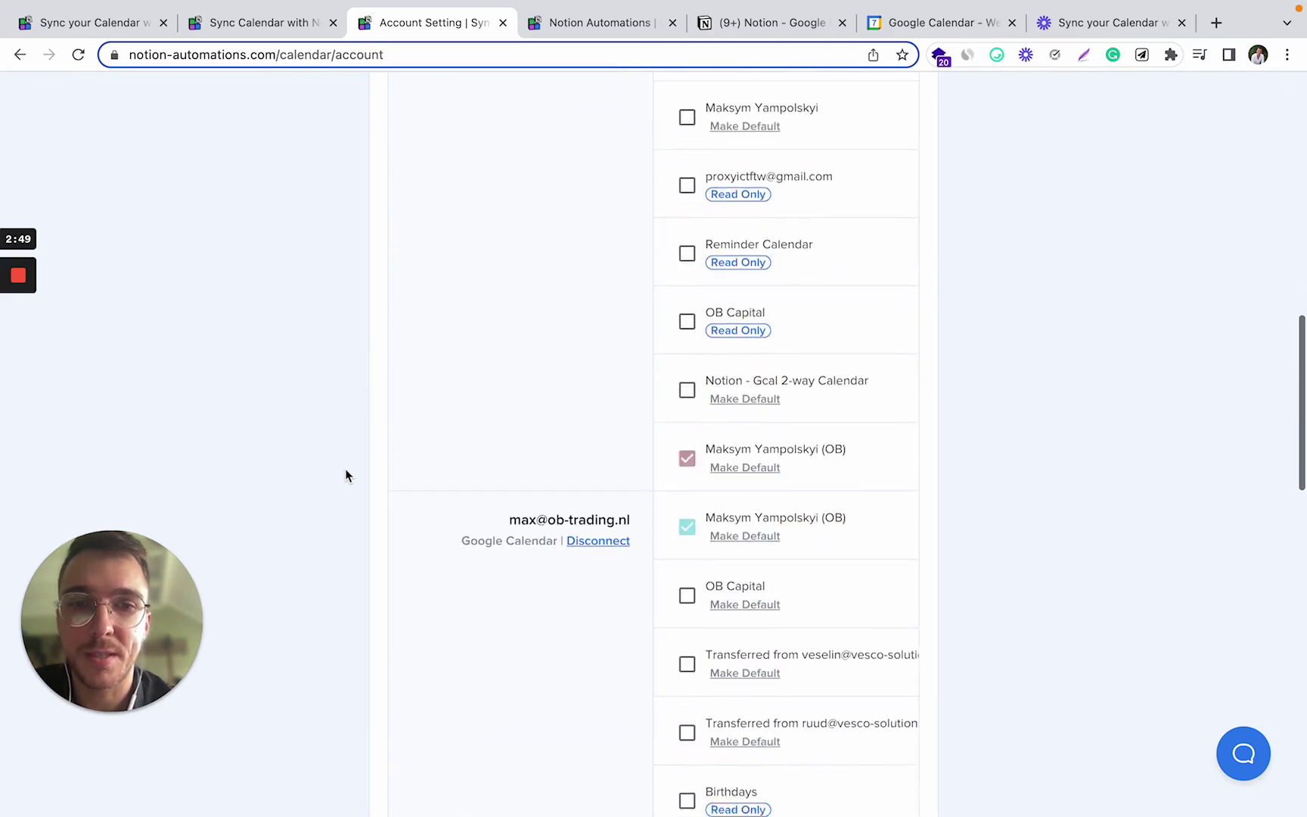
{"action": "scroll", "coordinate": [346, 475], "scroll_direction": "down", "scroll_amount": 8}
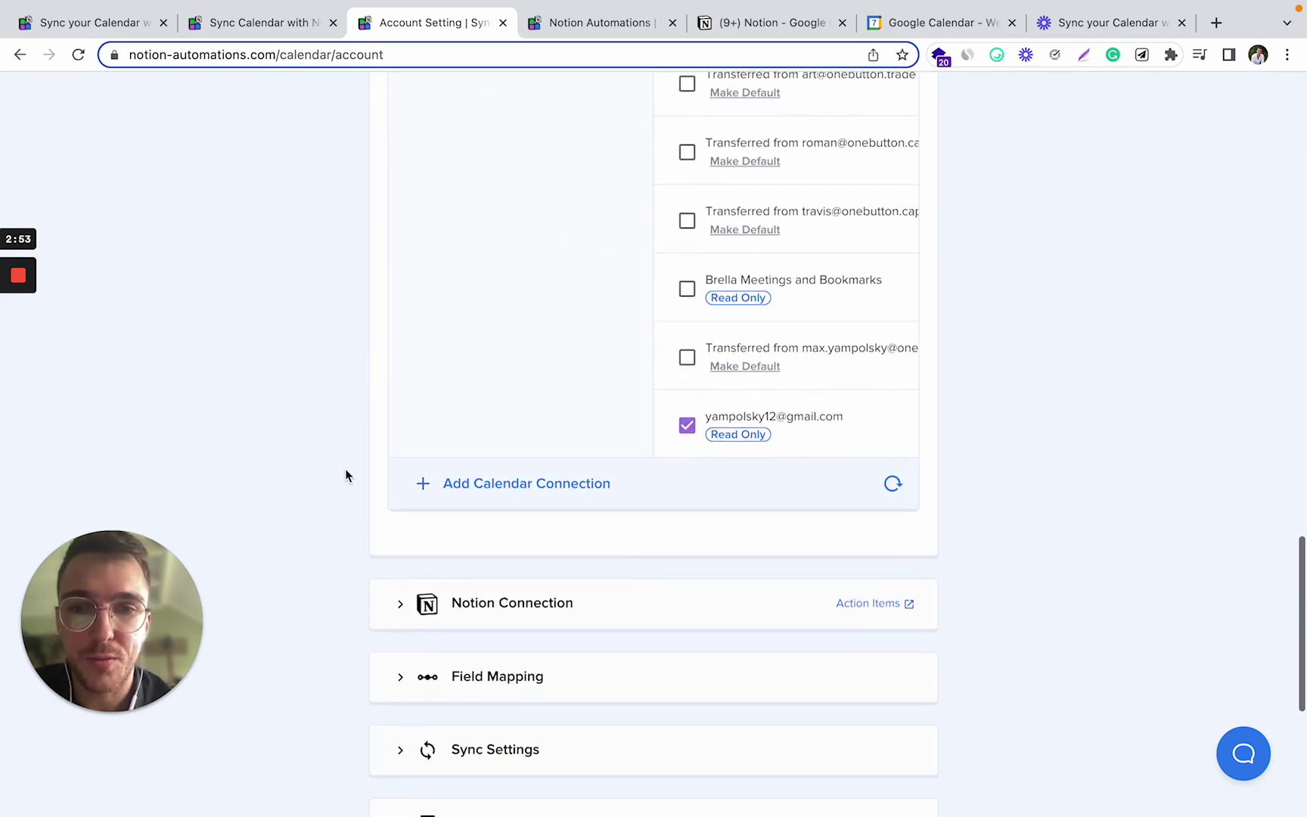
Review the connected Notion account and database, then trigger an immediate sync
{"action": "left_click", "coordinate": [416, 608]}
{"action": "scroll", "coordinate": [330, 453], "scroll_direction": "up", "scroll_amount": 2}
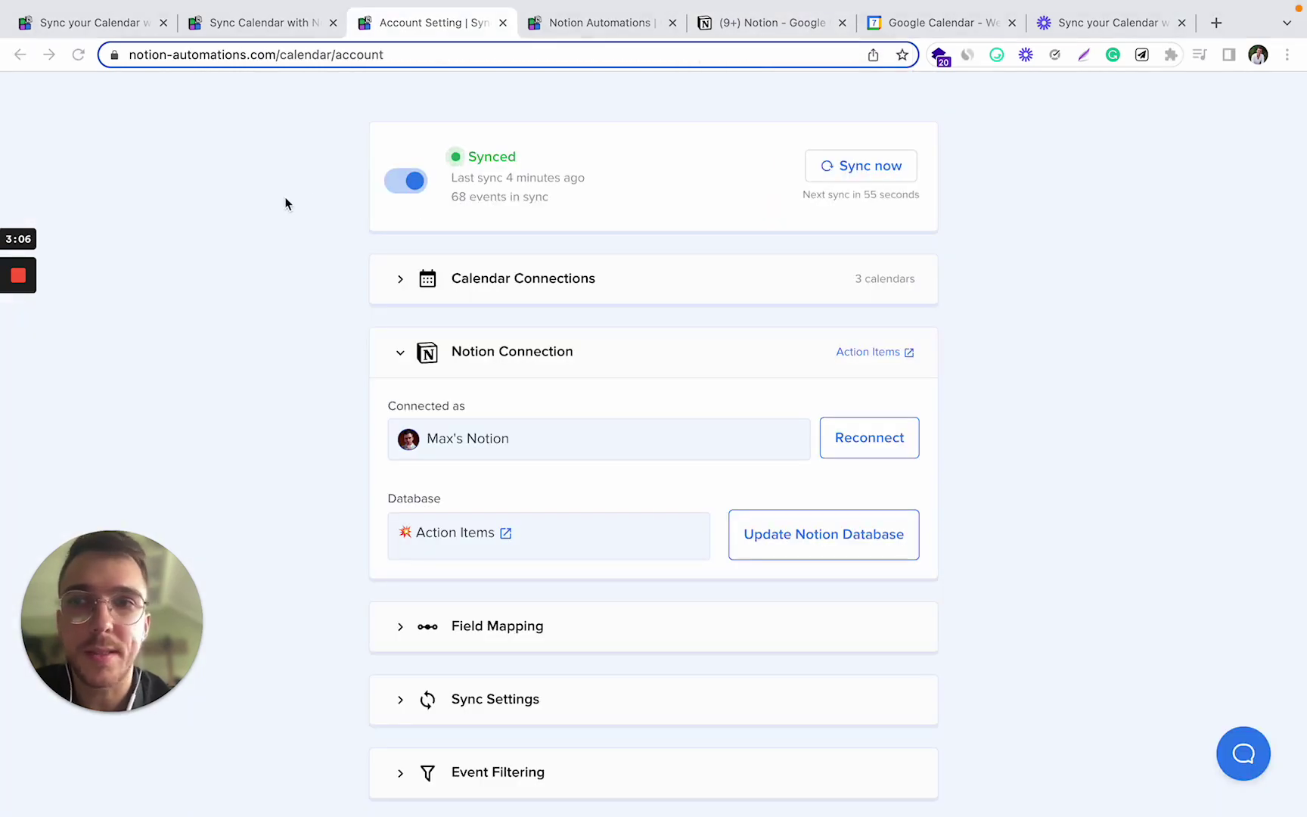
{"action": "scroll", "coordinate": [286, 203], "scroll_direction": "up", "scroll_amount": 1}
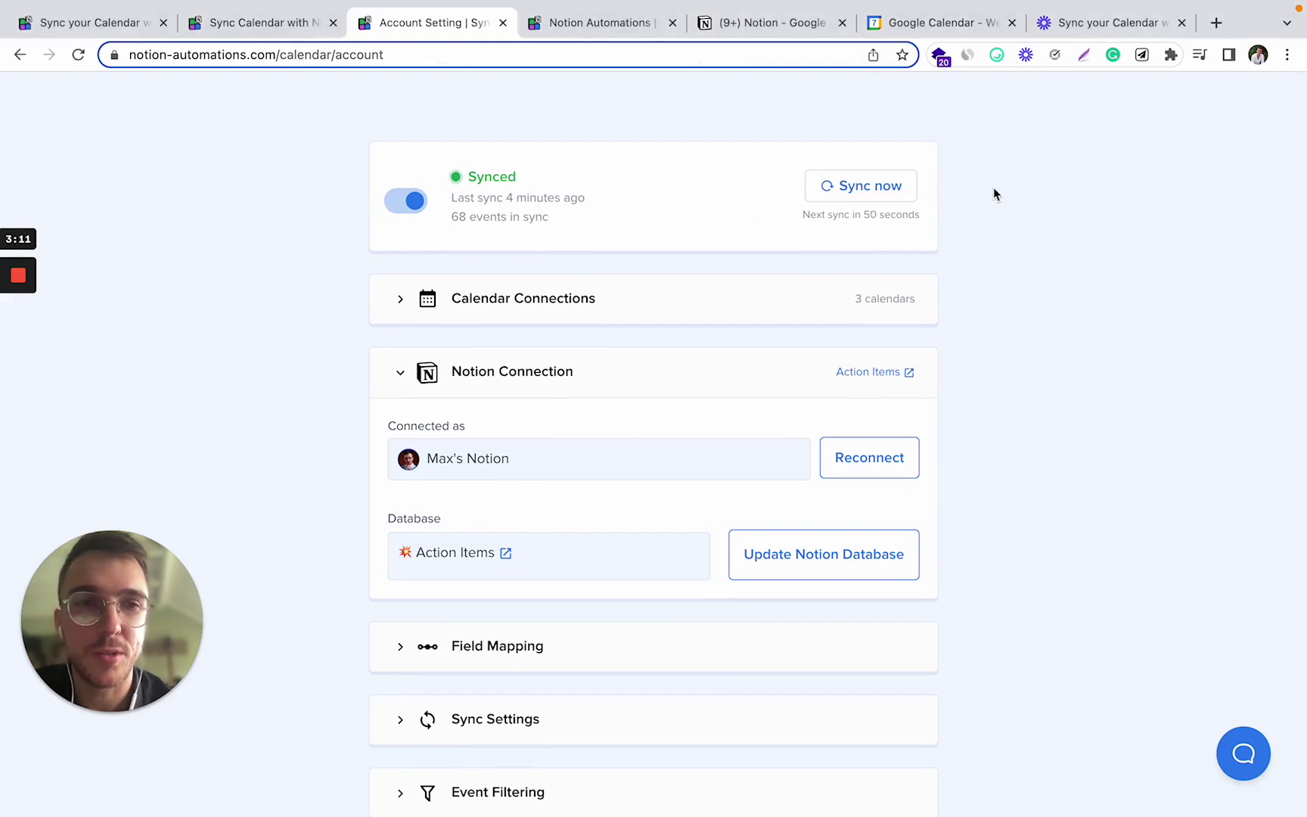
{"action": "scroll", "coordinate": [773, 211], "scroll_direction": "up", "scroll_amount": 1}
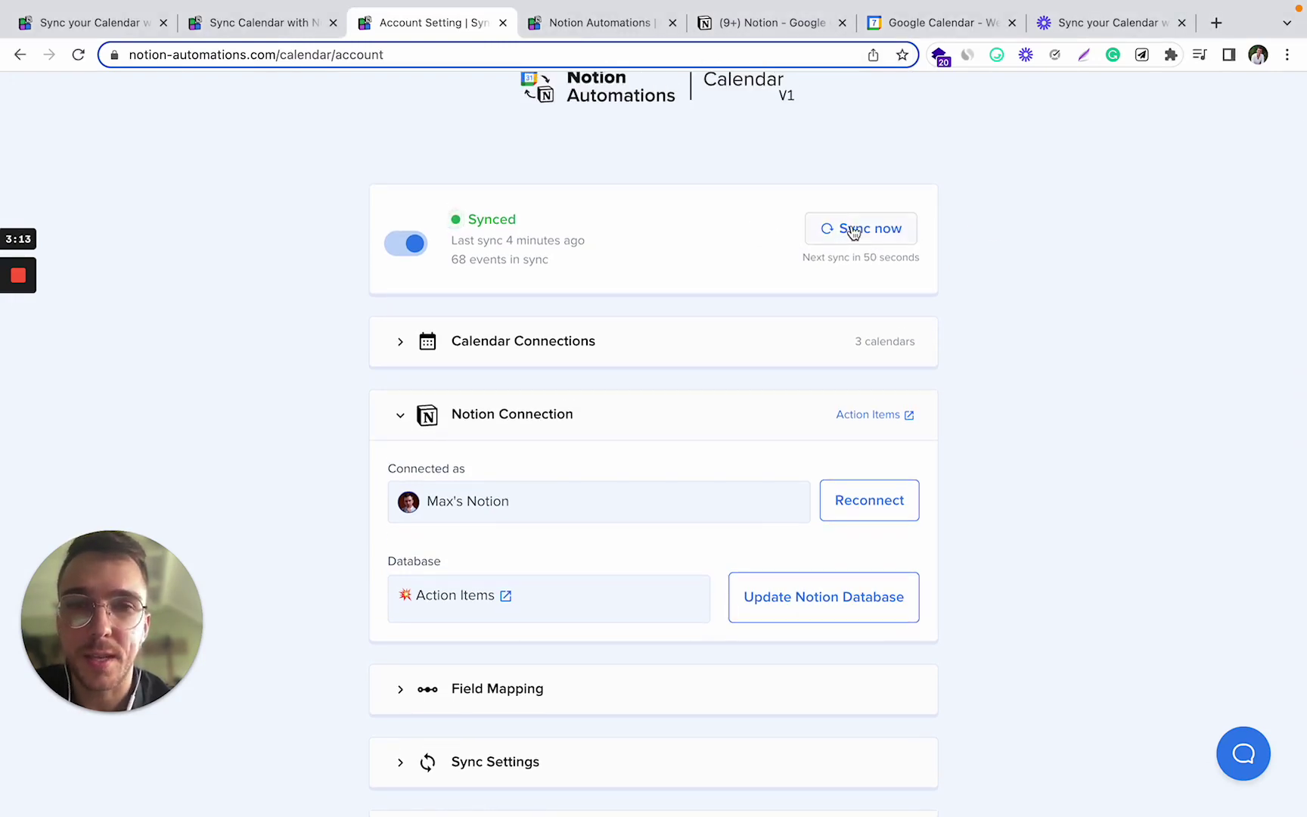
{"action": "left_click", "coordinate": [853, 230]}
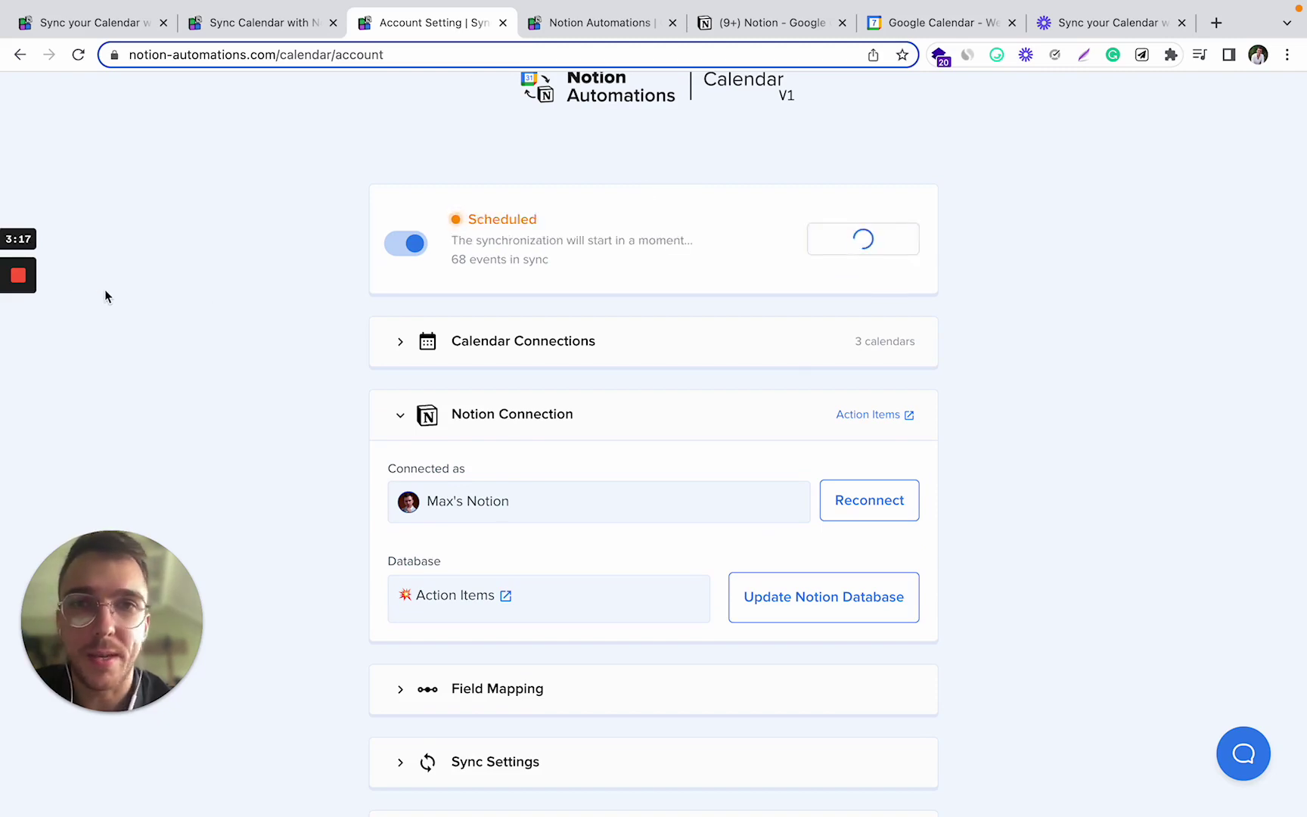
{"action": "scroll", "coordinate": [310, 249], "scroll_direction": "up", "scroll_amount": 1}
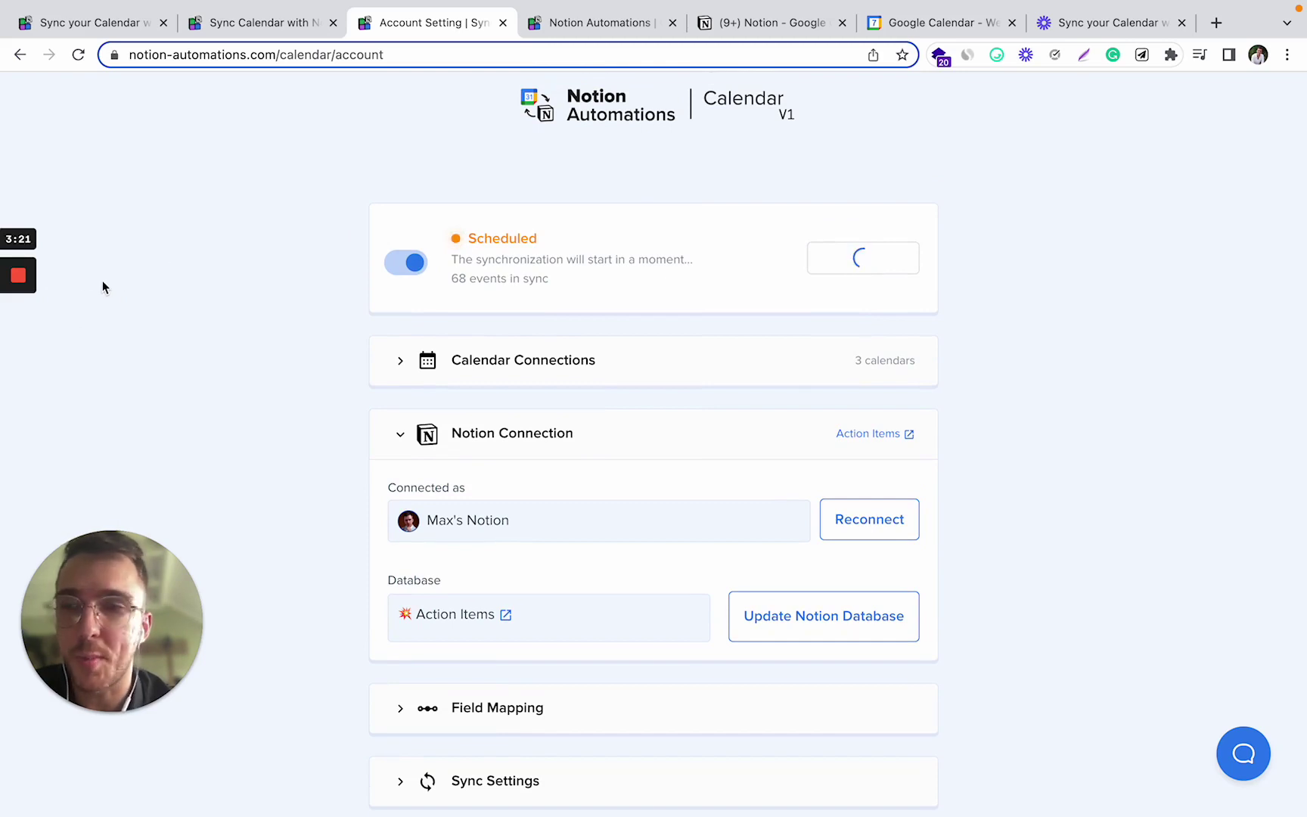
{"action": "mouse_move", "coordinate": [21, 334]}
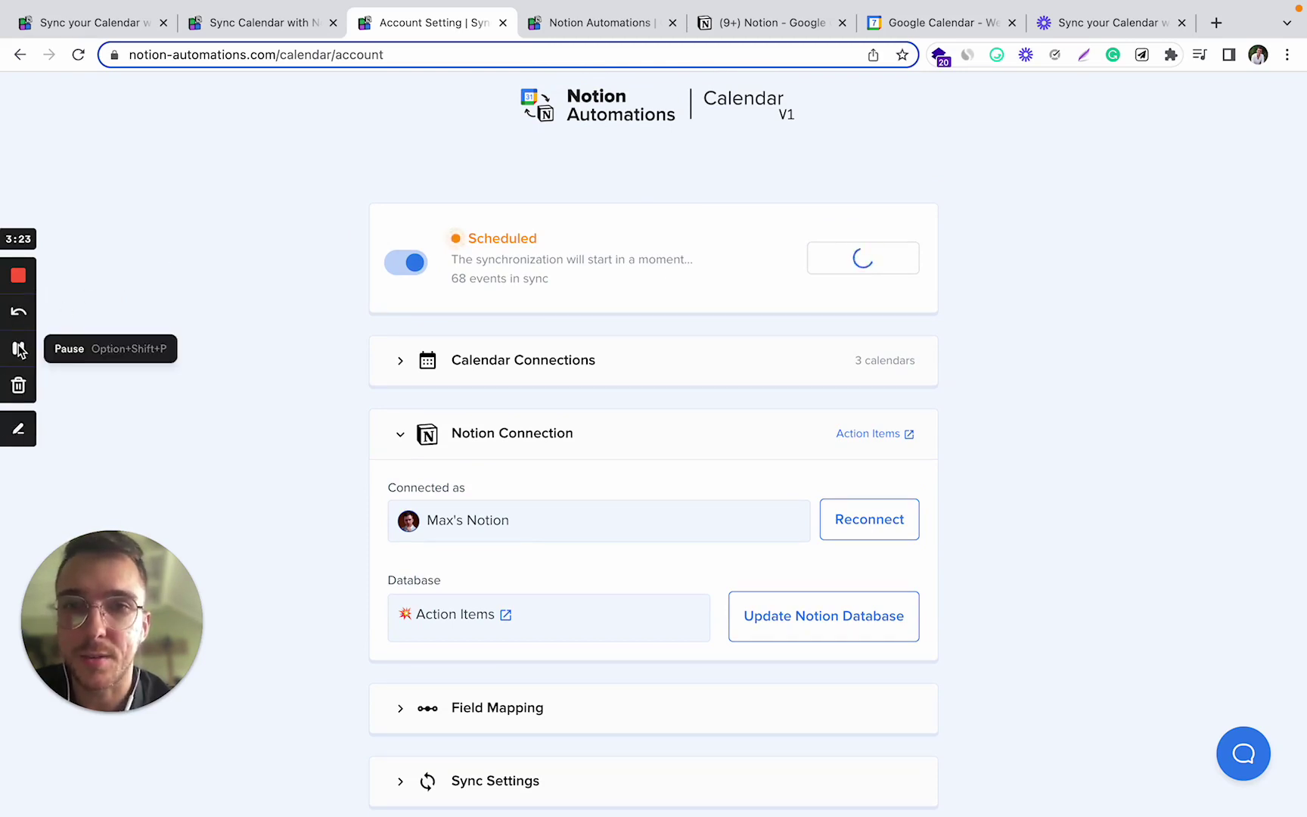
{"action": "left_click", "coordinate": [19, 349]}
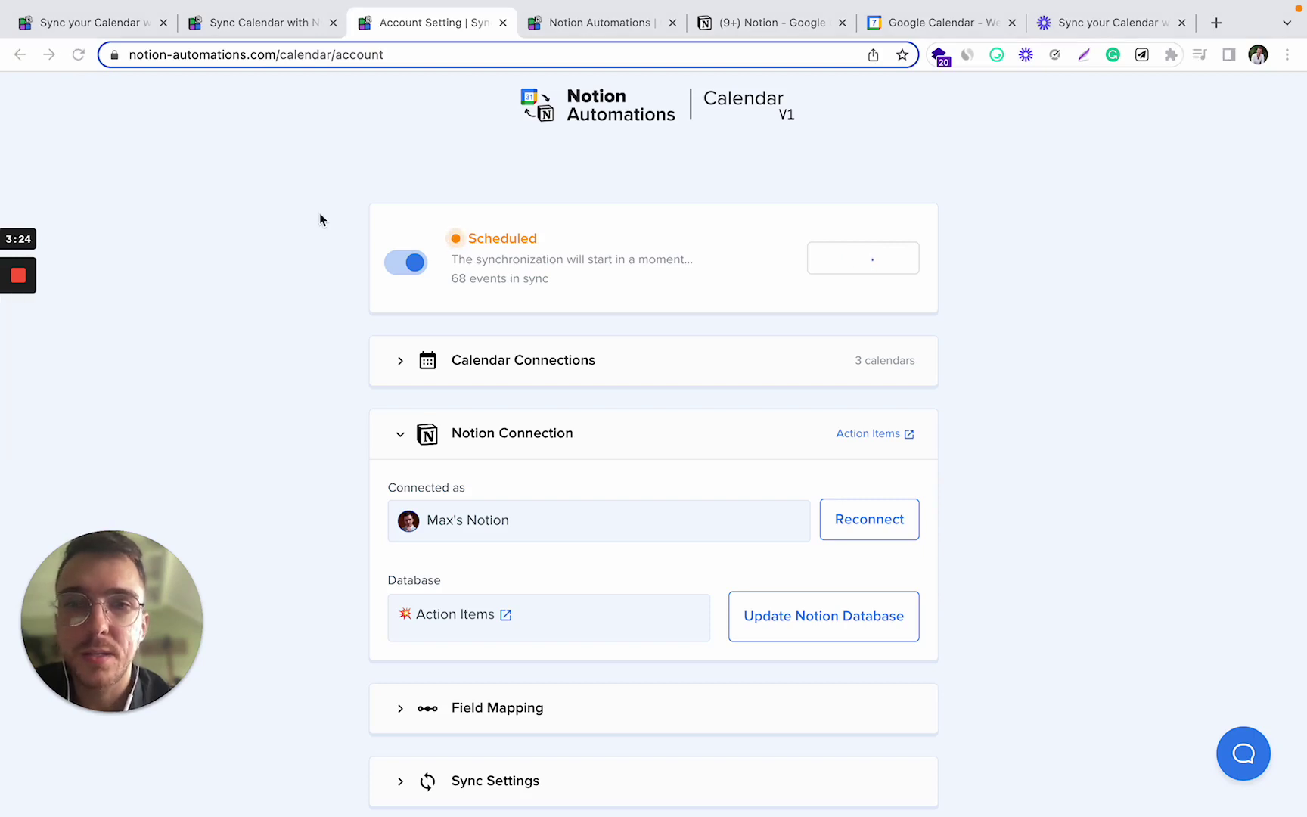
View the Task 1 and Task 2 event details in the Google Calendar week
{"action": "left_click", "coordinate": [898, 25]}
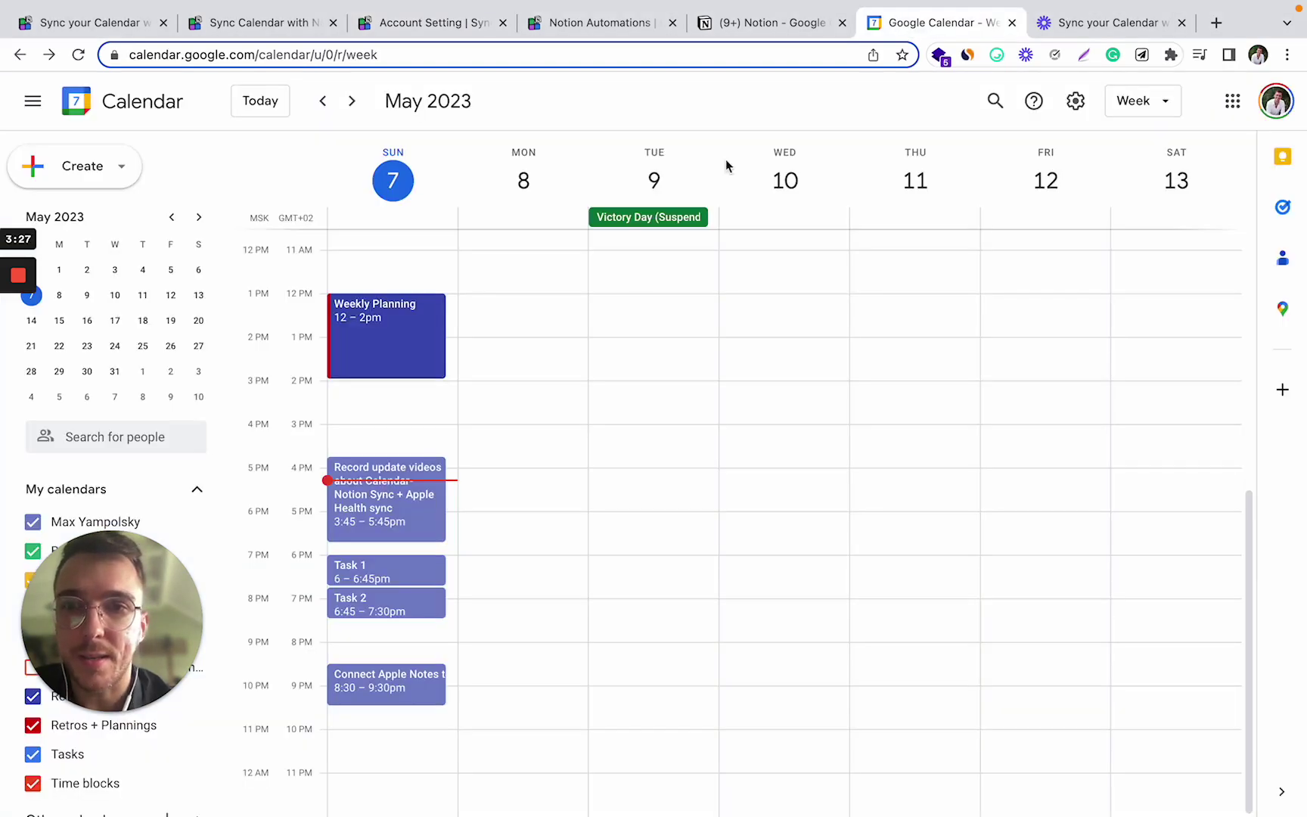
{"action": "left_click", "coordinate": [415, 578]}
{"action": "left_click", "coordinate": [394, 608]}
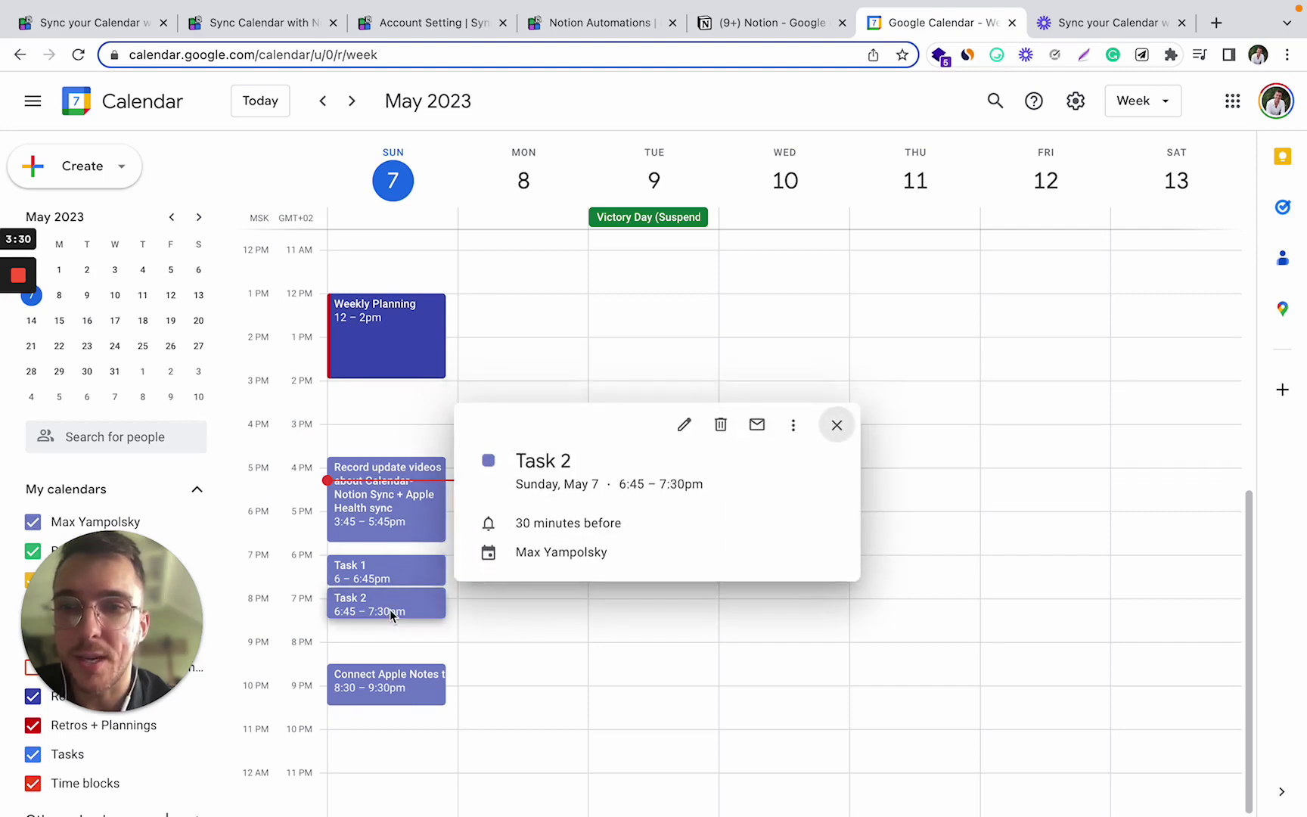
{"action": "left_click", "coordinate": [391, 639]}
Confirm Task 1 and Task 2 now appear among five May 7 Action Items entries
{"action": "left_click", "coordinate": [753, 25]}
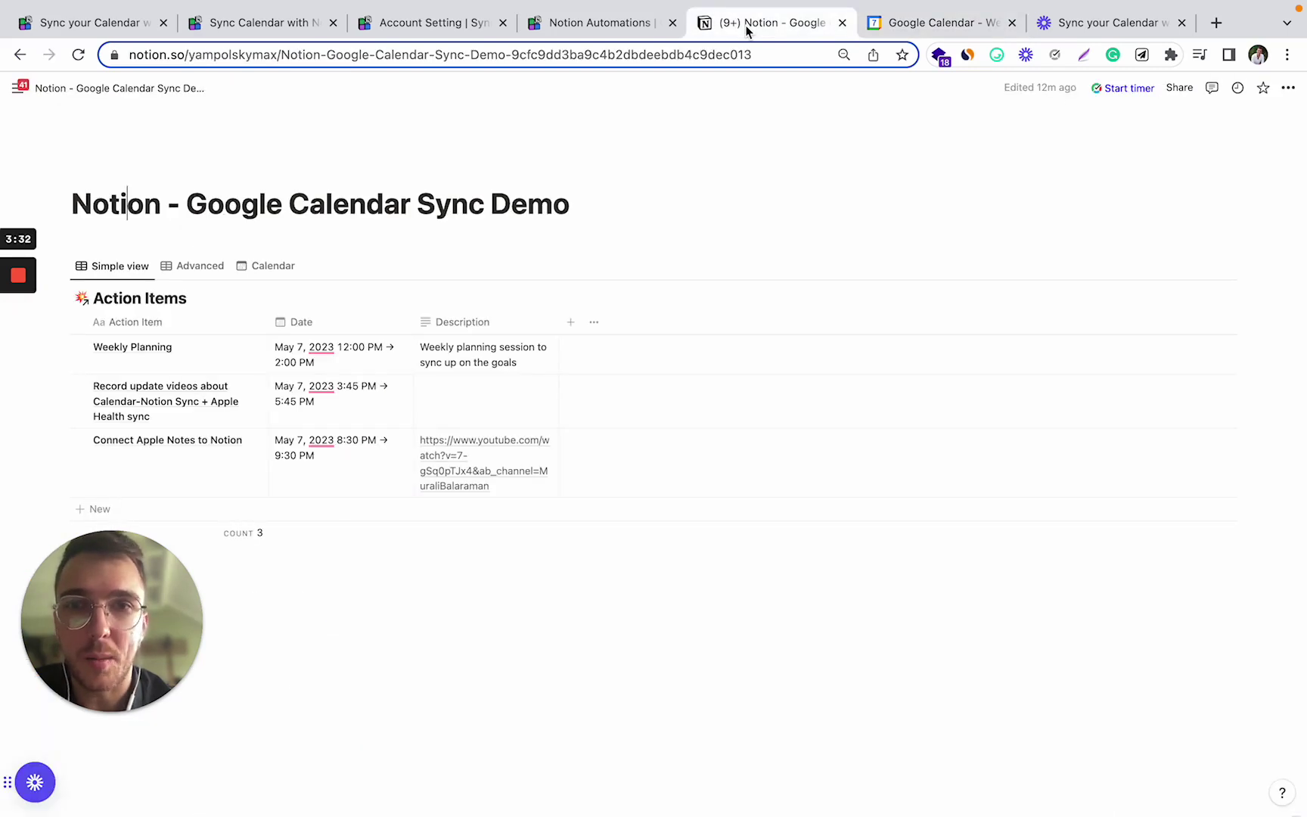
{"action": "scroll", "coordinate": [273, 412], "scroll_direction": "down", "scroll_amount": 1}
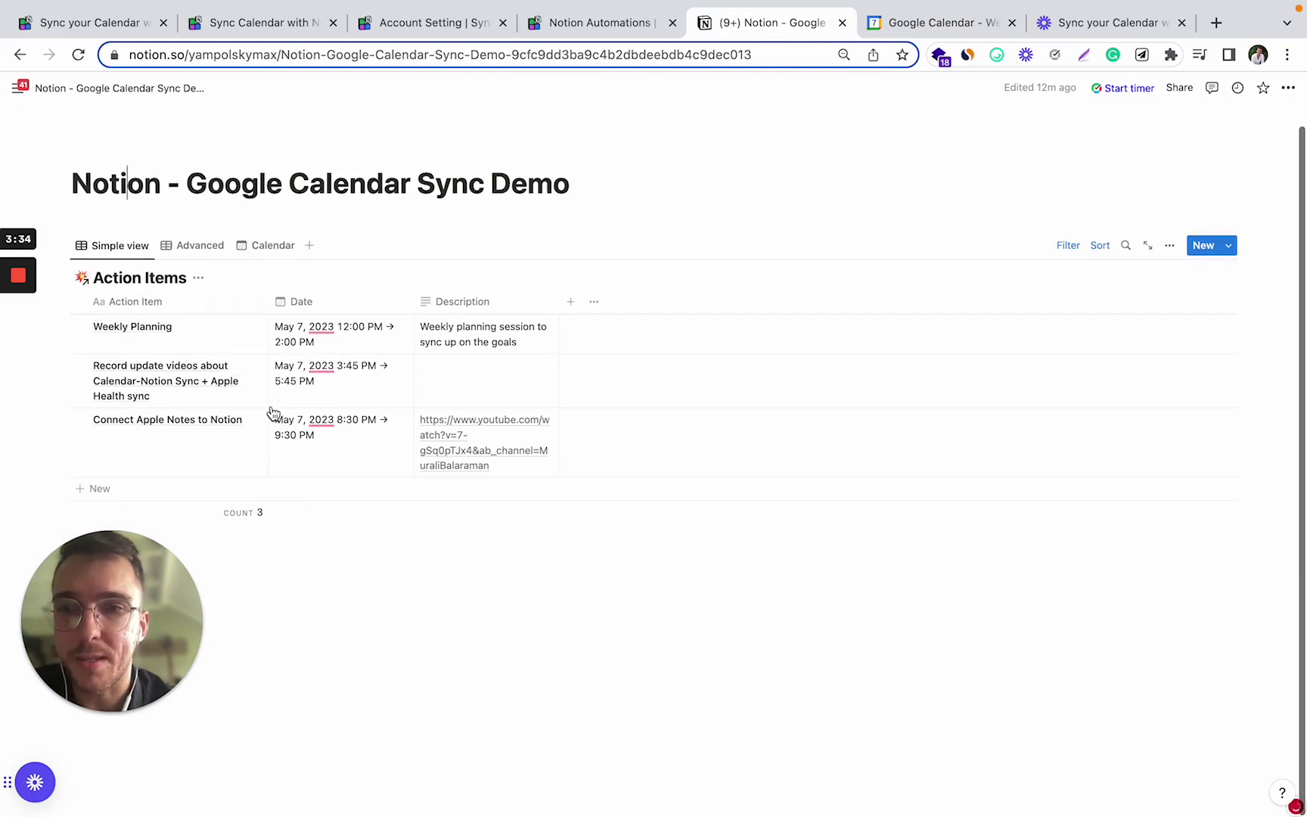
{"action": "scroll", "coordinate": [273, 412], "scroll_direction": "up", "scroll_amount": 1}
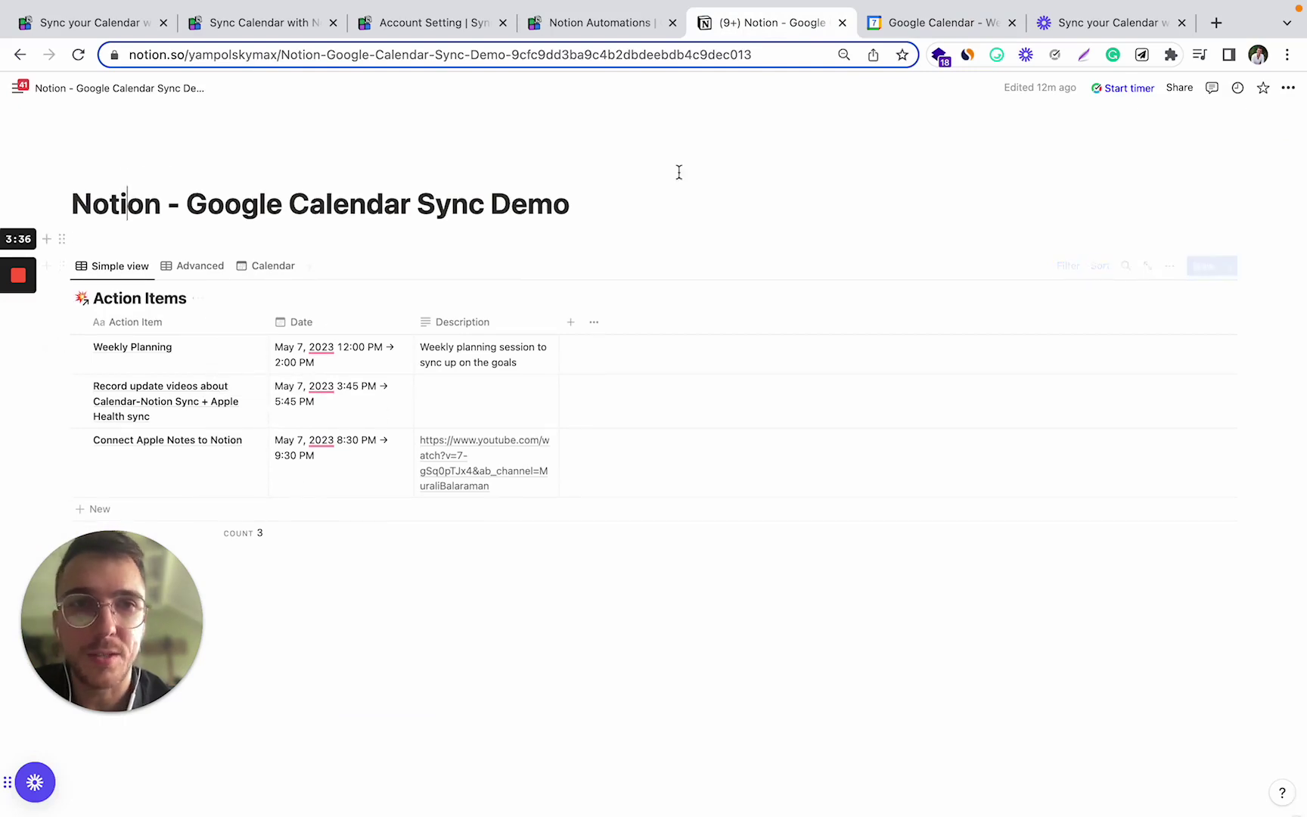
{"action": "left_click", "coordinate": [904, 23]}
{"action": "left_click", "coordinate": [788, 23]}
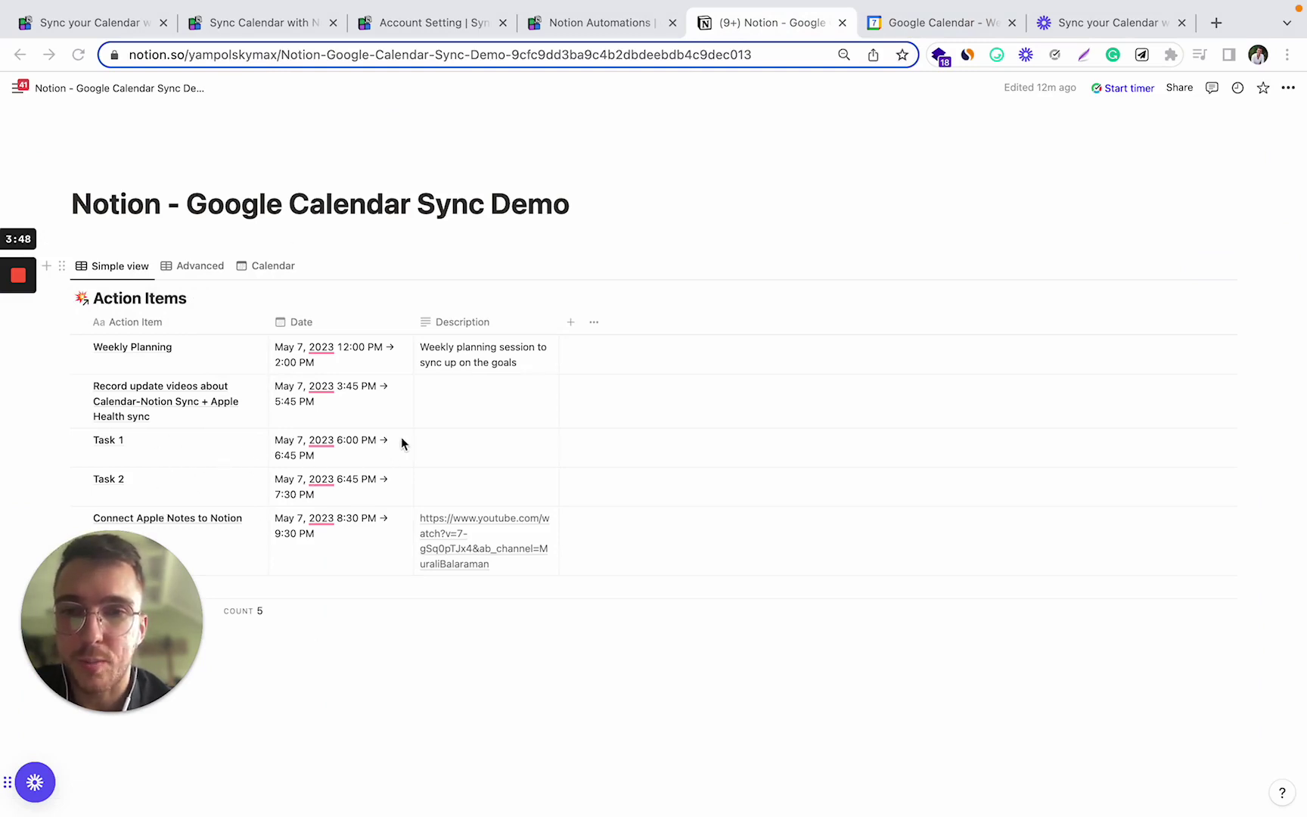
{"action": "left_click", "coordinate": [902, 24]}
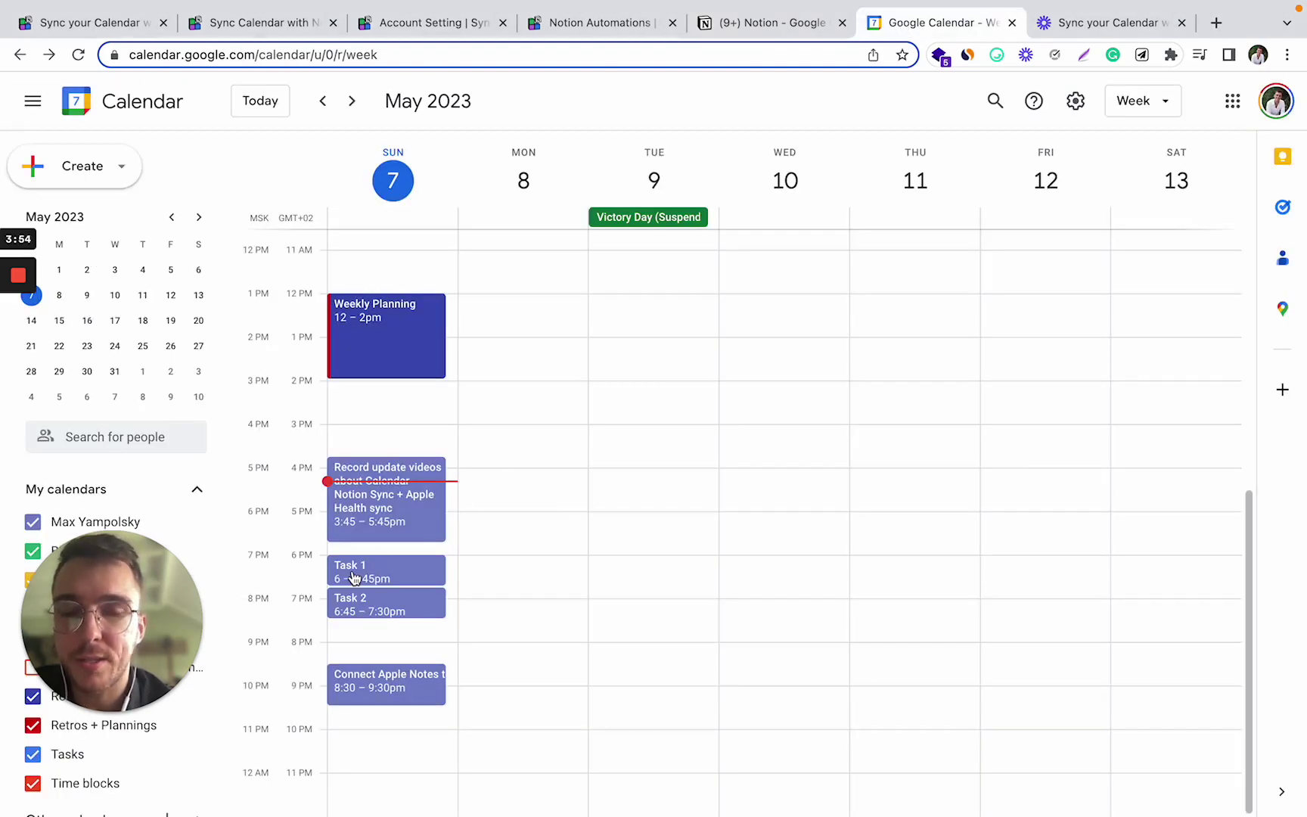
Reschedule Task 1 to 11–11:45am and Task 2 to 10–10:45pm, saving Task 2 in the editor
{"action": "left_click_drag", "start_coordinate": [353, 577], "coordinate": [382, 267]}
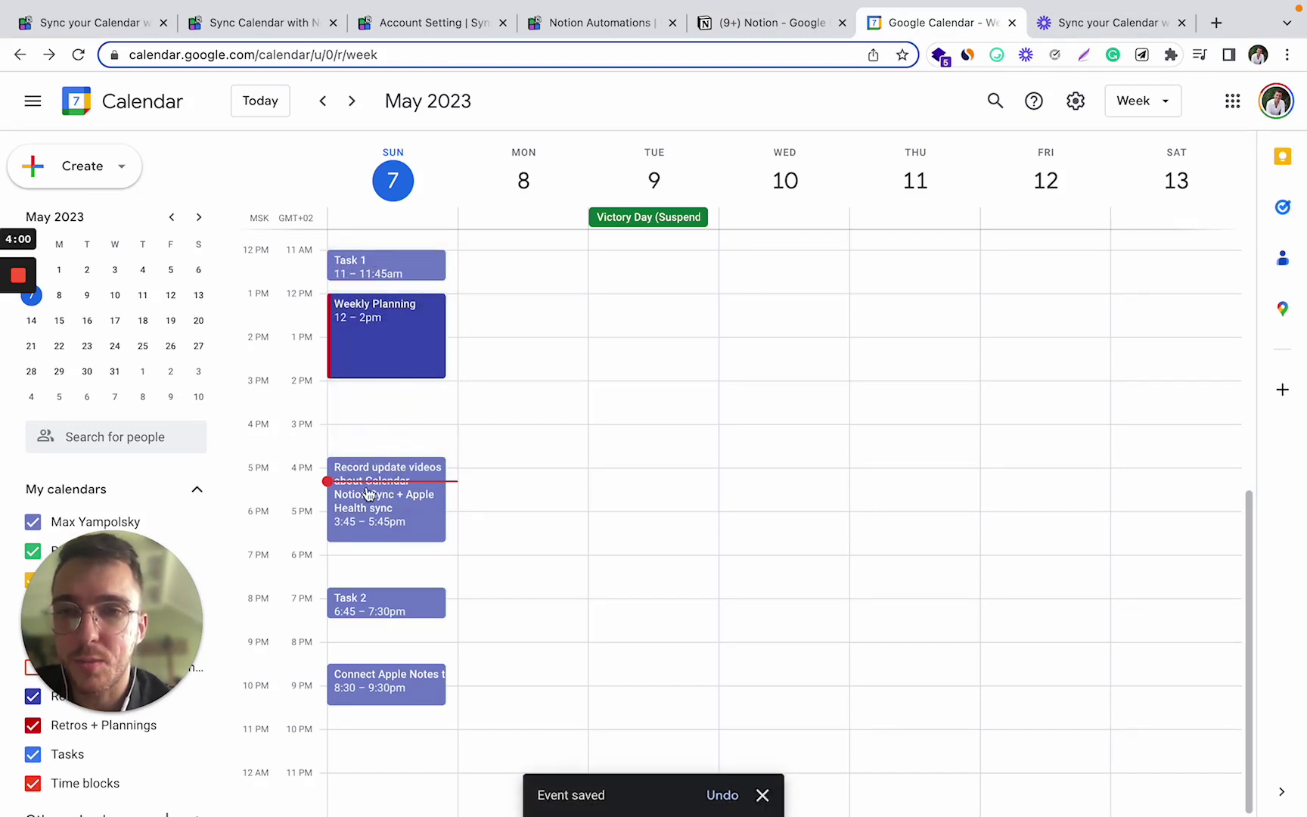
{"action": "left_click_drag", "start_coordinate": [359, 605], "coordinate": [349, 752]}
{"action": "left_click", "coordinate": [378, 744]}
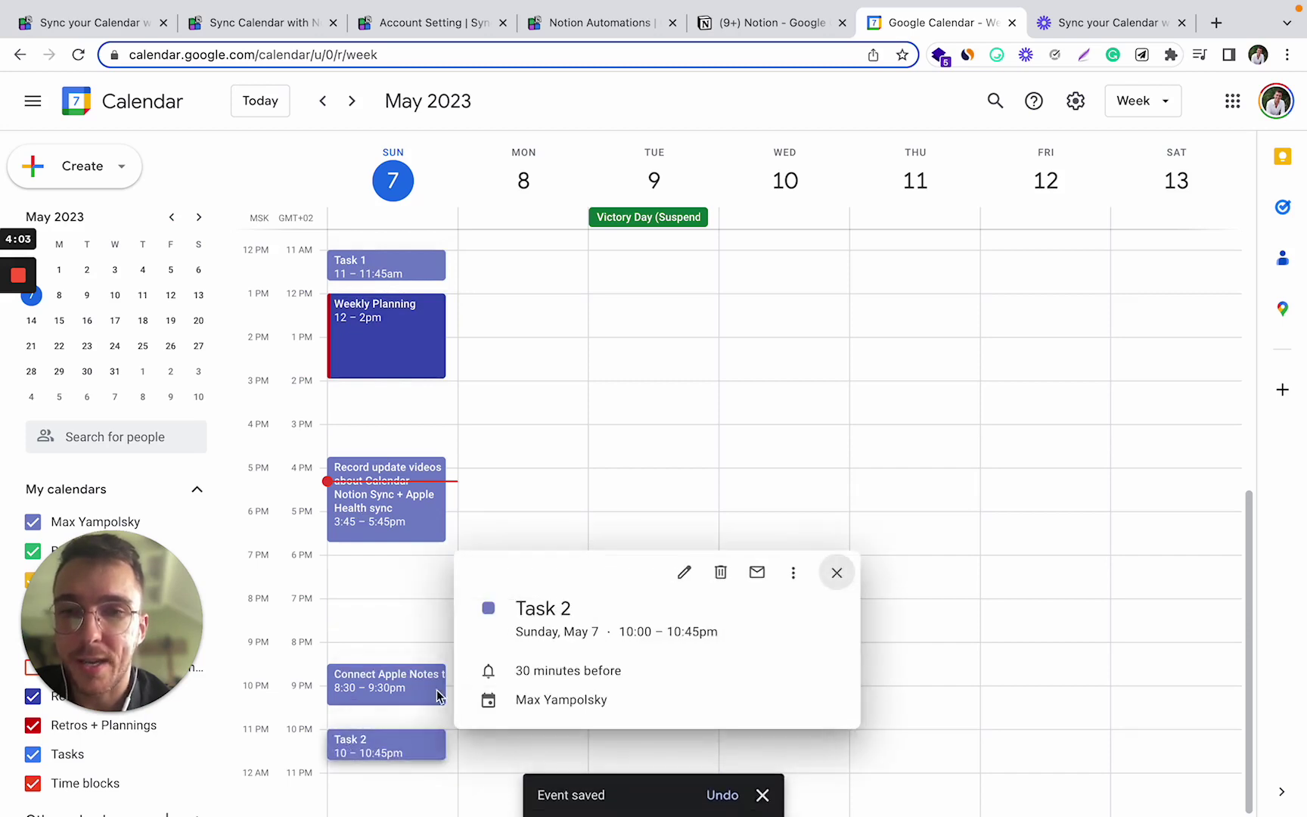
{"action": "left_click", "coordinate": [683, 573]}
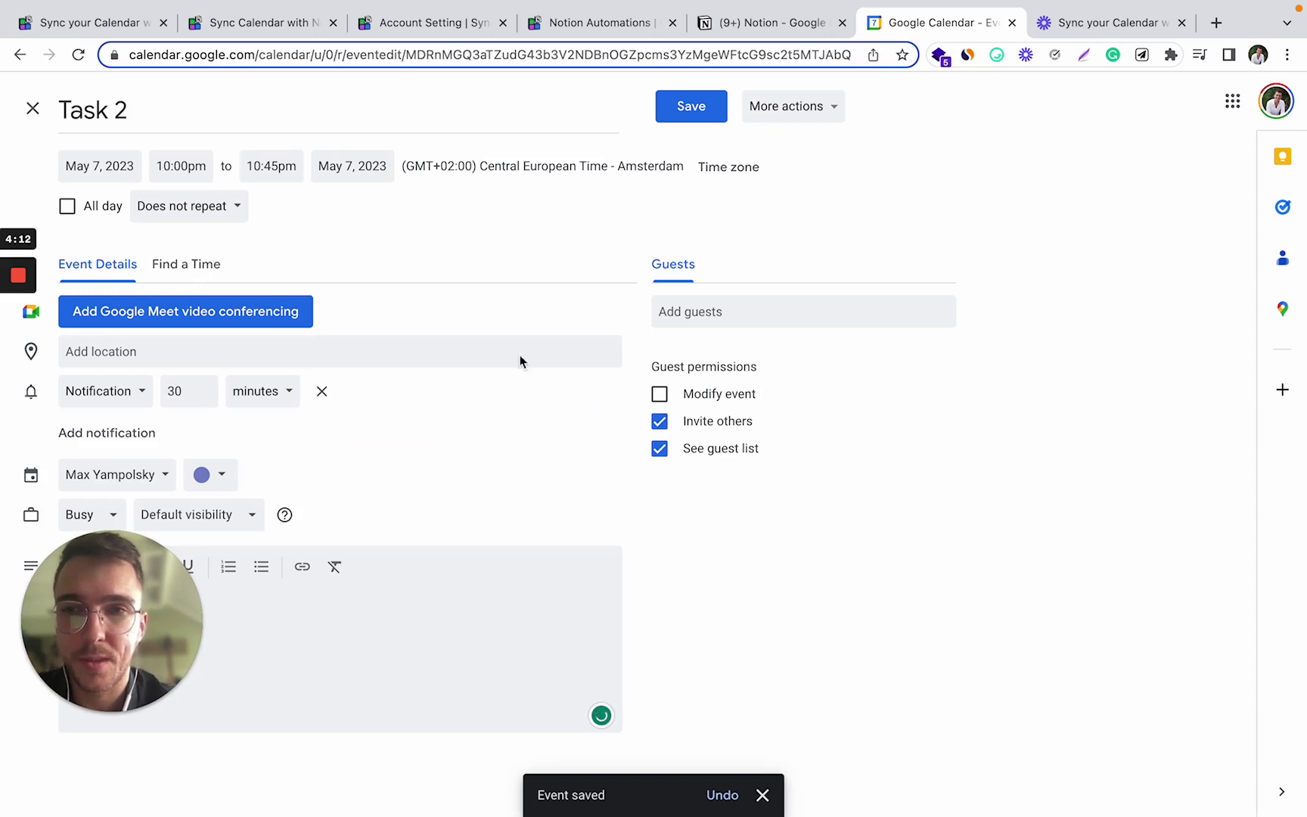
{"action": "left_click", "coordinate": [680, 108]}
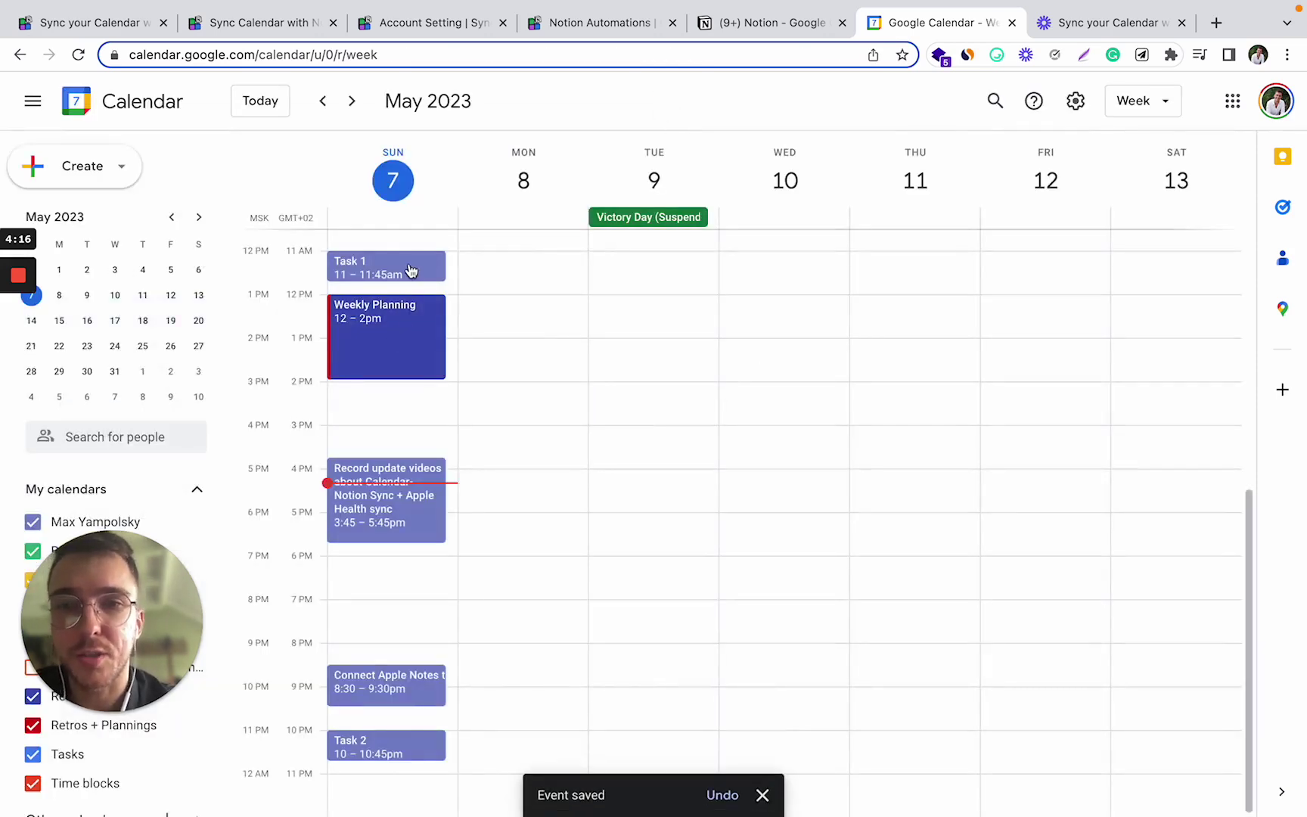
{"action": "mouse_move", "coordinate": [18, 349]}
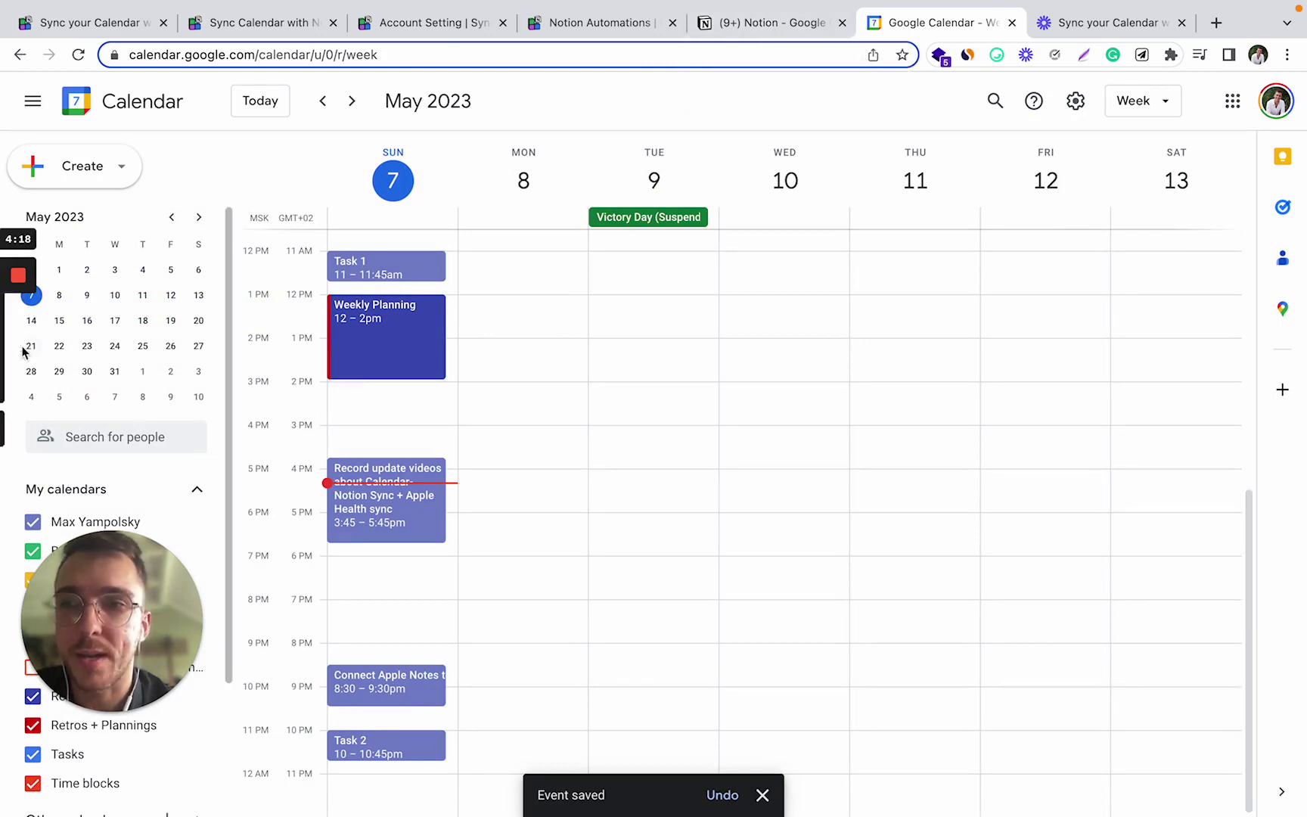
Check Task 1 and Task 2's new times and Task 2's description in the Action Items table
{"action": "left_click", "coordinate": [809, 22]}
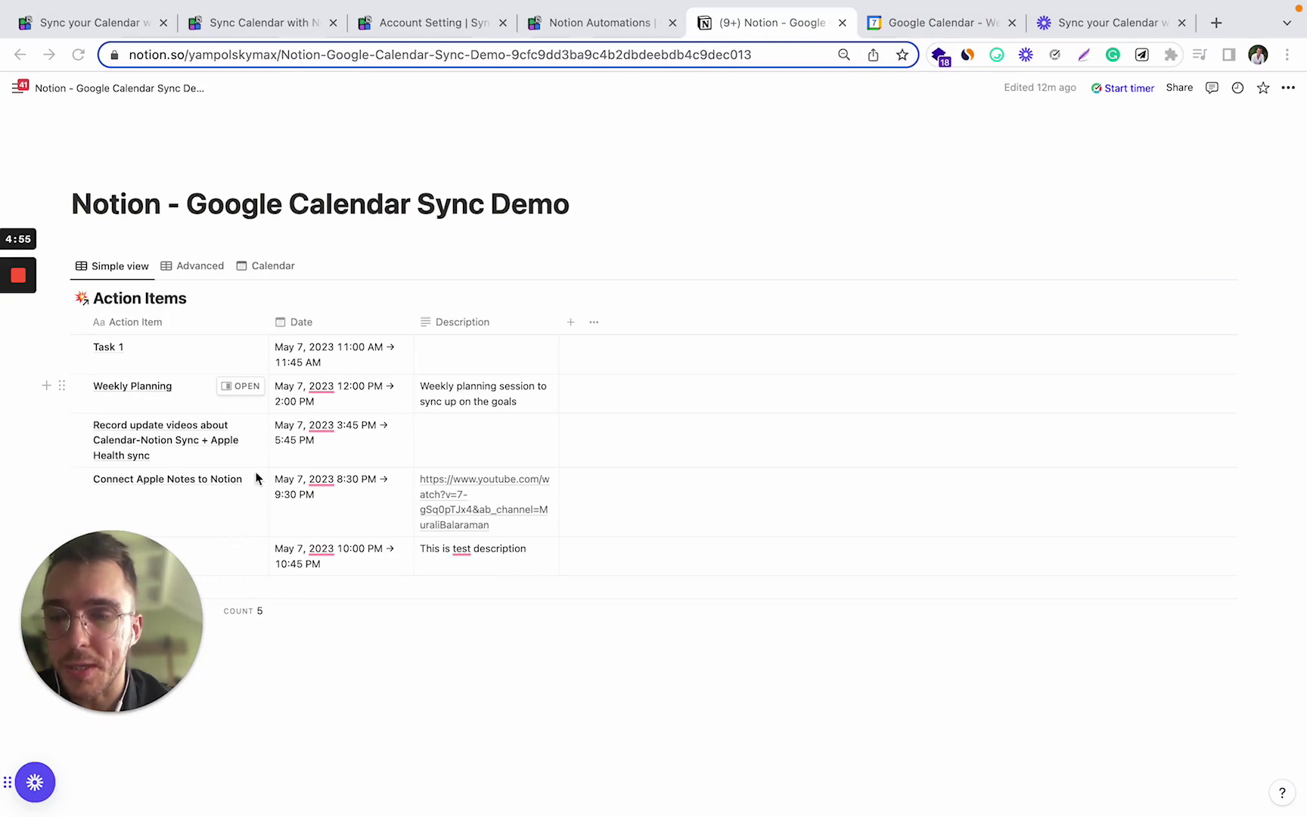
{"action": "left_click_drag", "start_coordinate": [111, 580], "coordinate": [824, 605]}
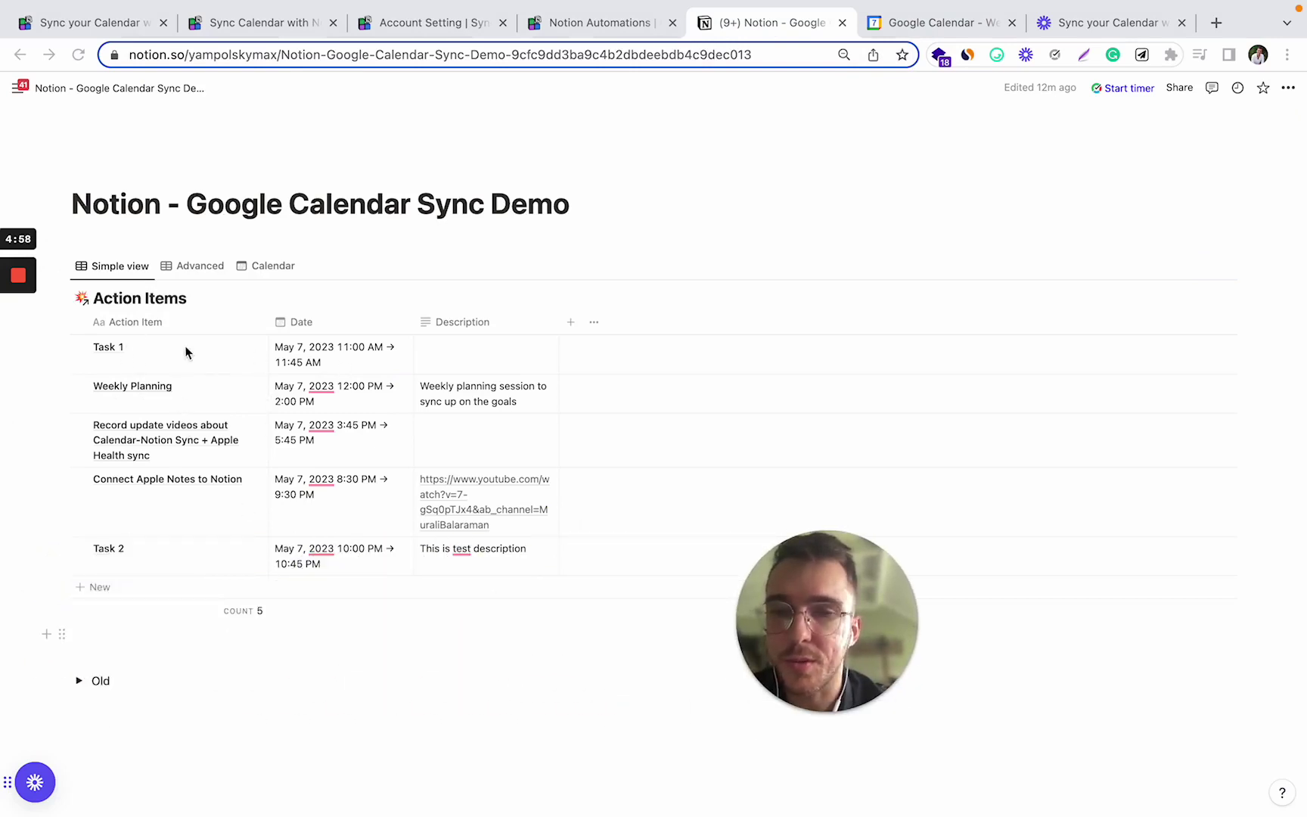
{"action": "left_click", "coordinate": [151, 559]}
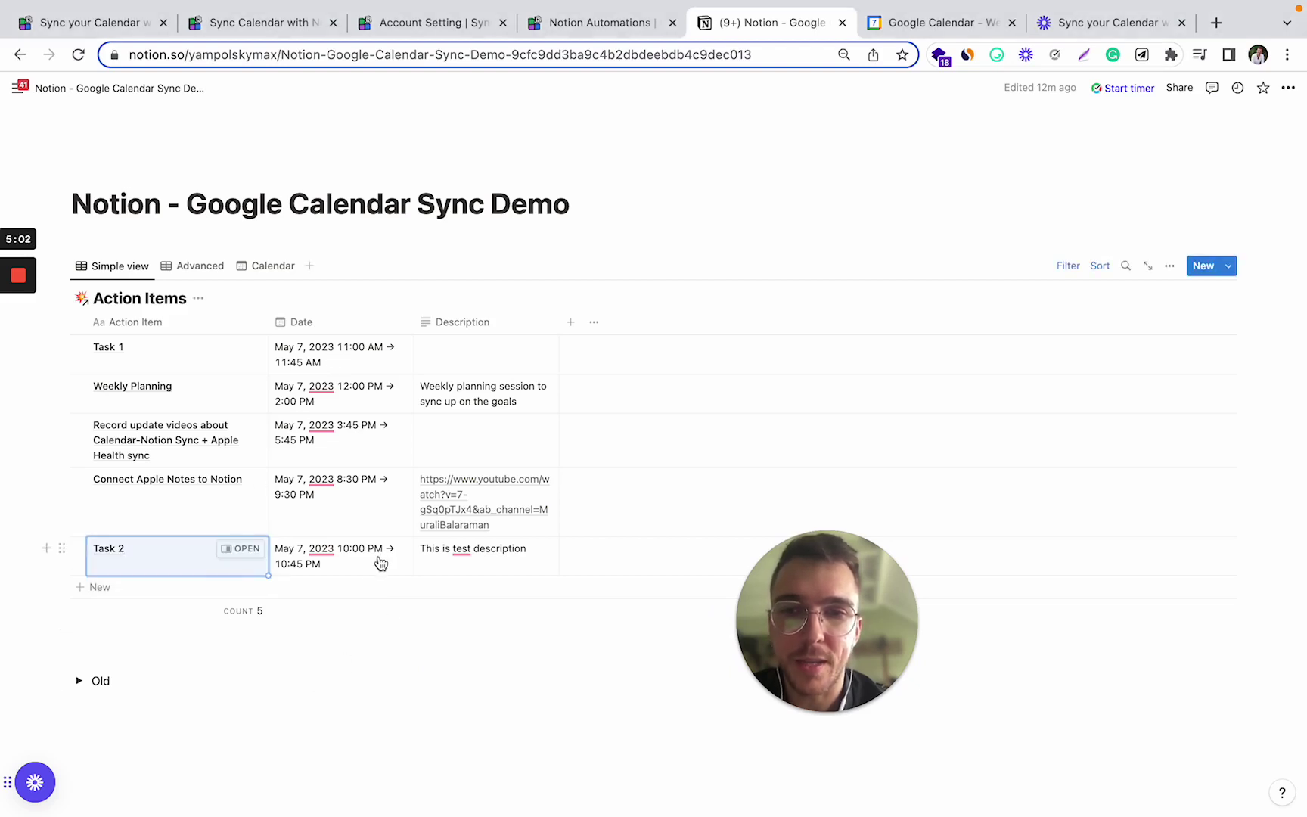
{"action": "left_click", "coordinate": [515, 548]}
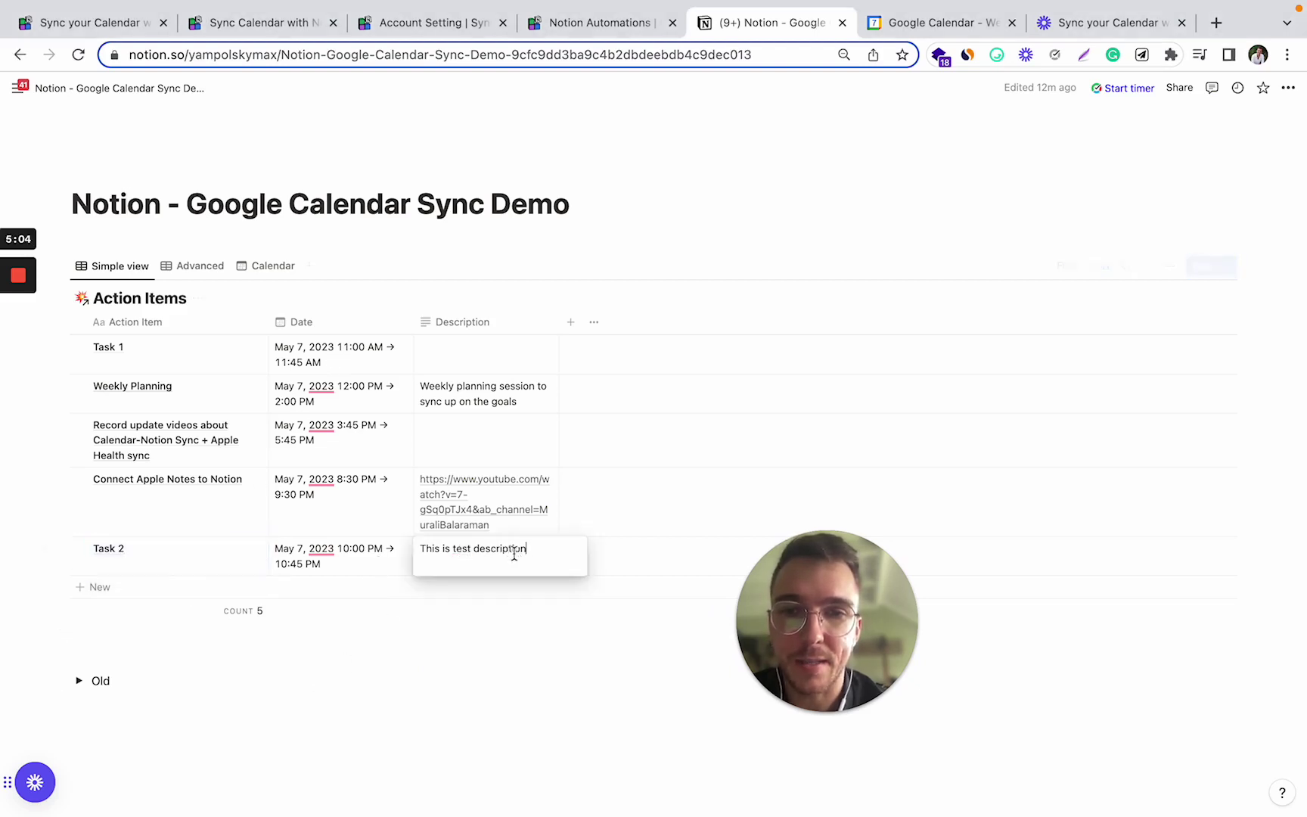
{"action": "key", "text": "Escape"}
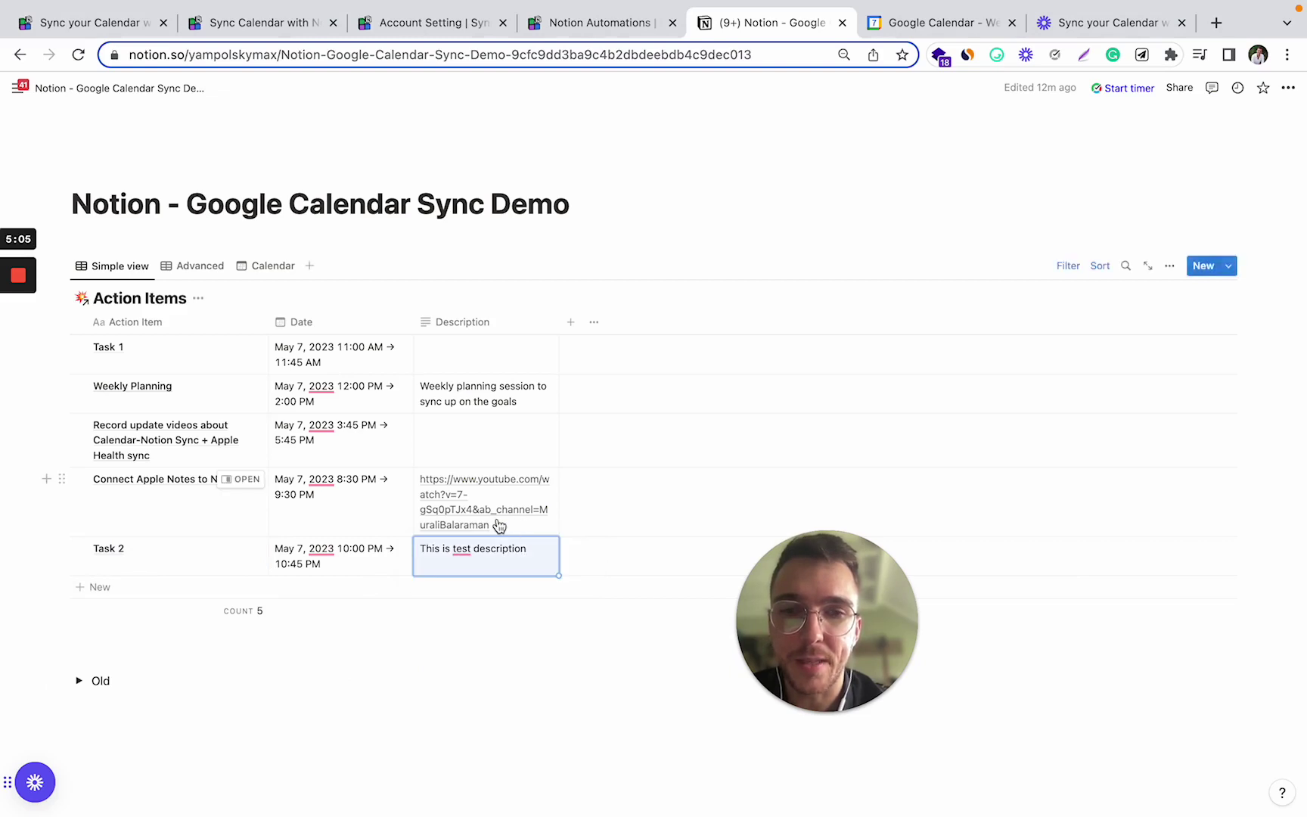
{"action": "left_click", "coordinate": [562, 24]}
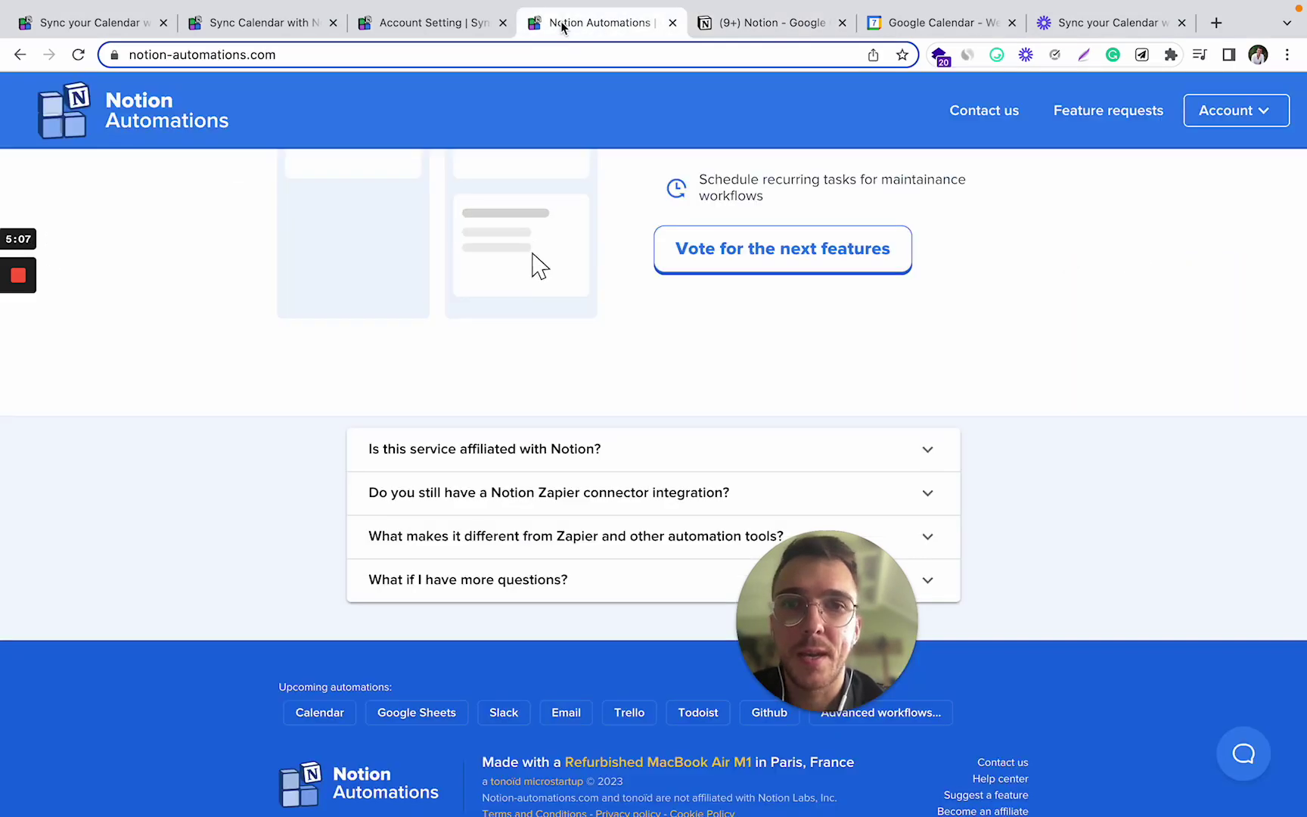
Expand Field Mapping in the sync account settings and check Task 1's 11:00 AM time in Notion
{"action": "left_click", "coordinate": [437, 23]}
{"action": "left_click_drag", "start_coordinate": [836, 605], "coordinate": [121, 606]}
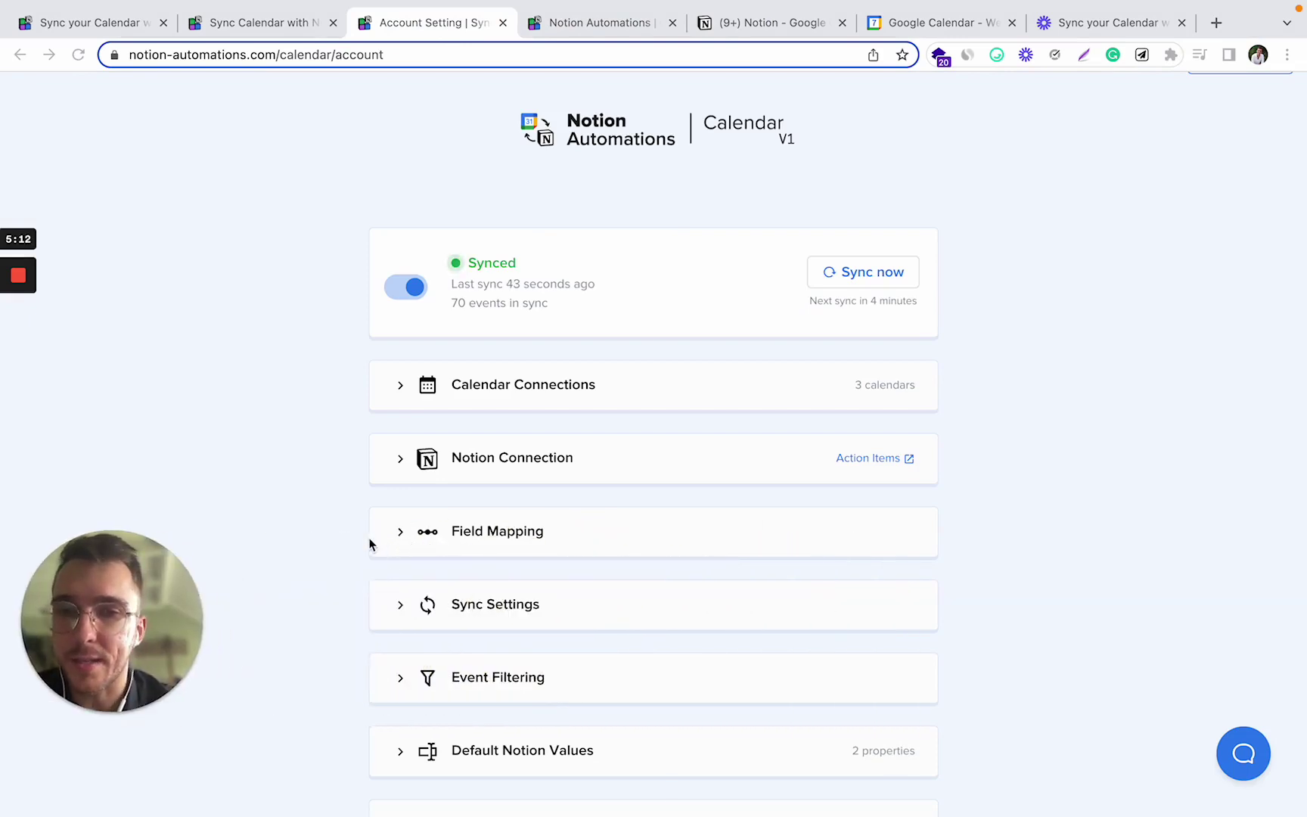
{"action": "left_click", "coordinate": [428, 532]}
{"action": "scroll", "coordinate": [350, 529], "scroll_direction": "down", "scroll_amount": 2}
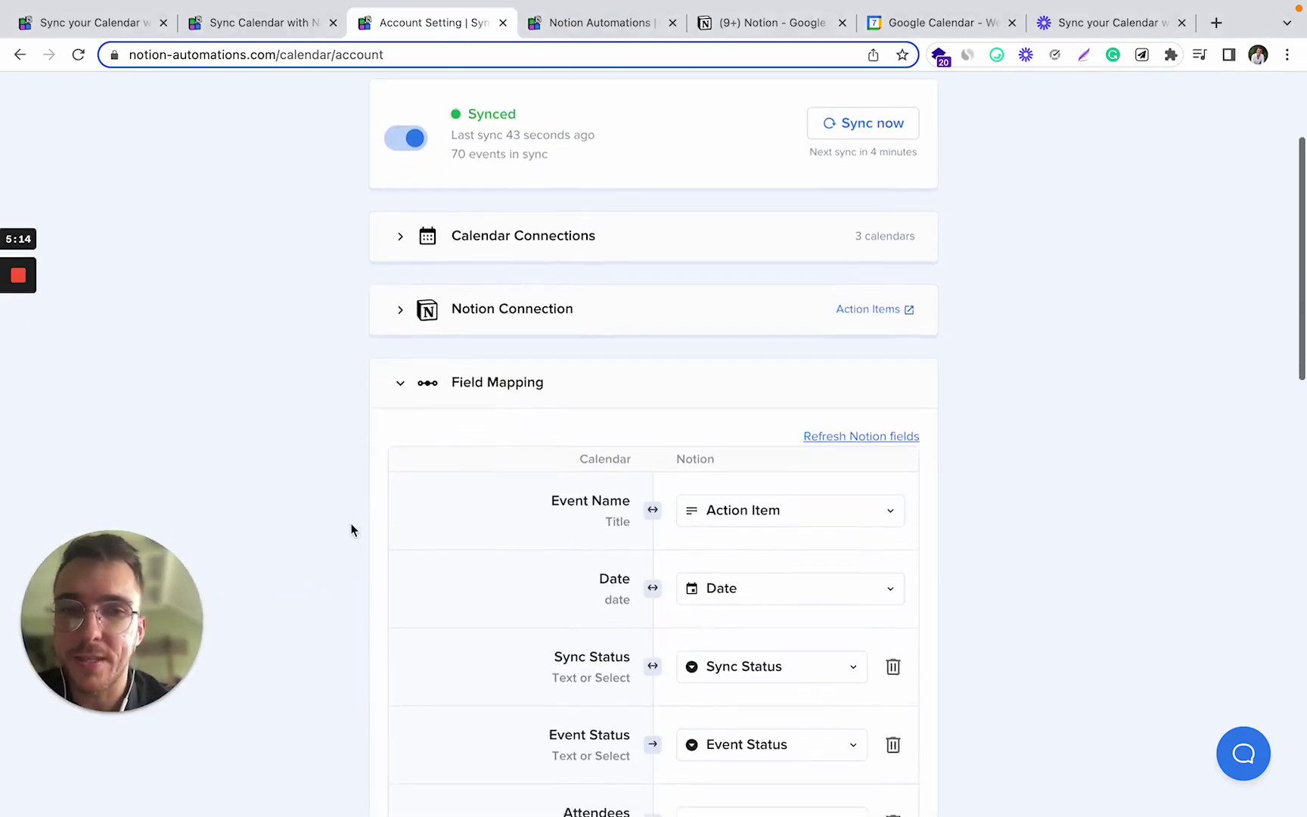
{"action": "scroll", "coordinate": [351, 527], "scroll_direction": "down", "scroll_amount": 2}
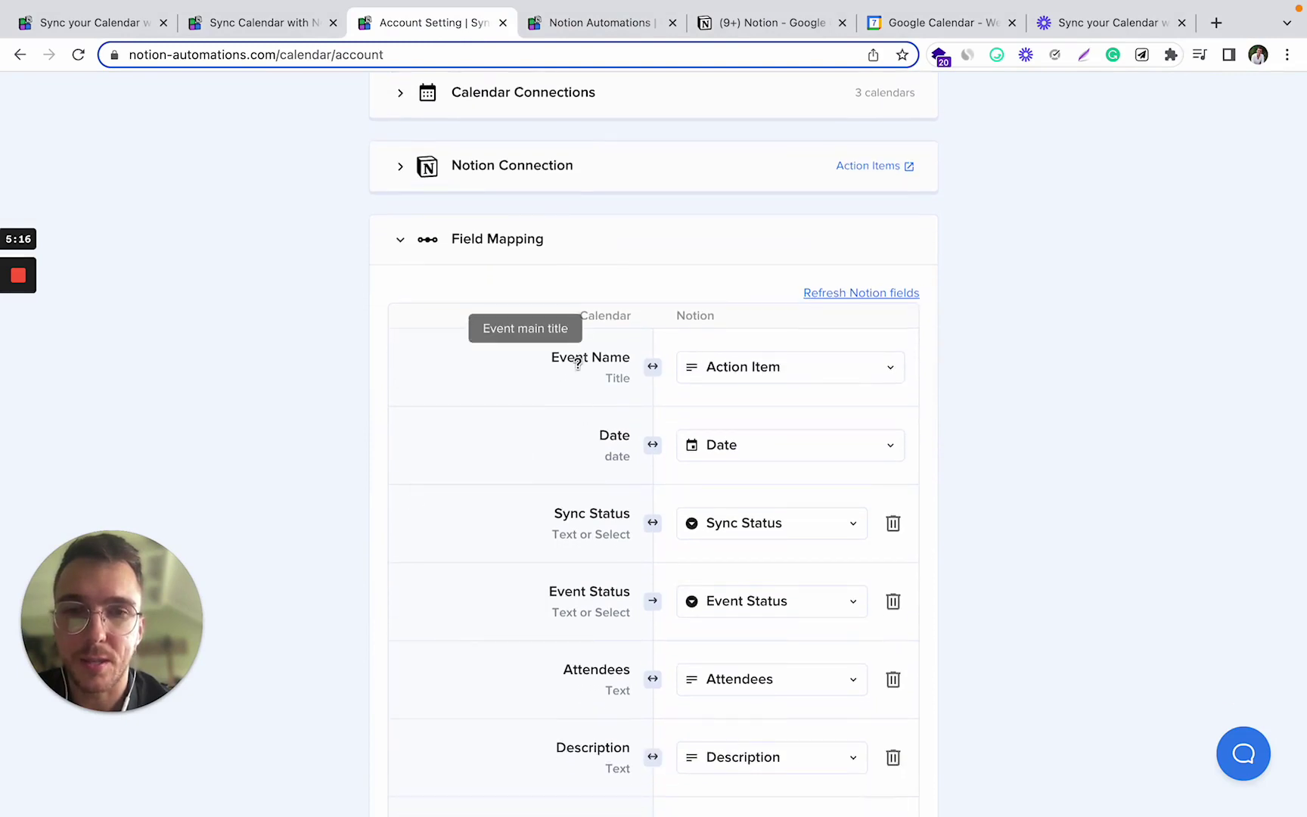
{"action": "scroll", "coordinate": [578, 361], "scroll_direction": "down", "scroll_amount": 1}
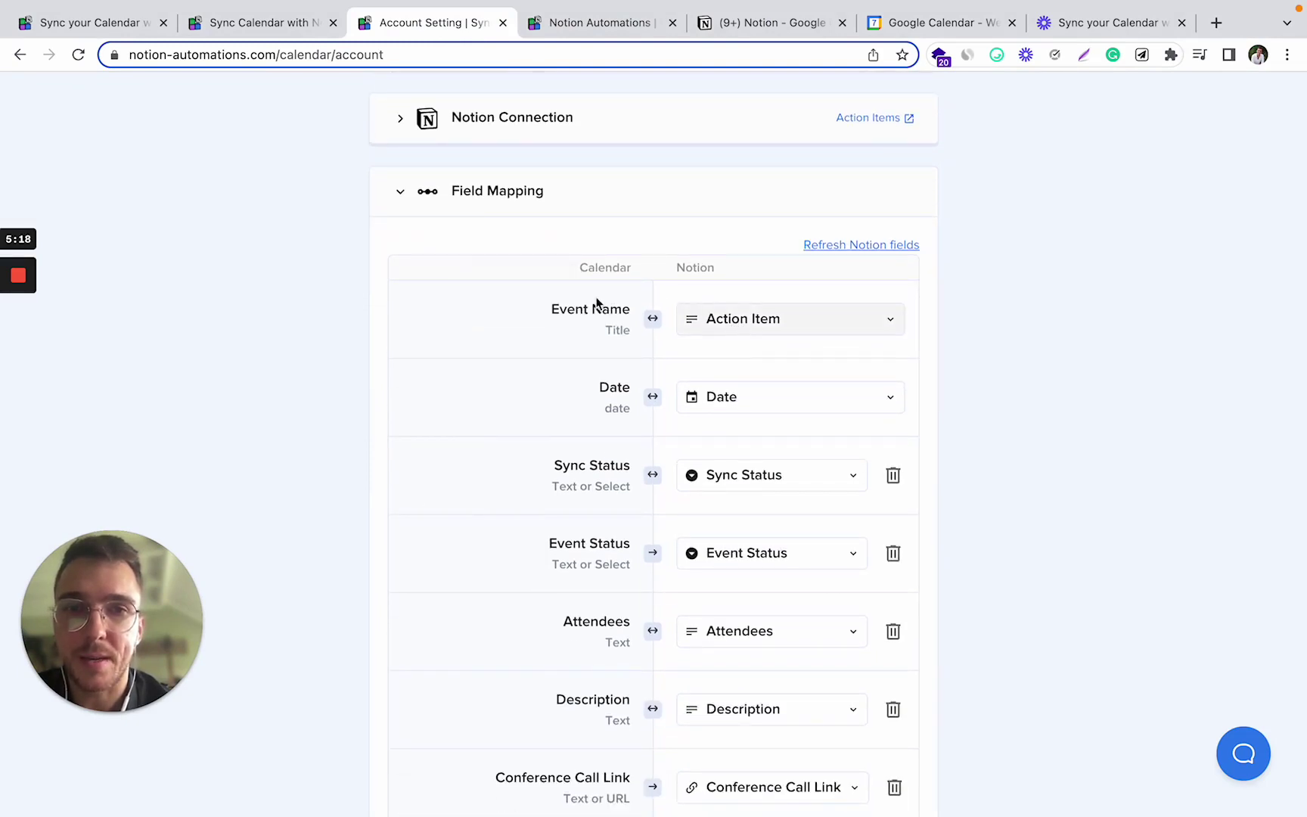
{"action": "scroll", "coordinate": [560, 320], "scroll_direction": "down", "scroll_amount": 1}
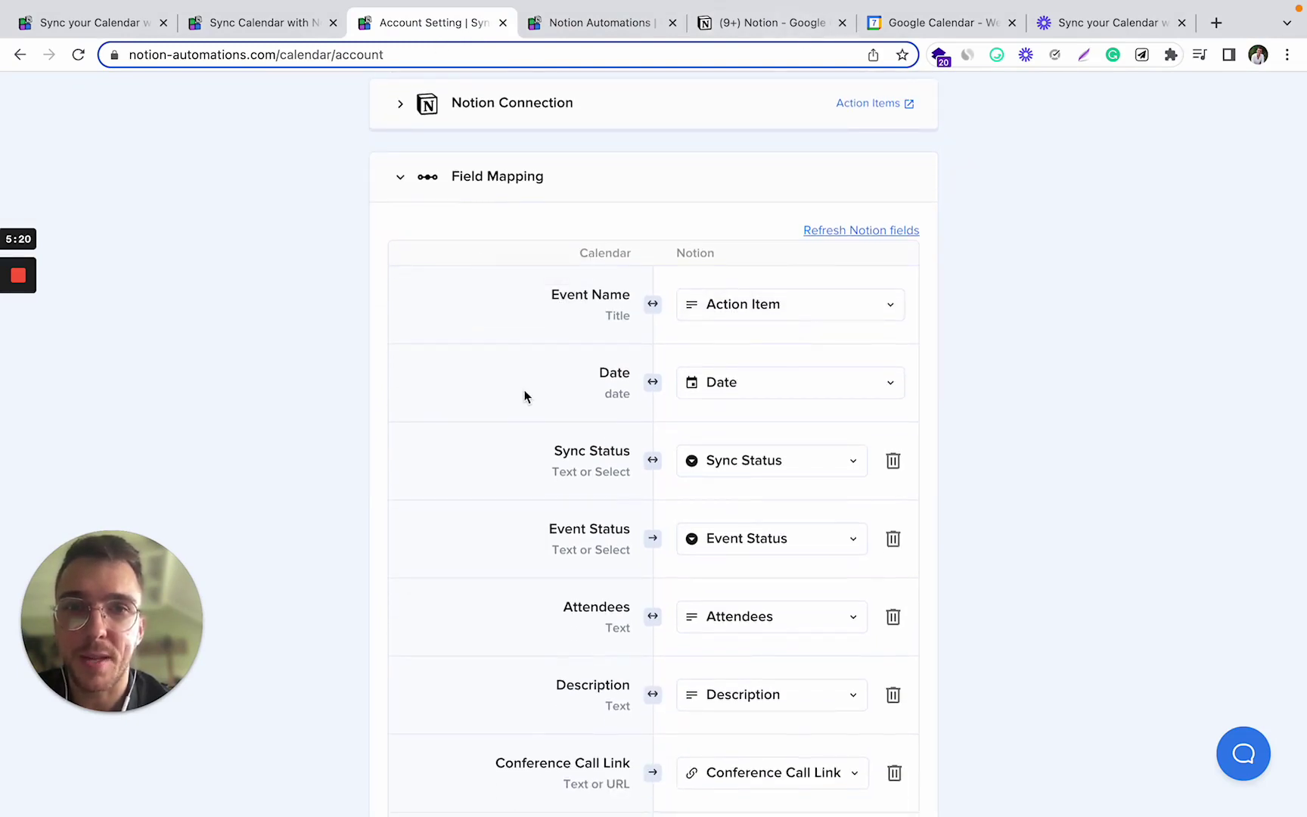
{"action": "left_click", "coordinate": [729, 27]}
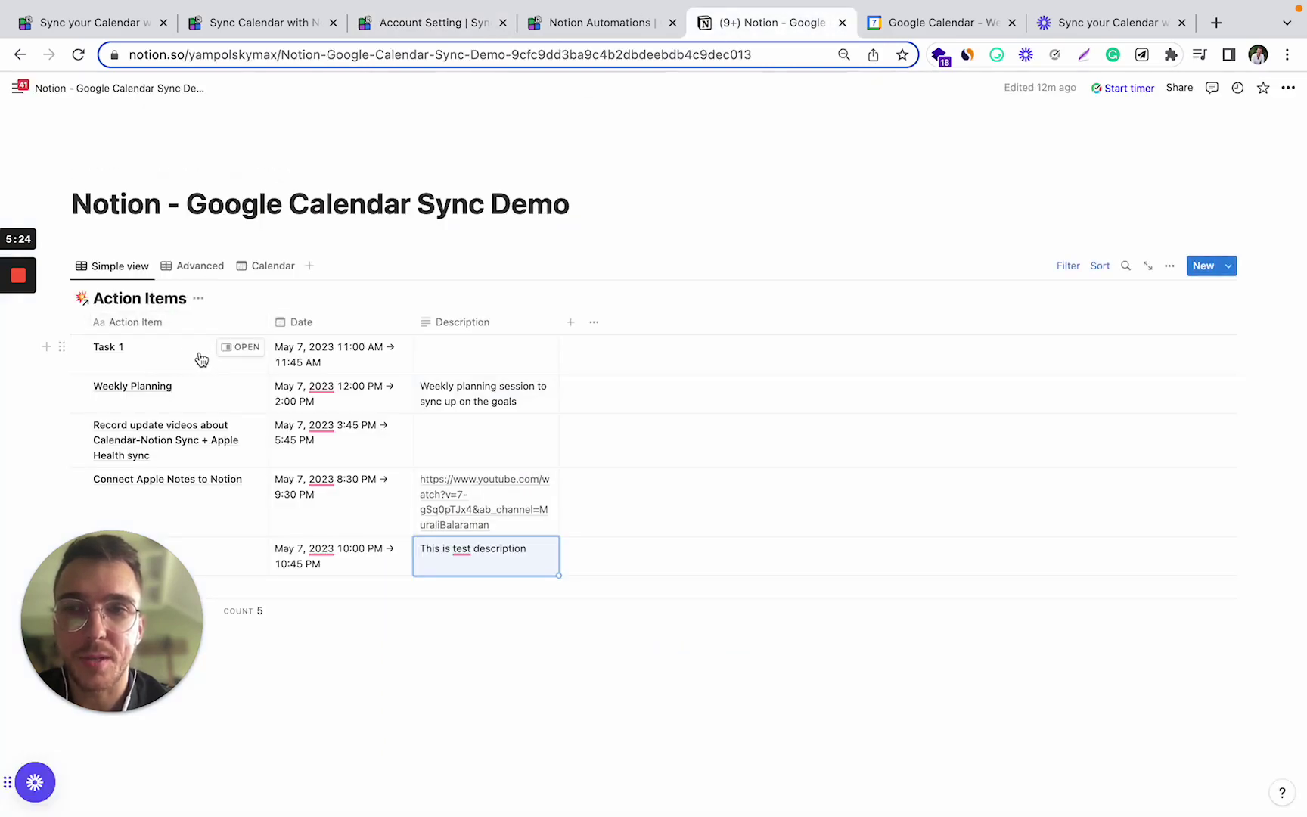
Scroll through the complete list of calendar-to-Notion field mappings
{"action": "left_click", "coordinate": [446, 22]}
{"action": "scroll", "coordinate": [493, 339], "scroll_direction": "down", "scroll_amount": 2}
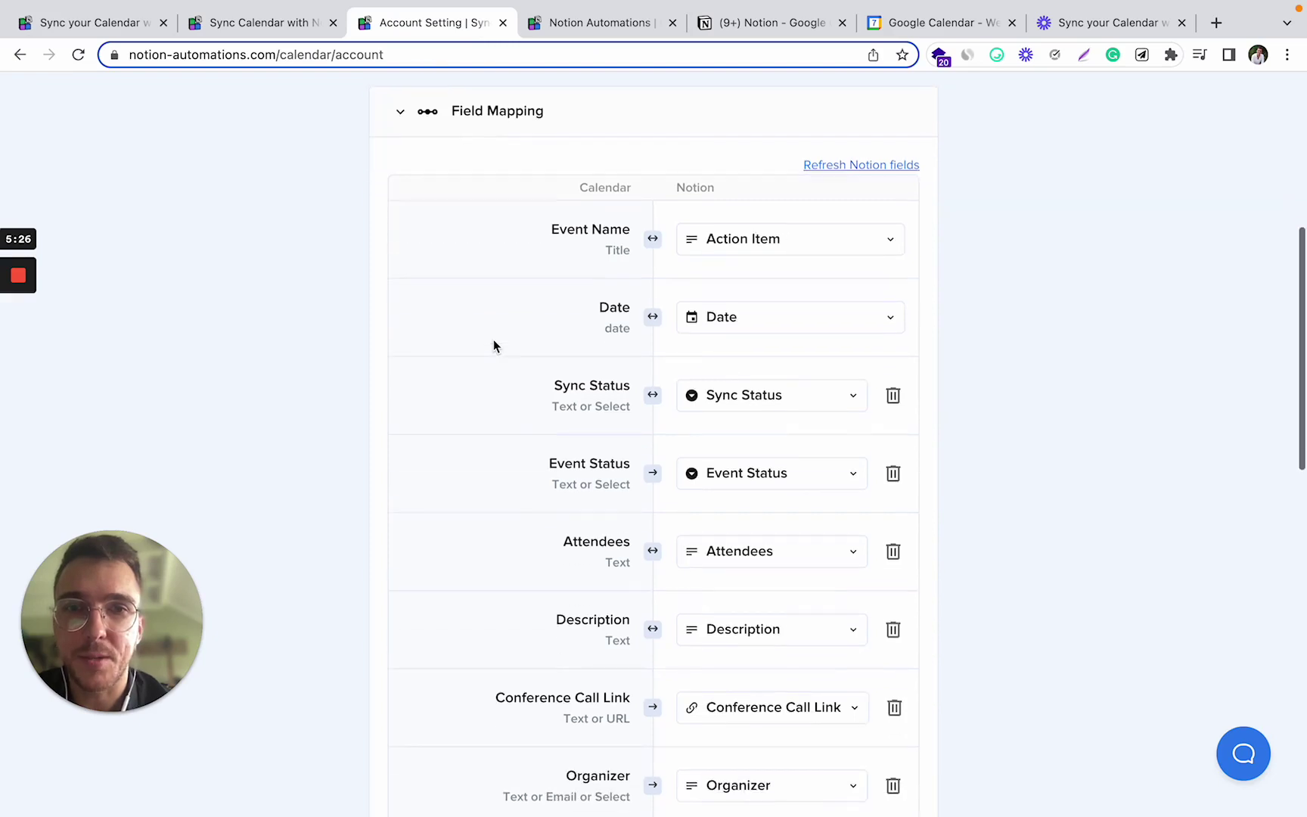
{"action": "scroll", "coordinate": [623, 330], "scroll_direction": "down", "scroll_amount": 2}
{"action": "mouse_move", "coordinate": [605, 350]}
{"action": "scroll", "coordinate": [604, 350], "scroll_direction": "down", "scroll_amount": 3}
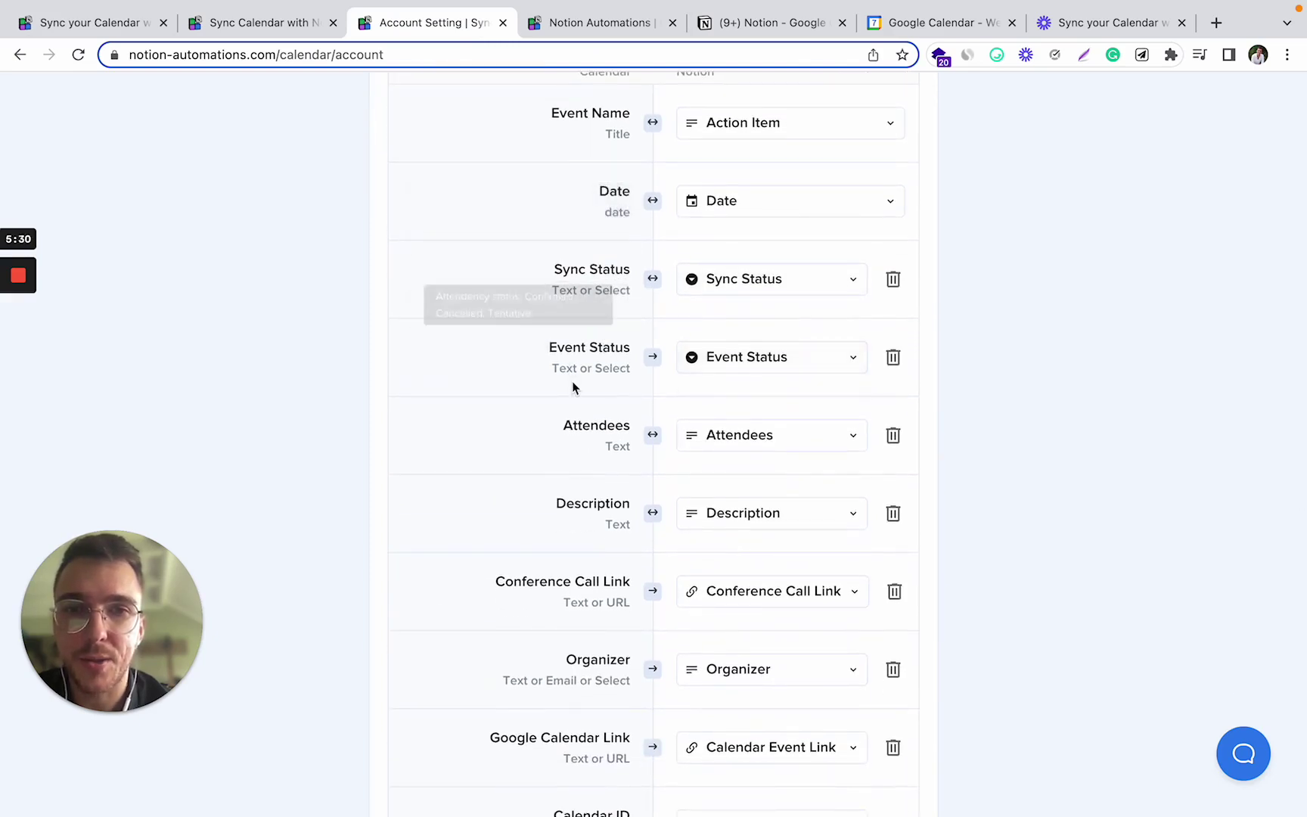
{"action": "scroll", "coordinate": [573, 388], "scroll_direction": "down", "scroll_amount": 1}
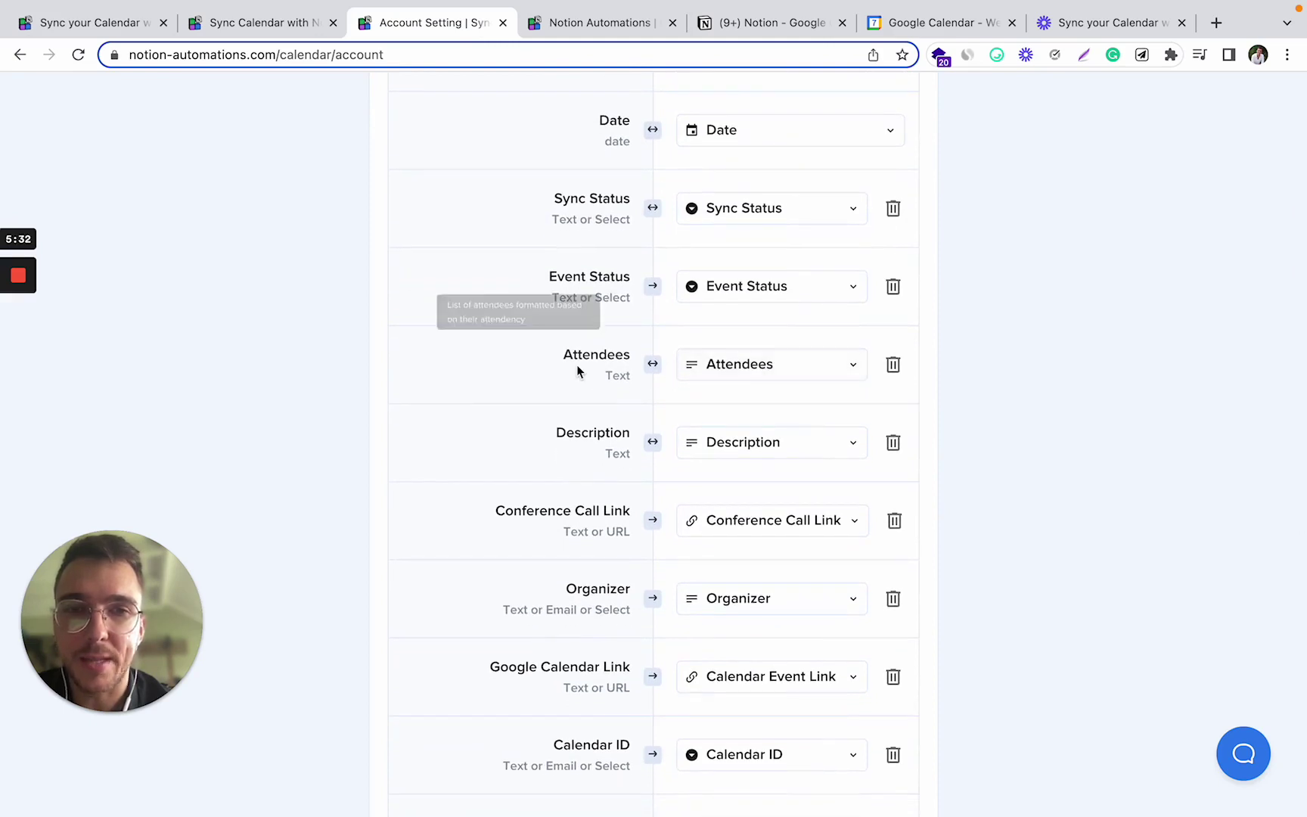
{"action": "scroll", "coordinate": [577, 370], "scroll_direction": "down", "scroll_amount": 2}
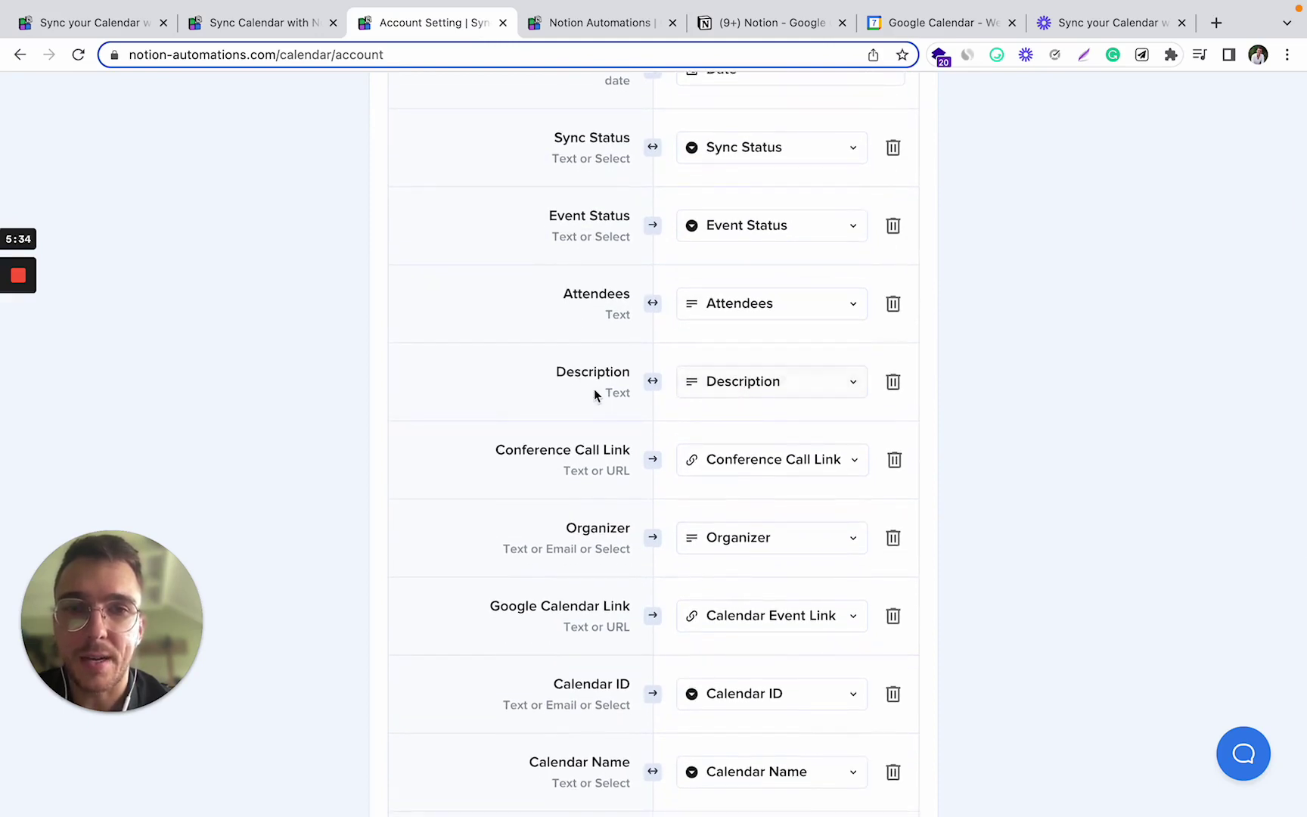
{"action": "scroll", "coordinate": [595, 391], "scroll_direction": "down", "scroll_amount": 1}
{"action": "scroll", "coordinate": [539, 378], "scroll_direction": "down", "scroll_amount": 3}
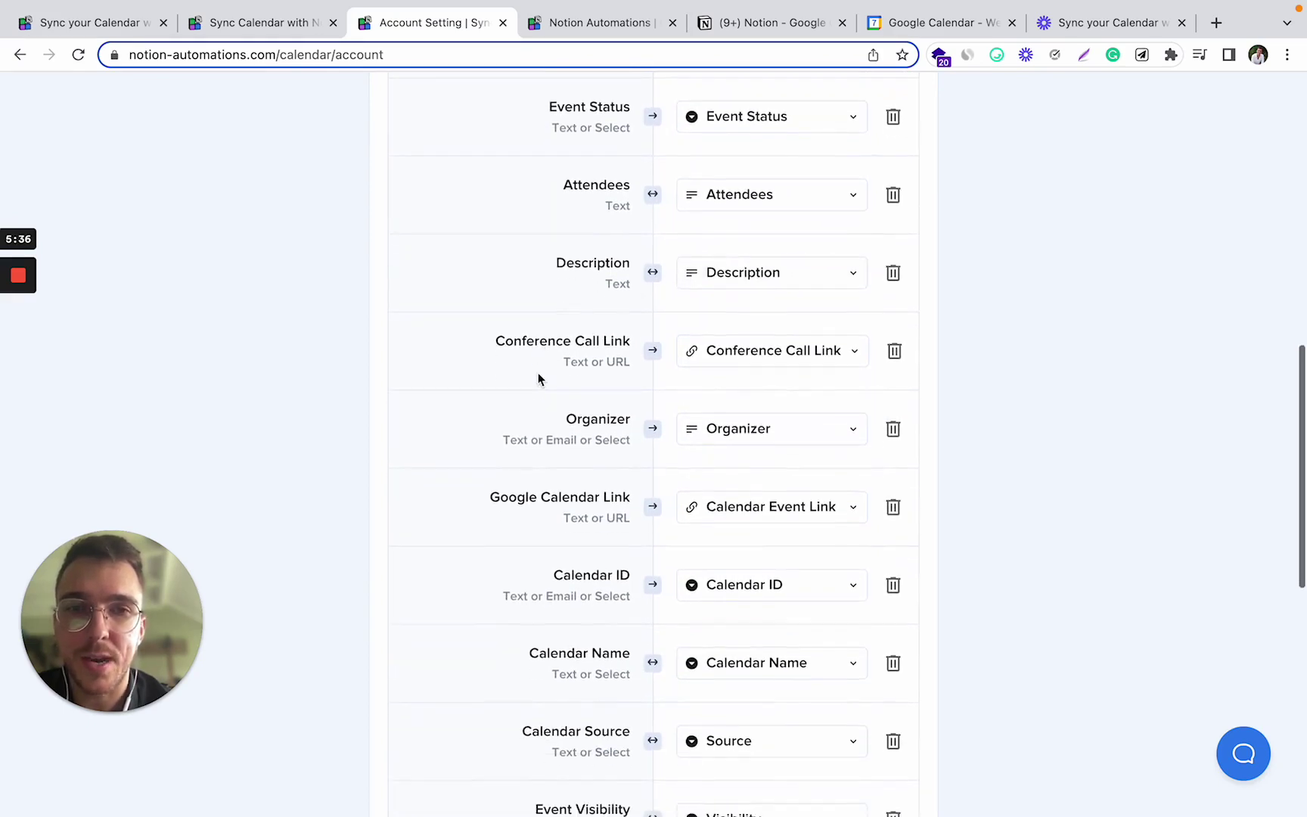
{"action": "scroll", "coordinate": [585, 366], "scroll_direction": "down", "scroll_amount": 2}
{"action": "mouse_move", "coordinate": [554, 363]}
{"action": "scroll", "coordinate": [556, 360], "scroll_direction": "down", "scroll_amount": 2}
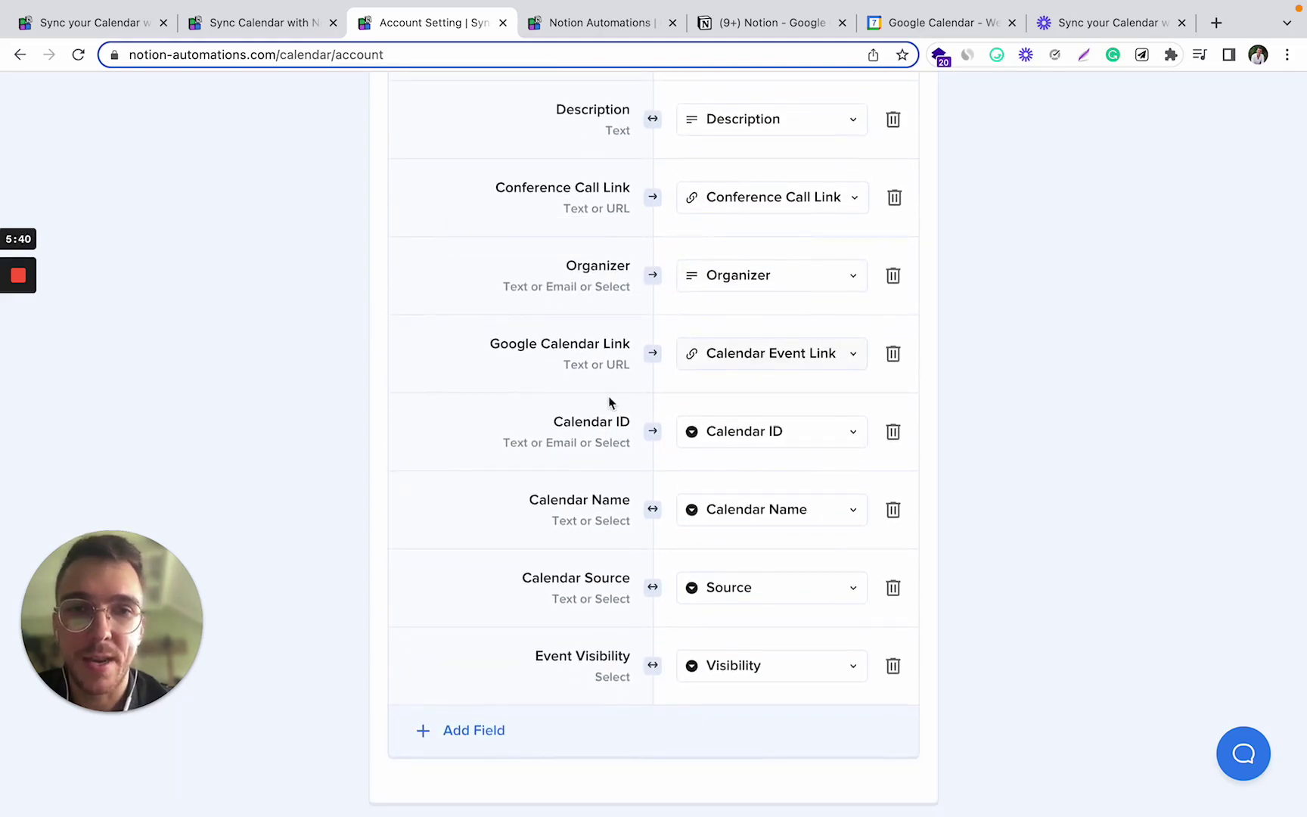
{"action": "scroll", "coordinate": [585, 397], "scroll_direction": "down", "scroll_amount": 2}
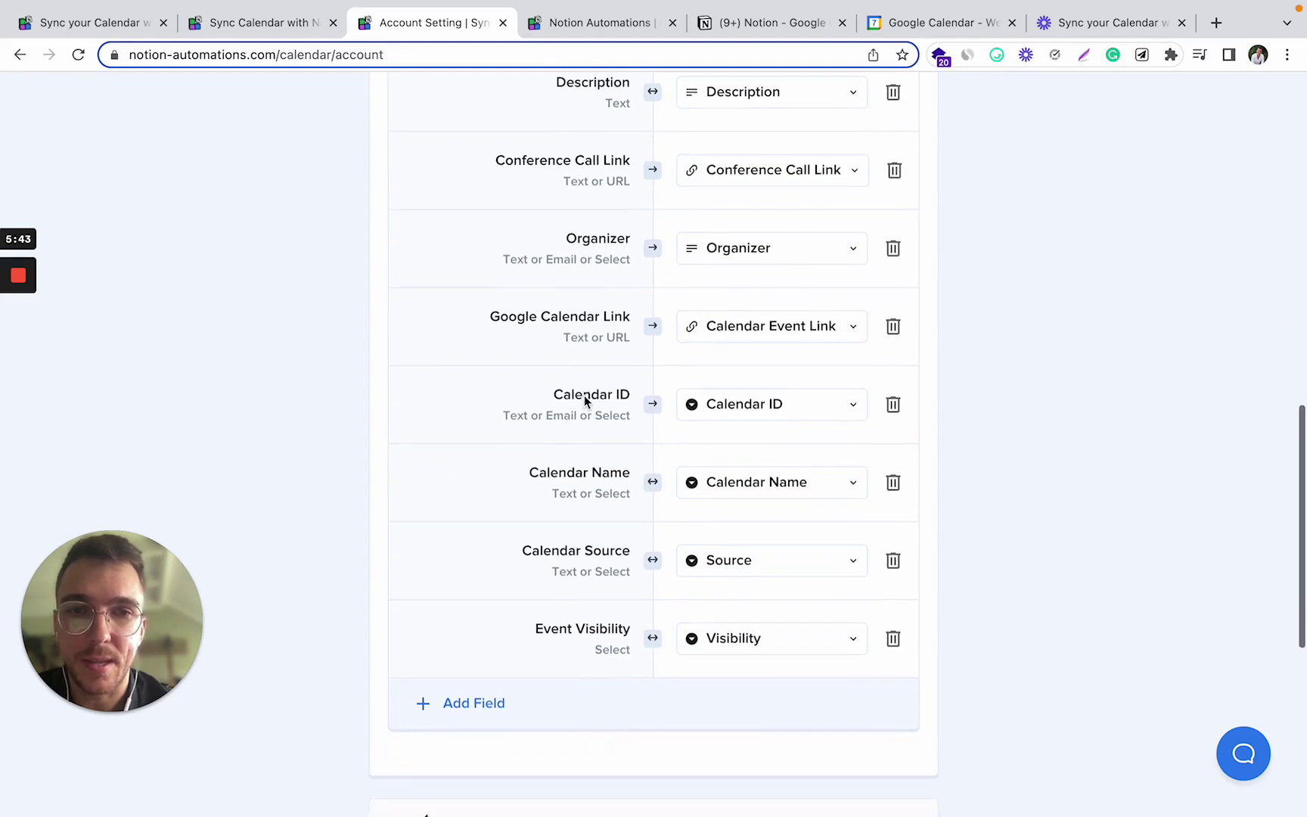
{"action": "scroll", "coordinate": [566, 325], "scroll_direction": "down", "scroll_amount": 2}
{"action": "scroll", "coordinate": [580, 289], "scroll_direction": "down", "scroll_amount": 2}
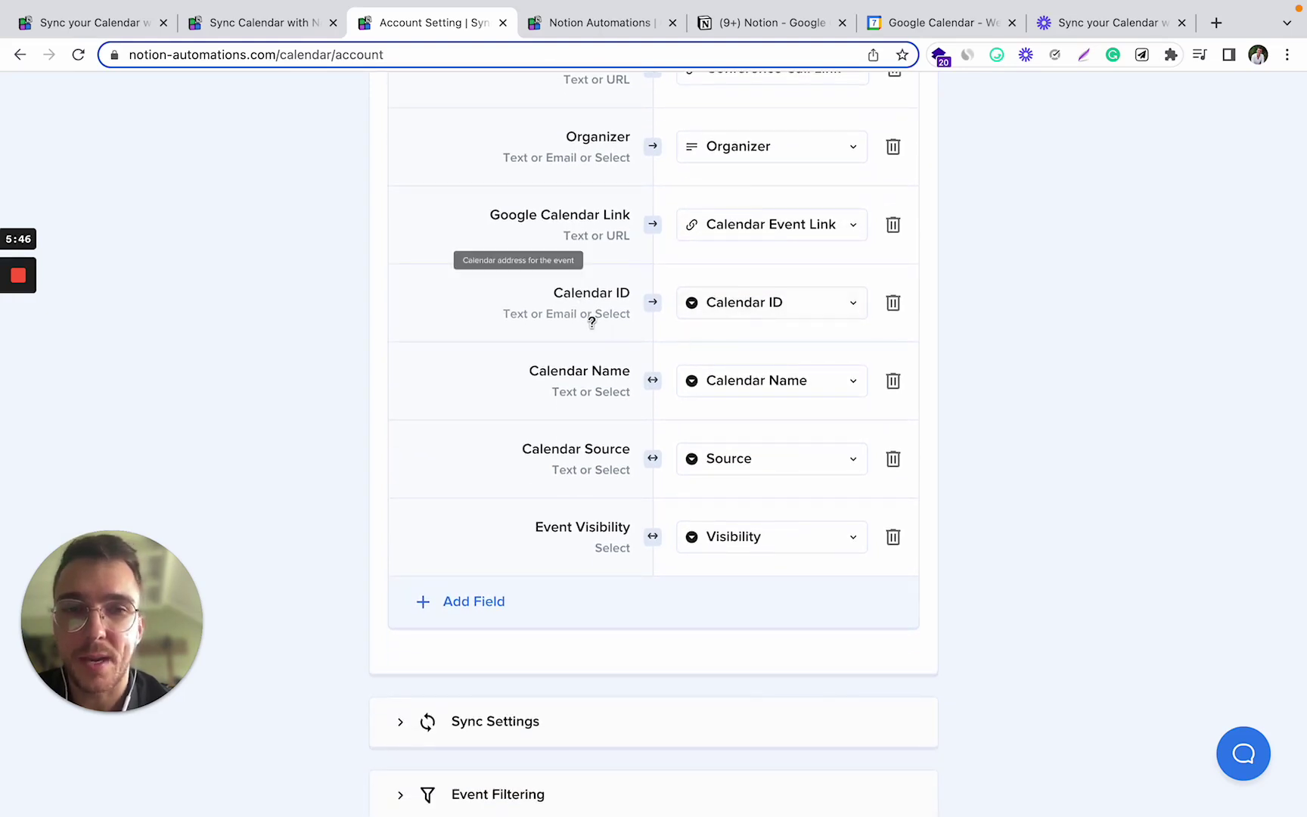
{"action": "scroll", "coordinate": [589, 317], "scroll_direction": "down", "scroll_amount": 2}
{"action": "scroll", "coordinate": [565, 356], "scroll_direction": "down", "scroll_amount": 1}
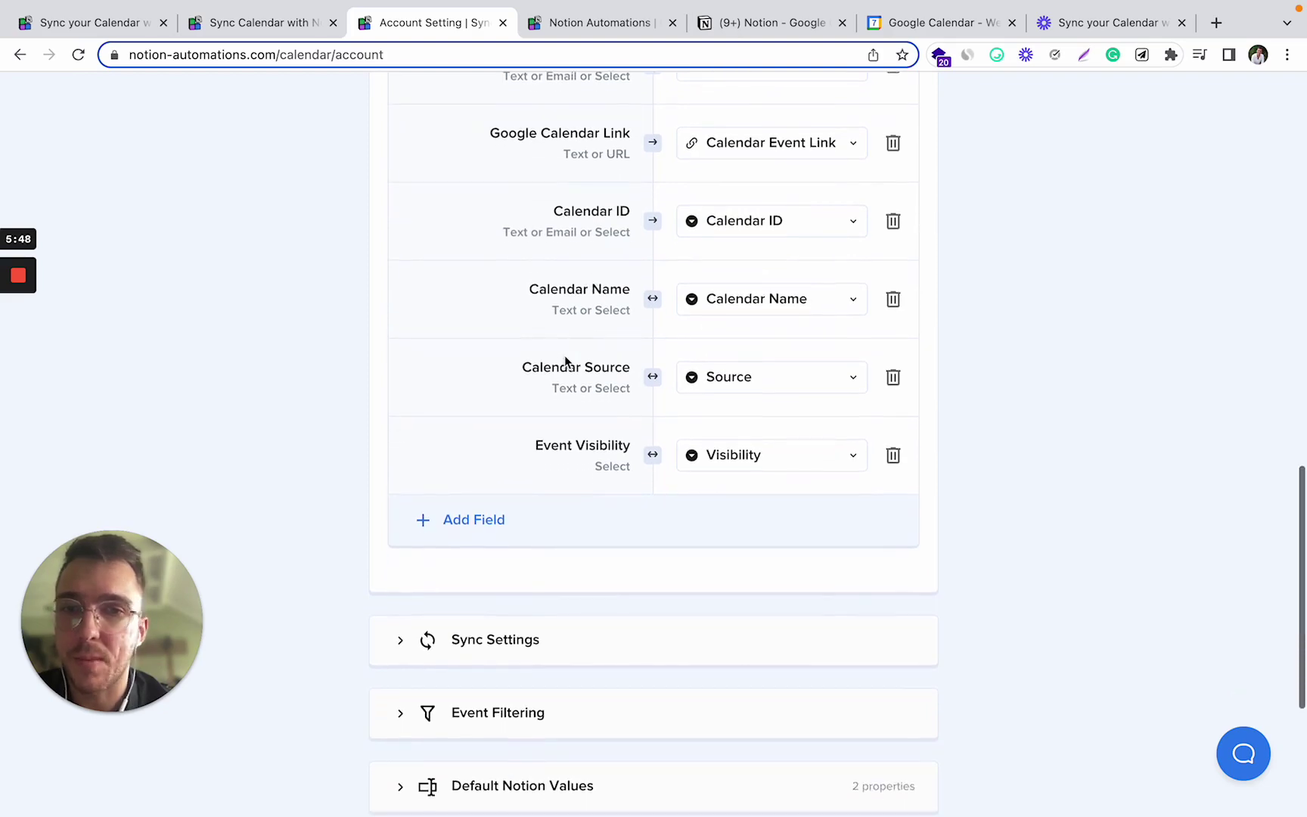
{"action": "scroll", "coordinate": [631, 438], "scroll_direction": "down", "scroll_amount": 2}
{"action": "scroll", "coordinate": [630, 439], "scroll_direction": "up", "scroll_amount": 4}
{"action": "scroll", "coordinate": [630, 438], "scroll_direction": "up", "scroll_amount": 20}
{"action": "scroll", "coordinate": [630, 439], "scroll_direction": "down", "scroll_amount": 19}
{"action": "scroll", "coordinate": [629, 441], "scroll_direction": "down", "scroll_amount": 2}
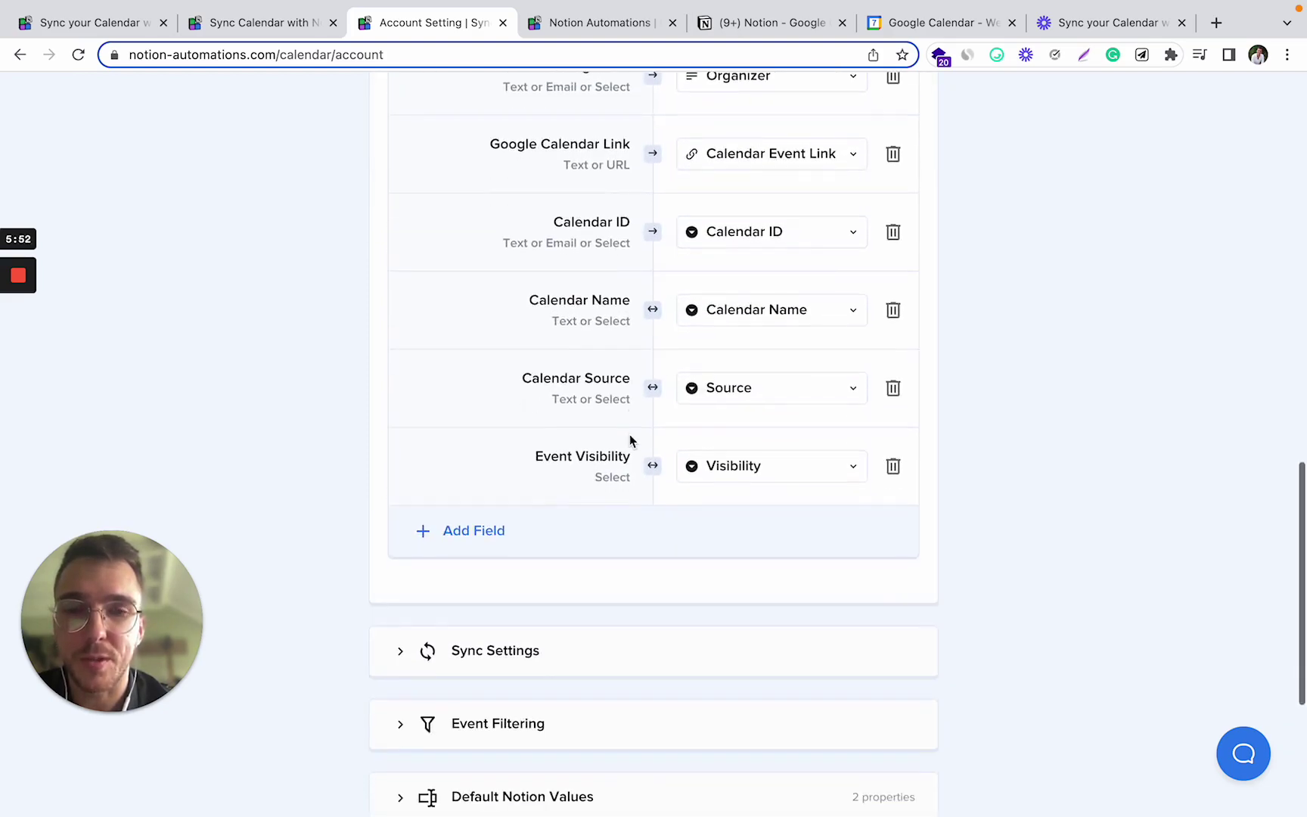
Switch Action Items to the Advanced view and scroll across all the synced calendar columns
{"action": "left_click", "coordinate": [738, 29]}
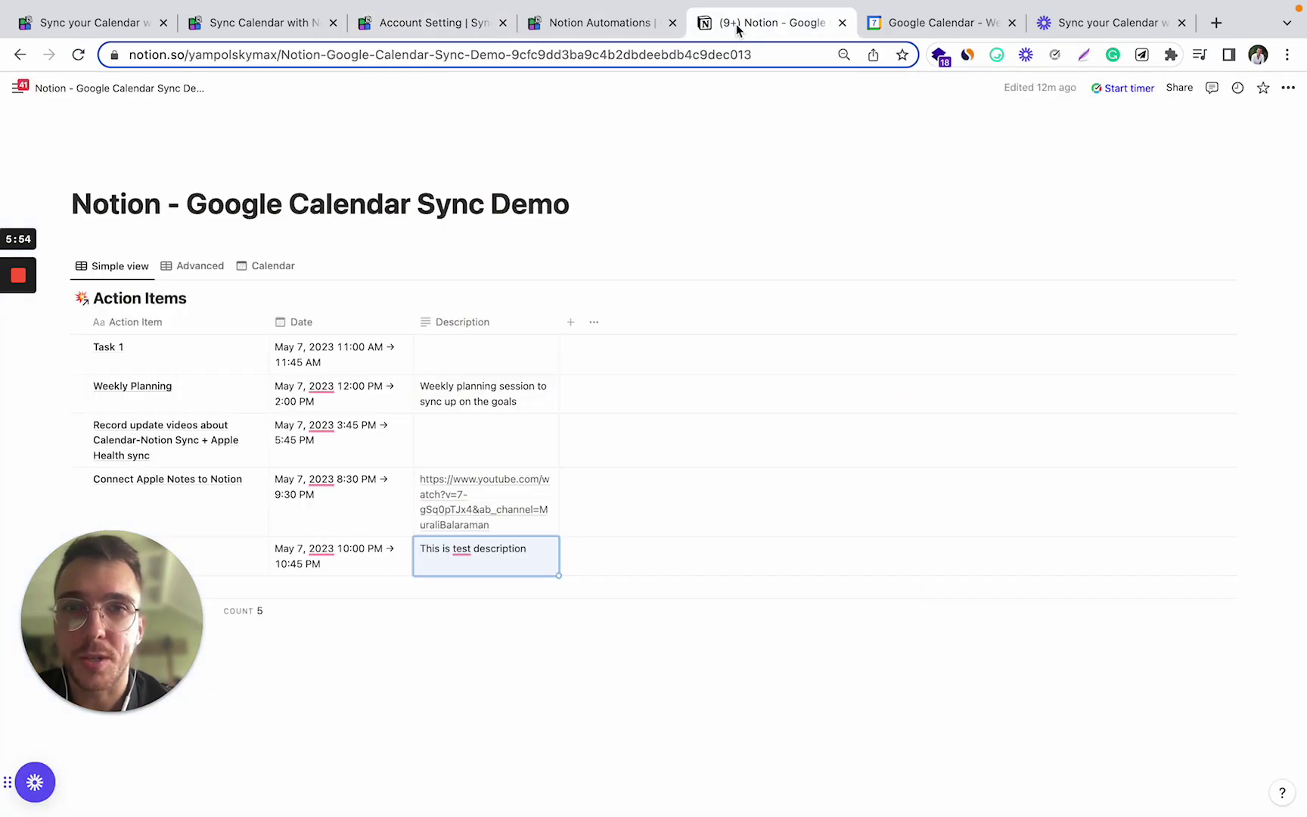
{"action": "left_click", "coordinate": [202, 266]}
{"action": "scroll", "coordinate": [394, 430], "scroll_direction": "down", "scroll_amount": 1}
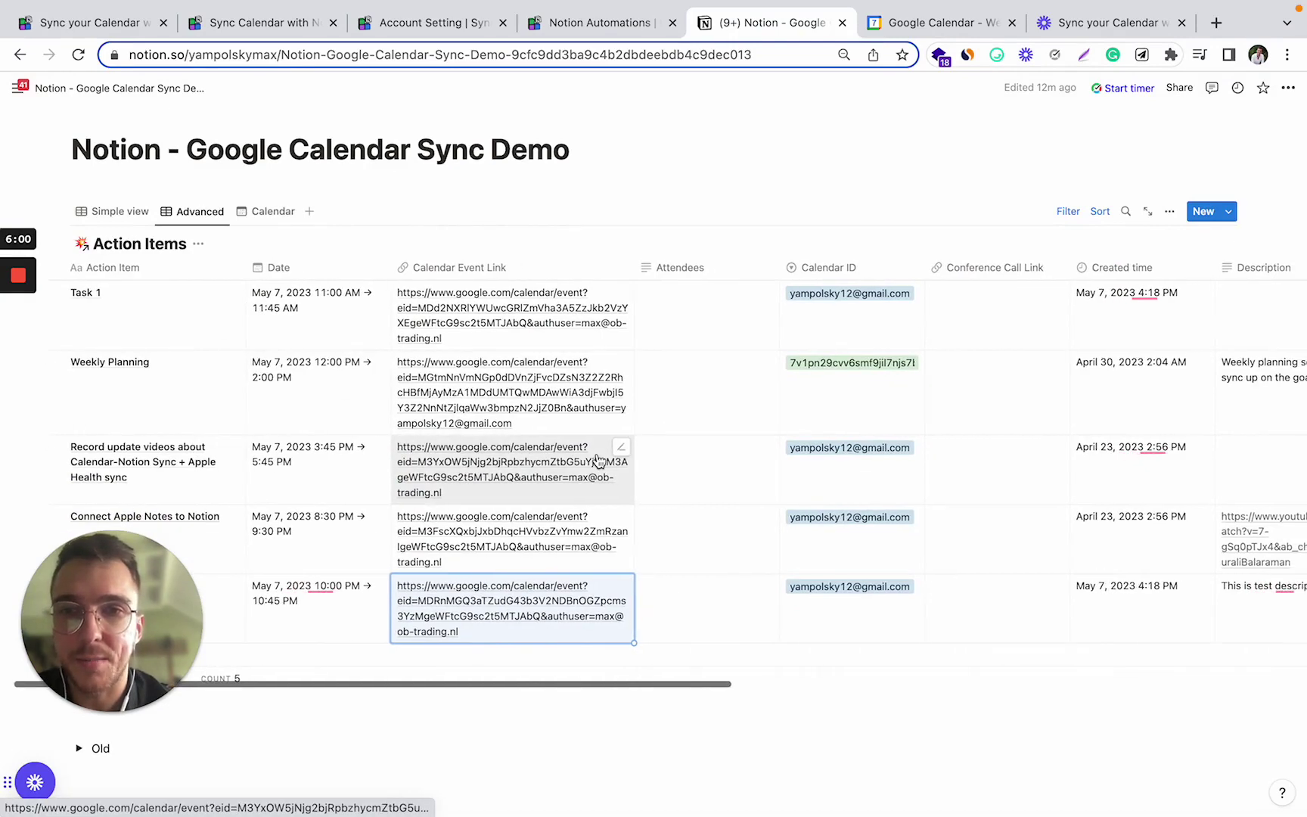
{"action": "scroll", "coordinate": [598, 457], "scroll_direction": "right", "scroll_amount": 2}
{"action": "scroll", "coordinate": [529, 424], "scroll_direction": "left", "scroll_amount": 2}
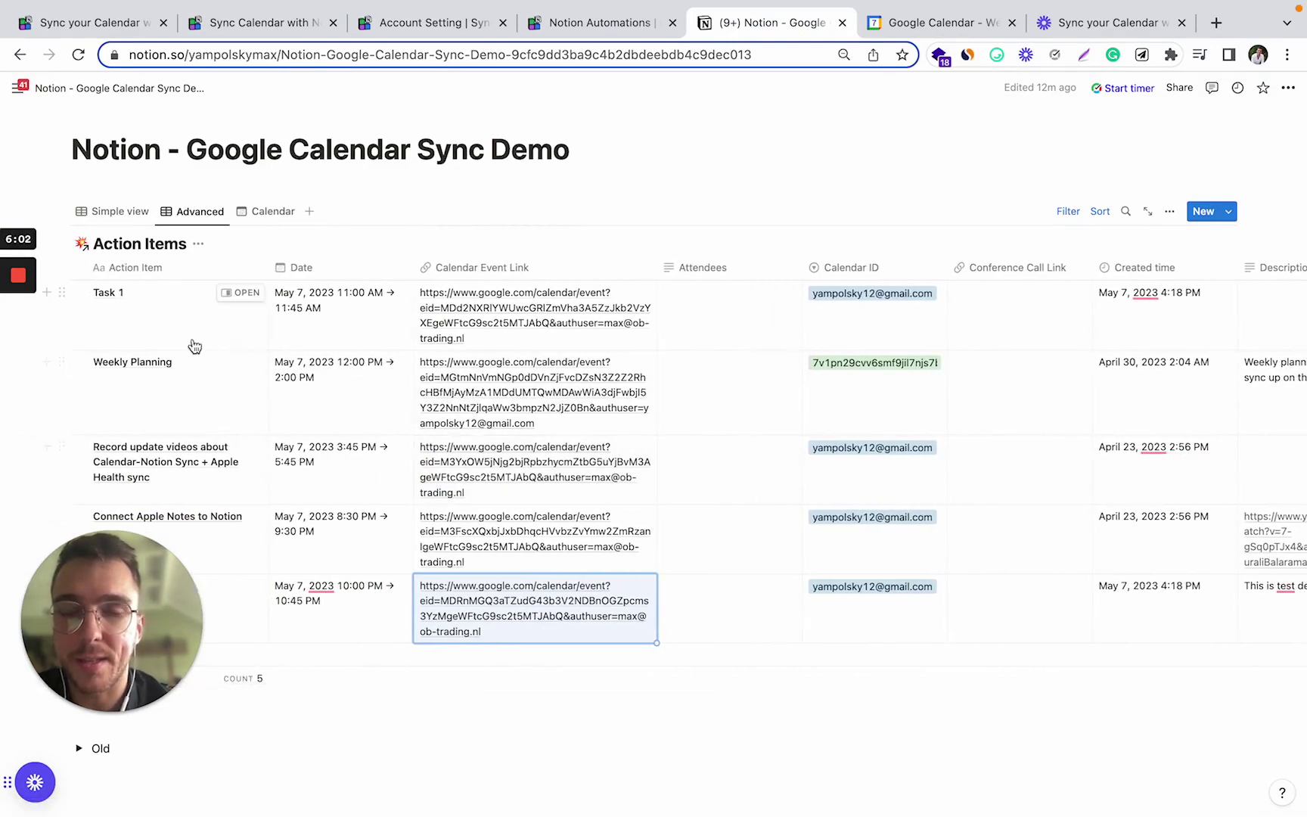
{"action": "scroll", "coordinate": [529, 390], "scroll_direction": "right", "scroll_amount": 2}
{"action": "scroll", "coordinate": [596, 394], "scroll_direction": "right", "scroll_amount": 5}
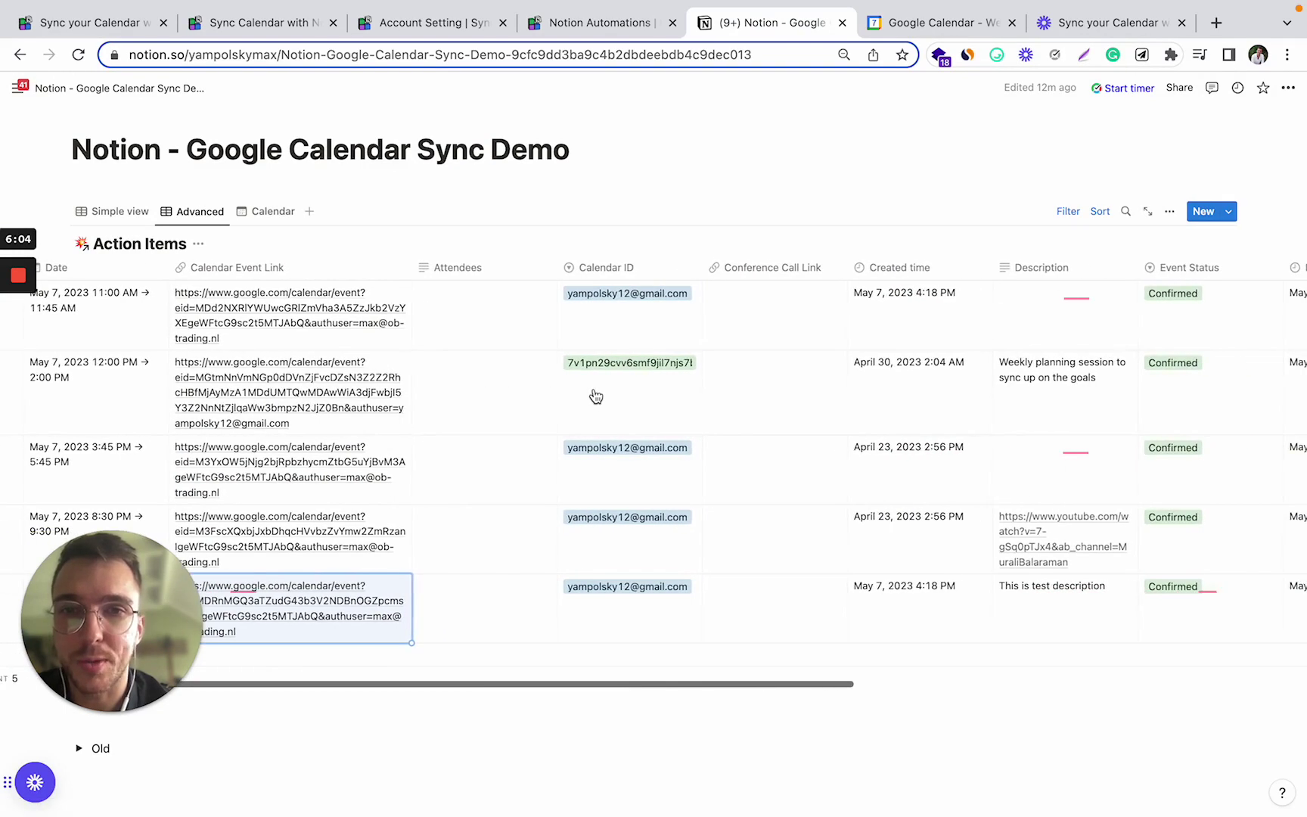
{"action": "scroll", "coordinate": [694, 427], "scroll_direction": "right", "scroll_amount": 4}
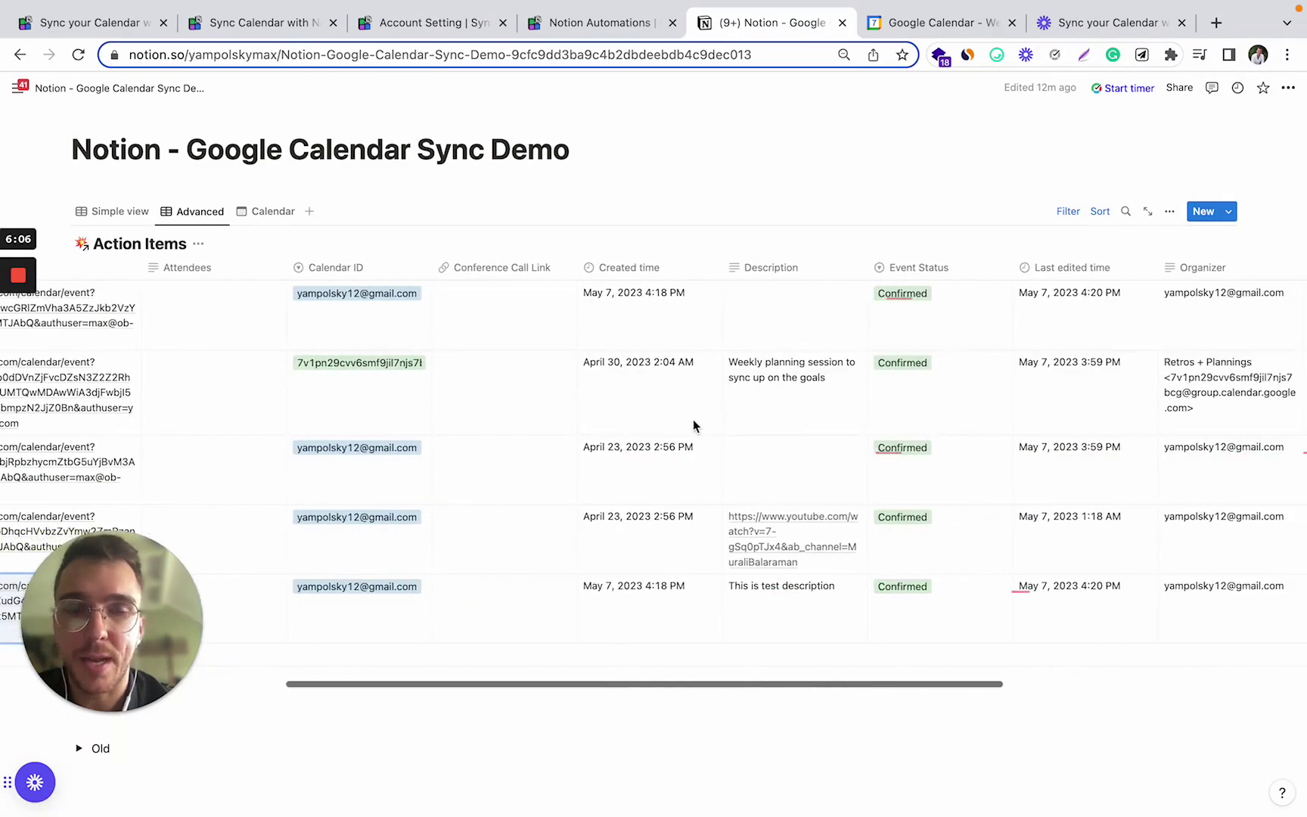
{"action": "scroll", "coordinate": [694, 427], "scroll_direction": "right", "scroll_amount": 1}
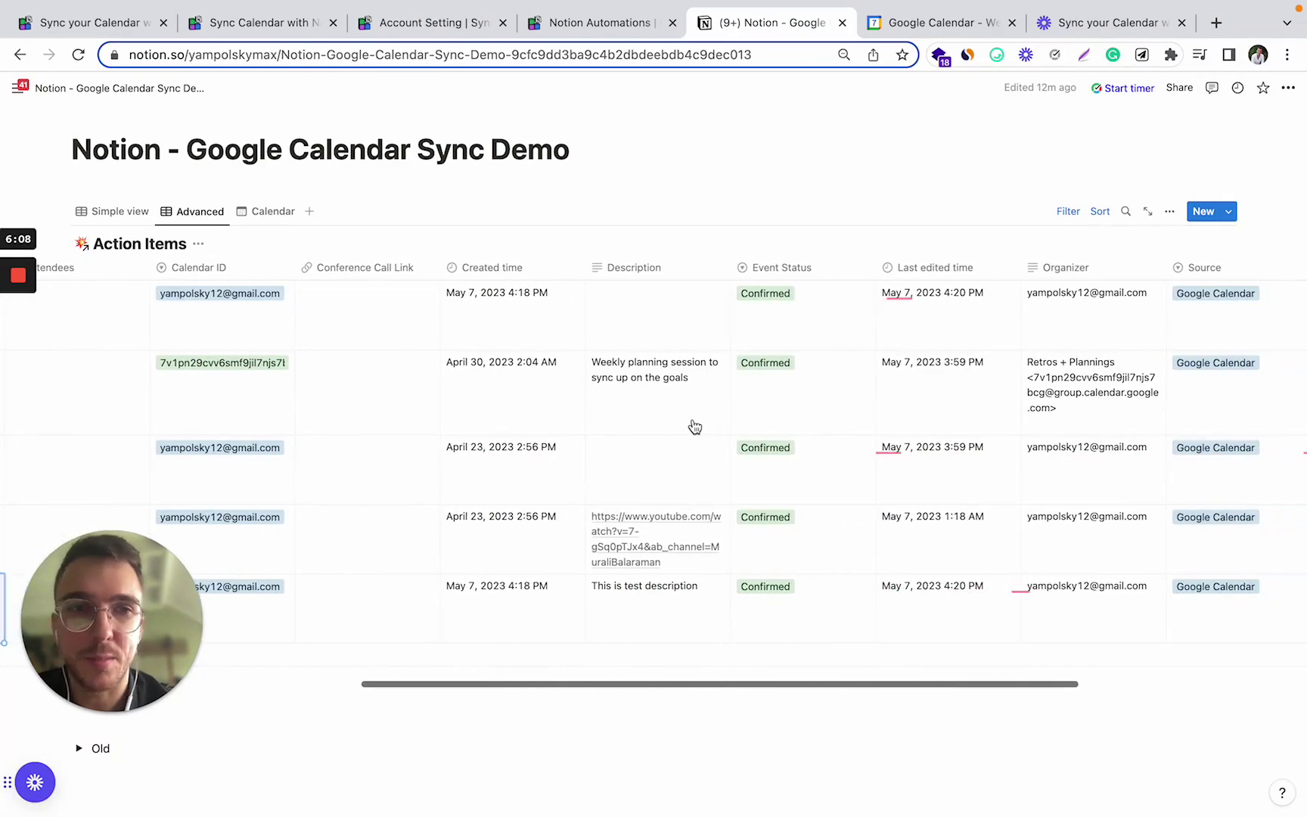
{"action": "scroll", "coordinate": [692, 425], "scroll_direction": "right", "scroll_amount": 2}
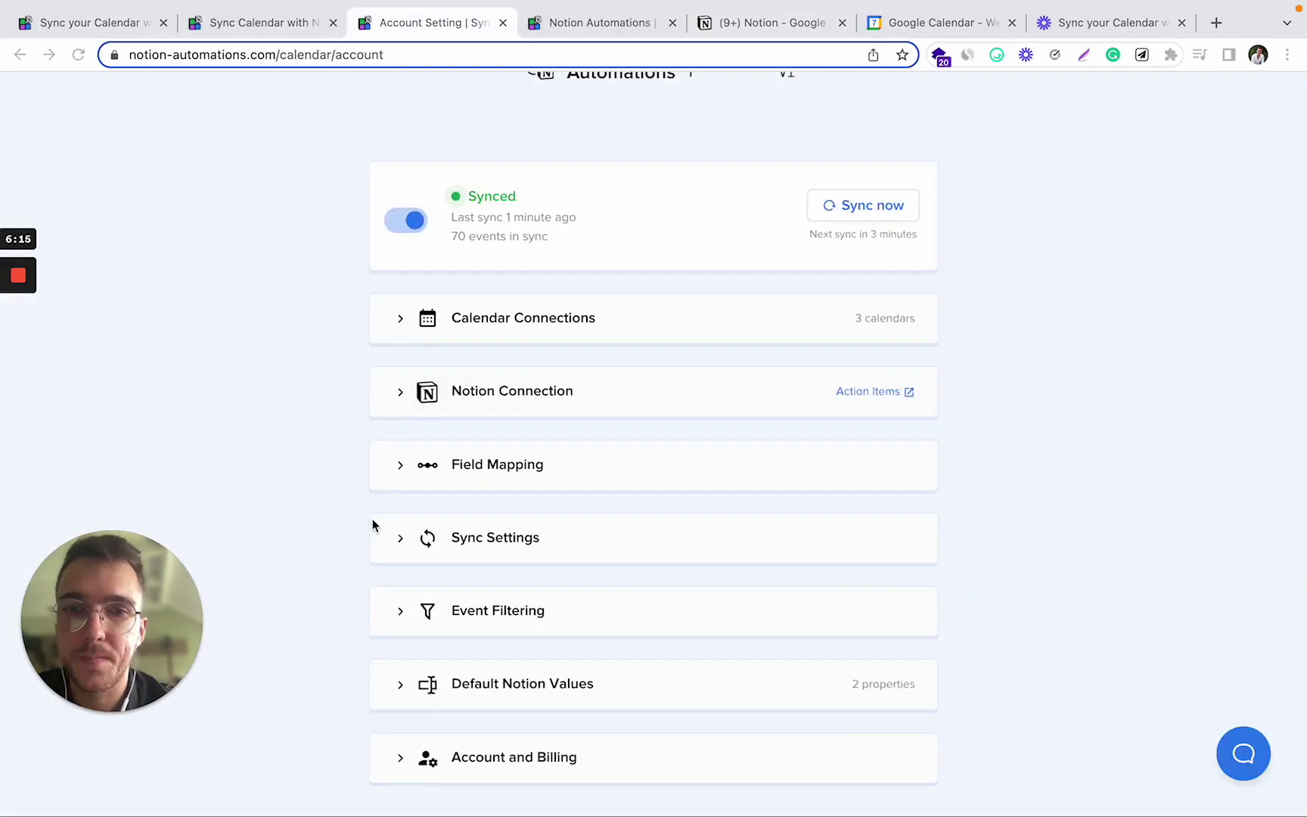
{"action": "scroll", "coordinate": [452, 473], "scroll_direction": "down", "scroll_amount": 2}
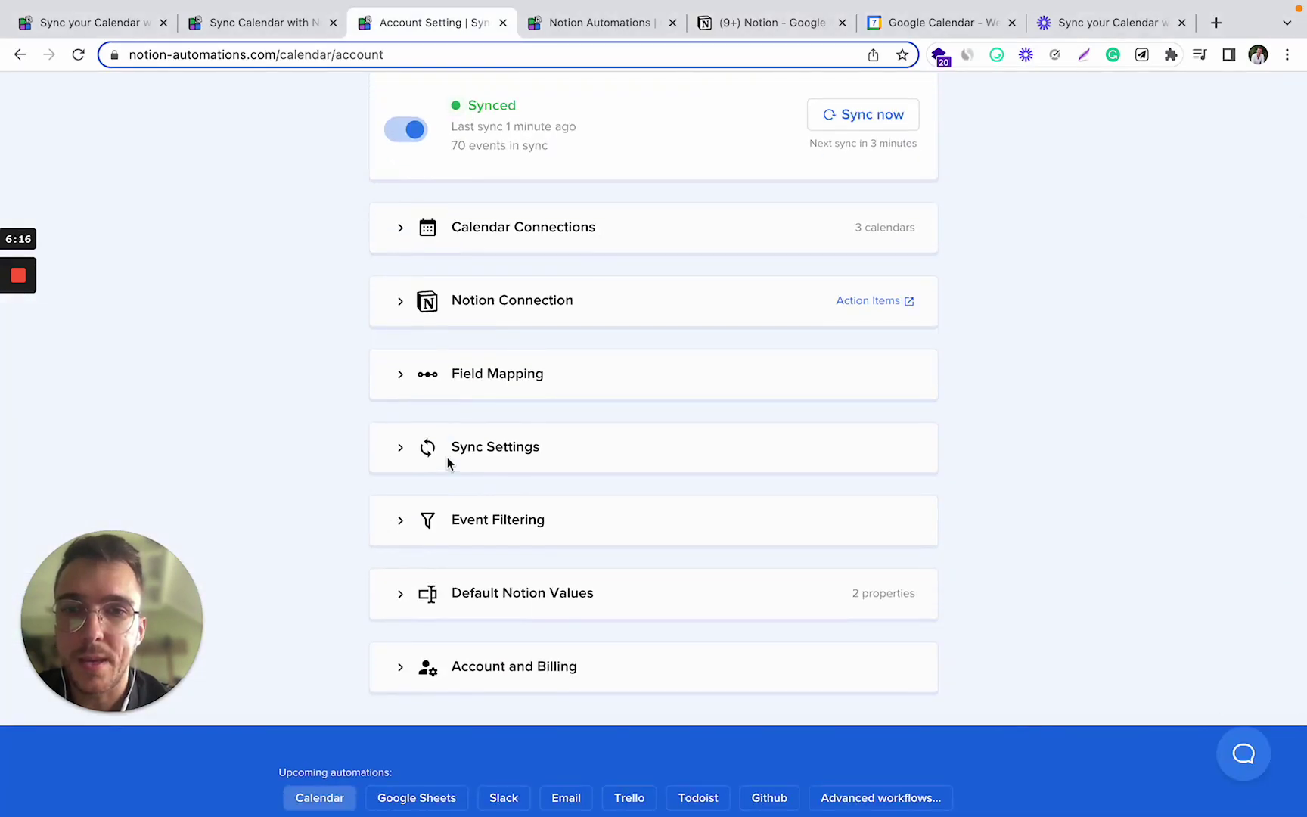
Expand the Sync Settings section and scroll through its first options
{"action": "left_click", "coordinate": [424, 450]}
{"action": "scroll", "coordinate": [351, 487], "scroll_direction": "down", "scroll_amount": 2}
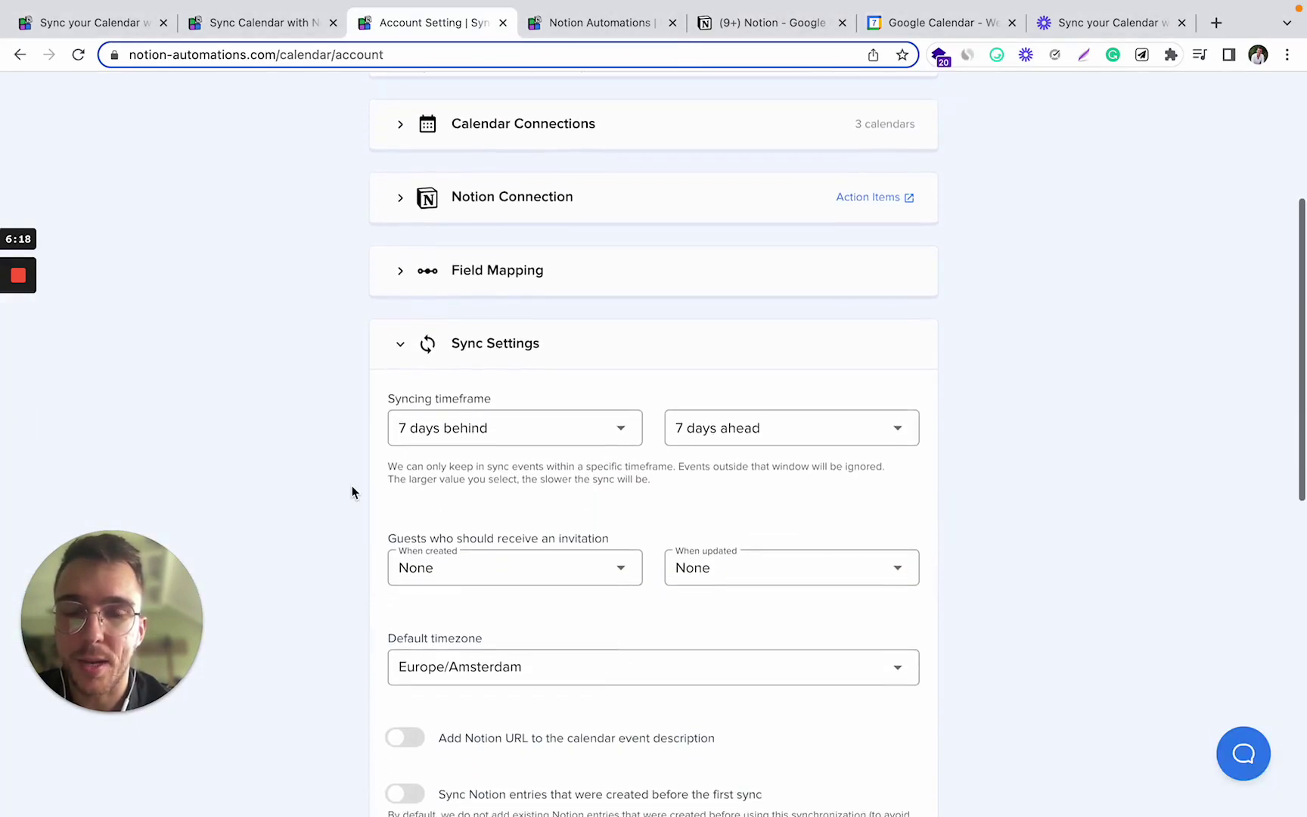
{"action": "scroll", "coordinate": [612, 460], "scroll_direction": "down", "scroll_amount": 1}
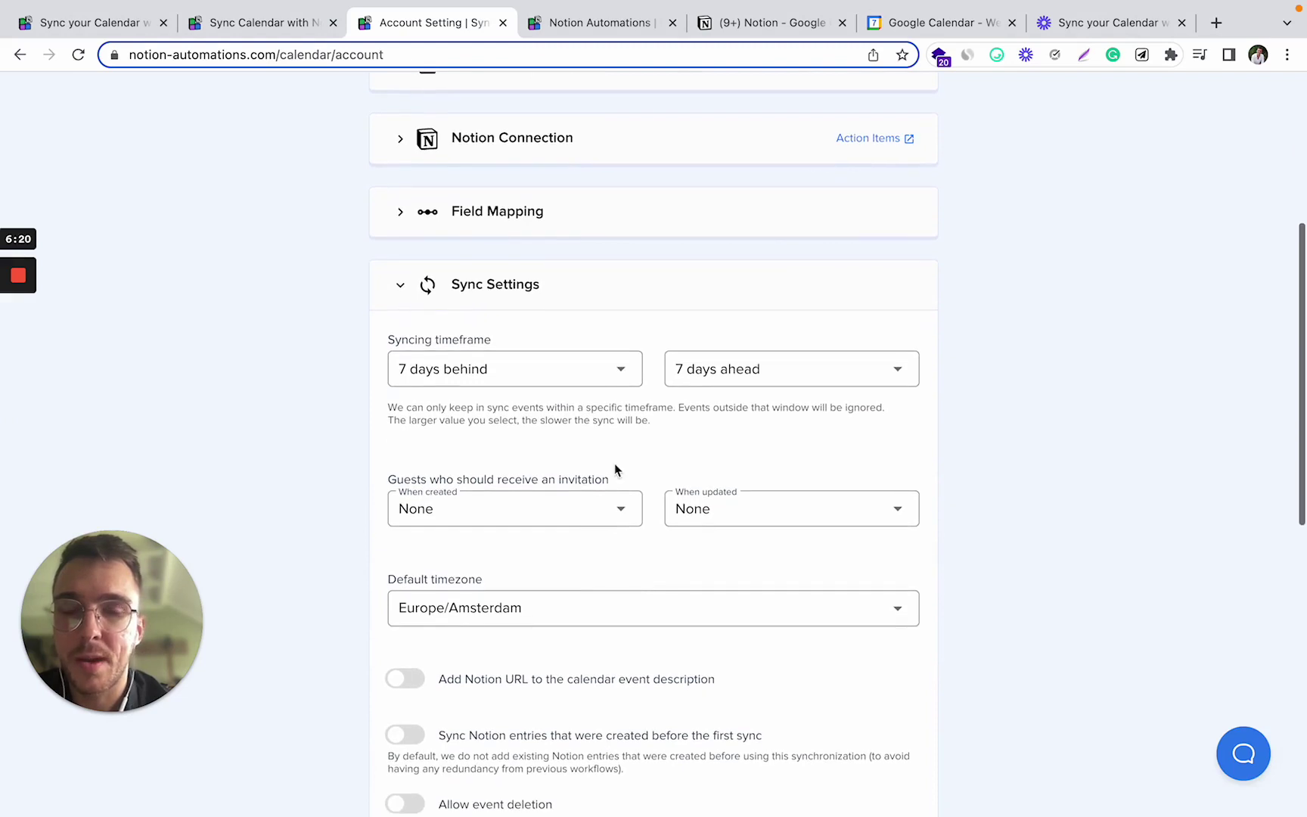
{"action": "scroll", "coordinate": [610, 418], "scroll_direction": "down", "scroll_amount": 1}
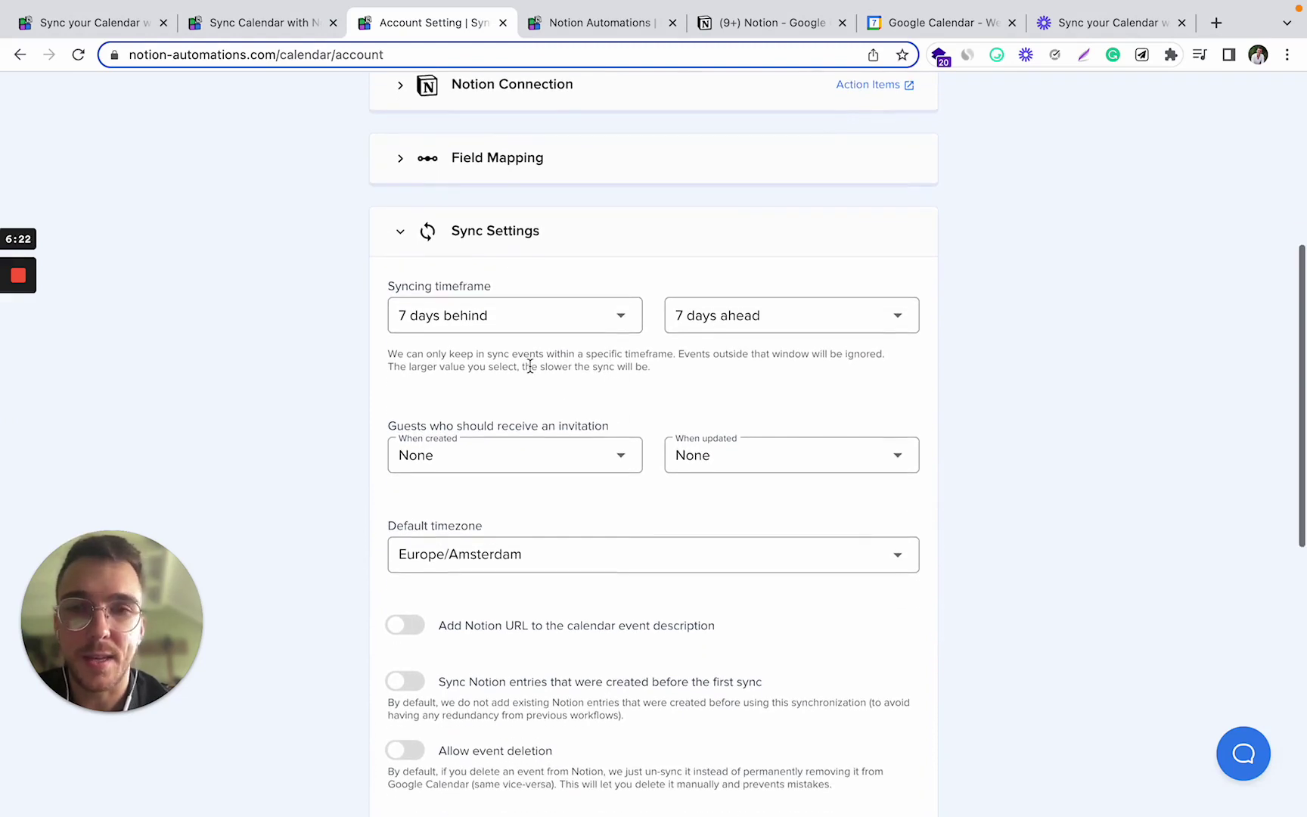
{"action": "scroll", "coordinate": [528, 387], "scroll_direction": "down", "scroll_amount": 1}
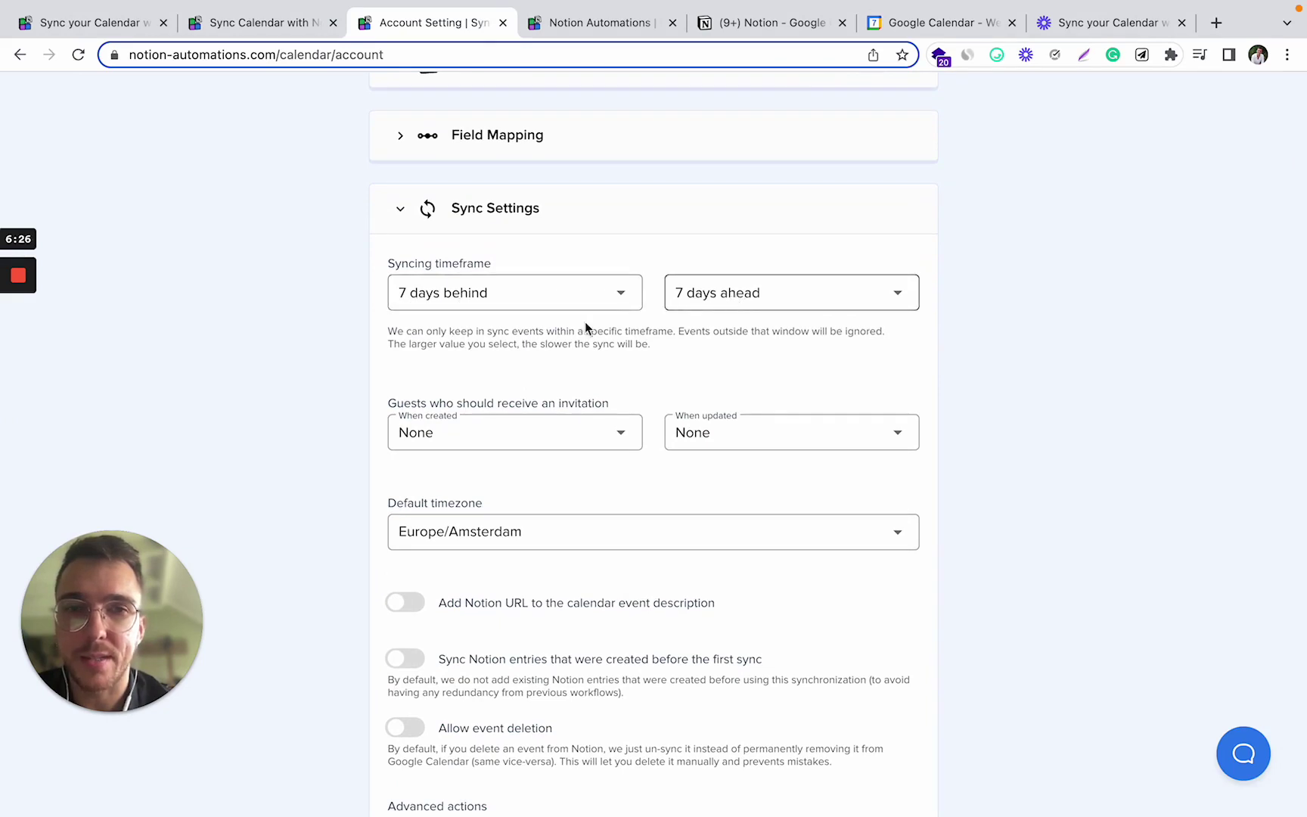
{"action": "scroll", "coordinate": [554, 338], "scroll_direction": "down", "scroll_amount": 1}
Check the sync range choices, keeping 7 days behind and 7 days ahead
{"action": "left_click", "coordinate": [577, 259]}
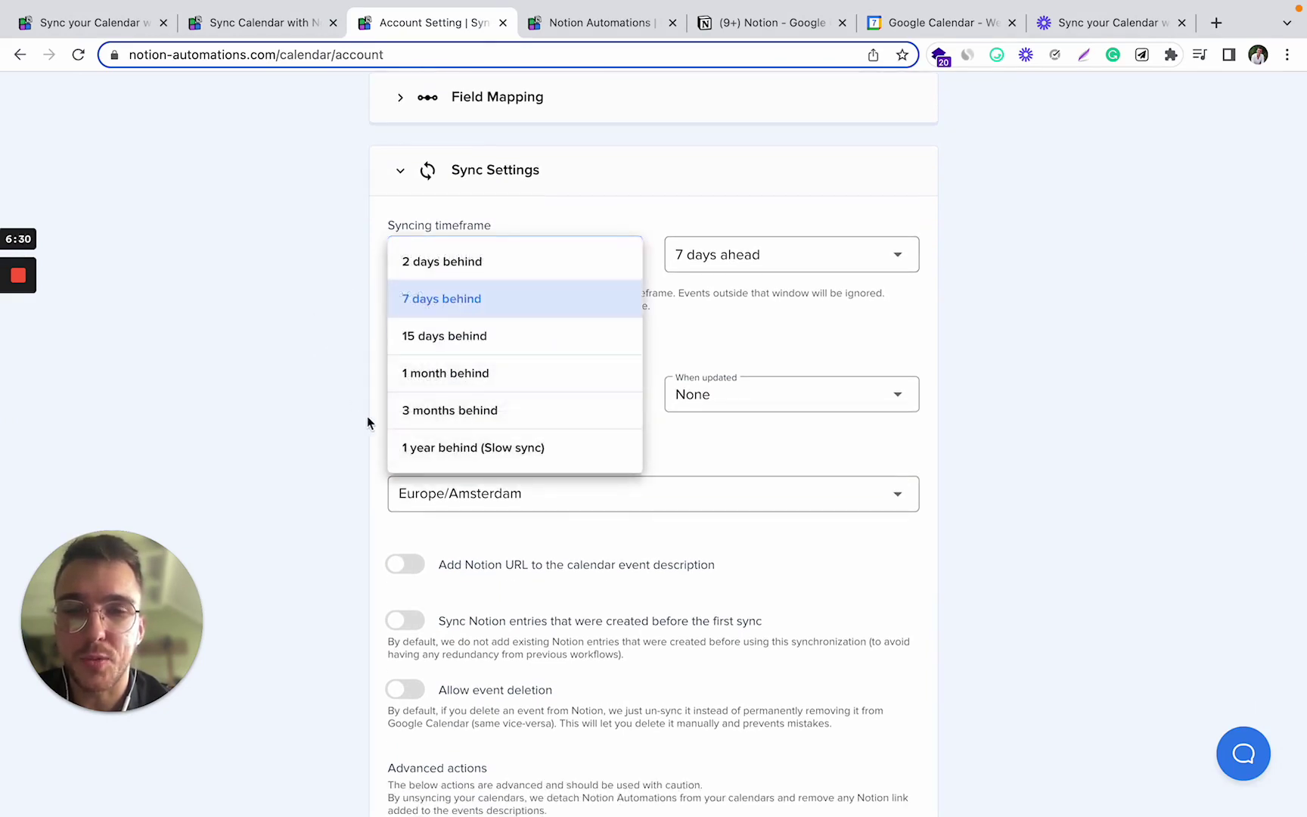
{"action": "left_click", "coordinate": [792, 341]}
{"action": "left_click", "coordinate": [802, 257]}
{"action": "left_click", "coordinate": [1012, 313]}
Review the Notion URL, older-entries and event-deletion toggles and Advanced actions, leaving all off
{"action": "scroll", "coordinate": [260, 316], "scroll_direction": "down", "scroll_amount": 2}
{"action": "scroll", "coordinate": [499, 379], "scroll_direction": "down", "scroll_amount": 1}
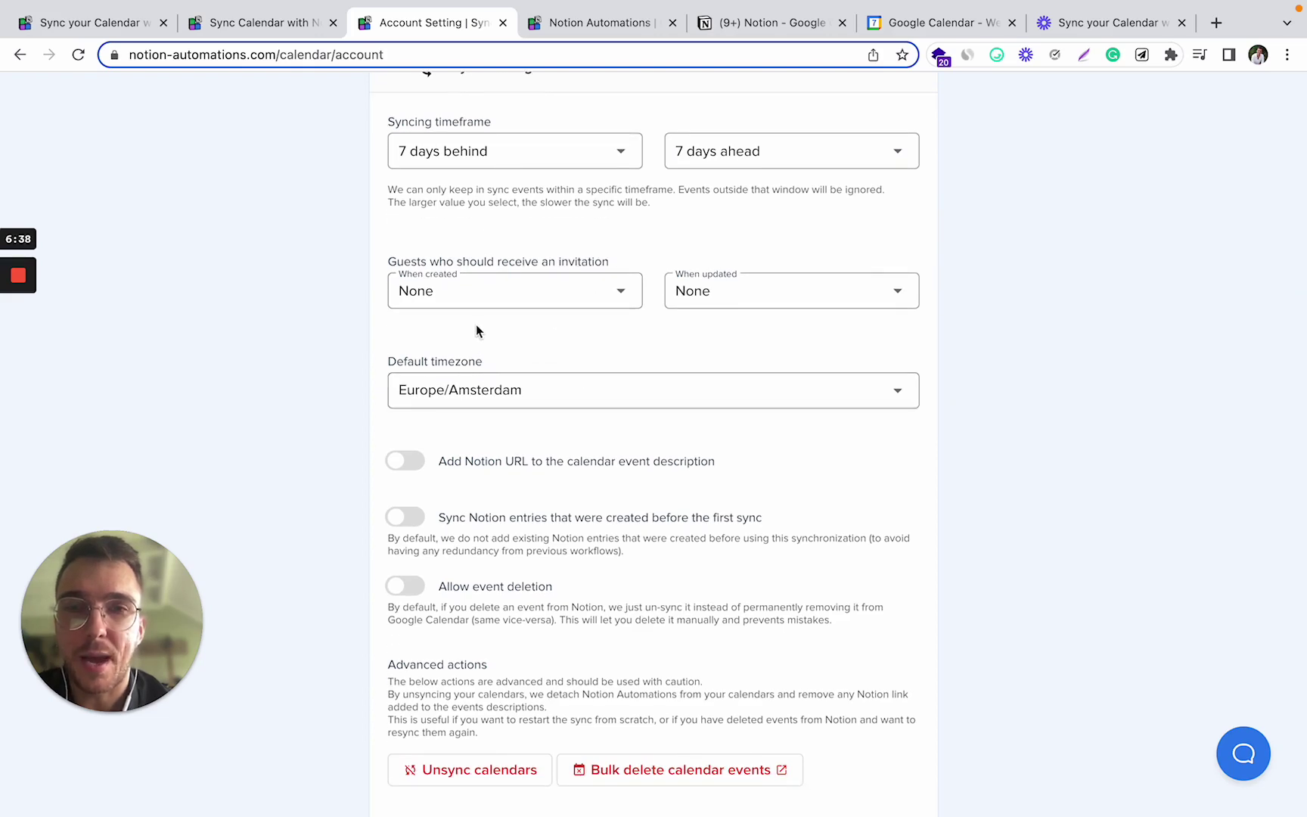
{"action": "scroll", "coordinate": [311, 339], "scroll_direction": "down", "scroll_amount": 1}
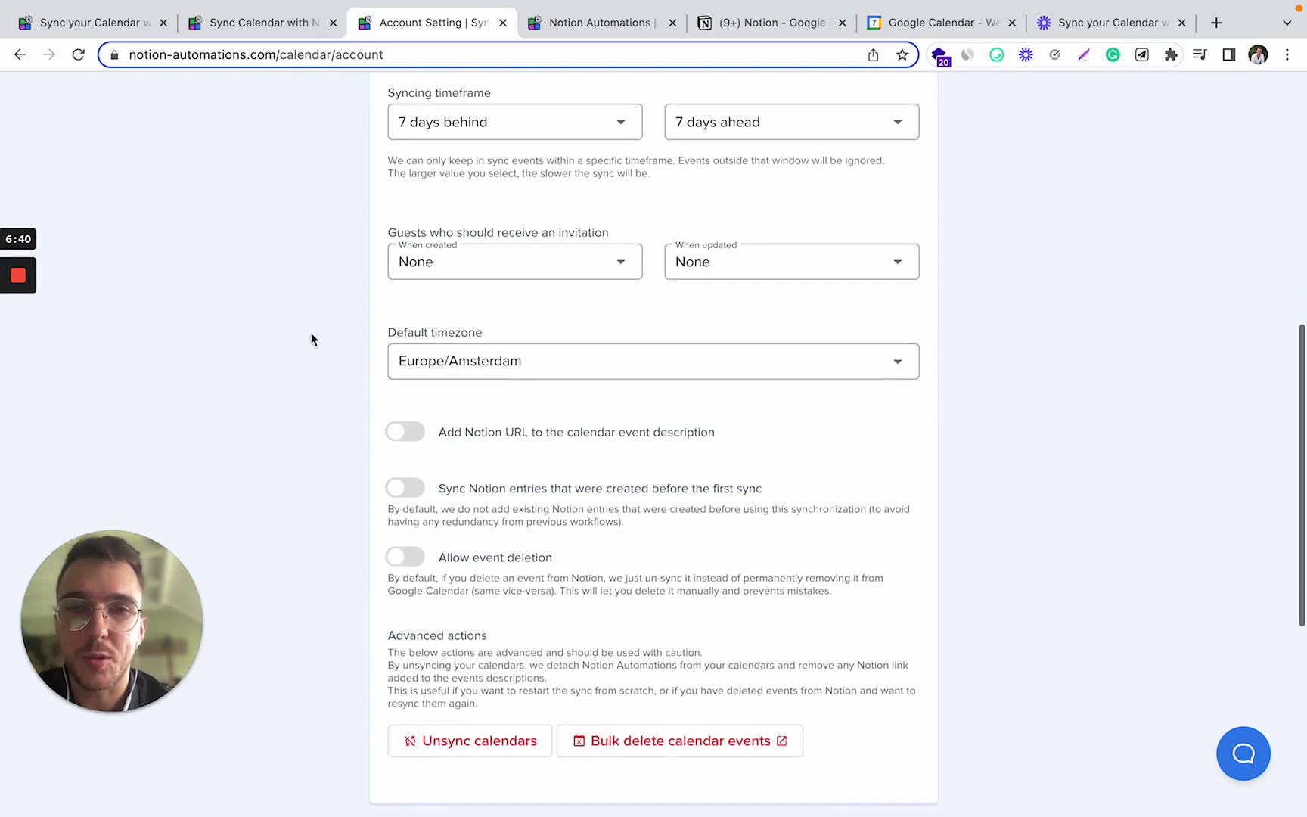
{"action": "scroll", "coordinate": [288, 357], "scroll_direction": "down", "scroll_amount": 1}
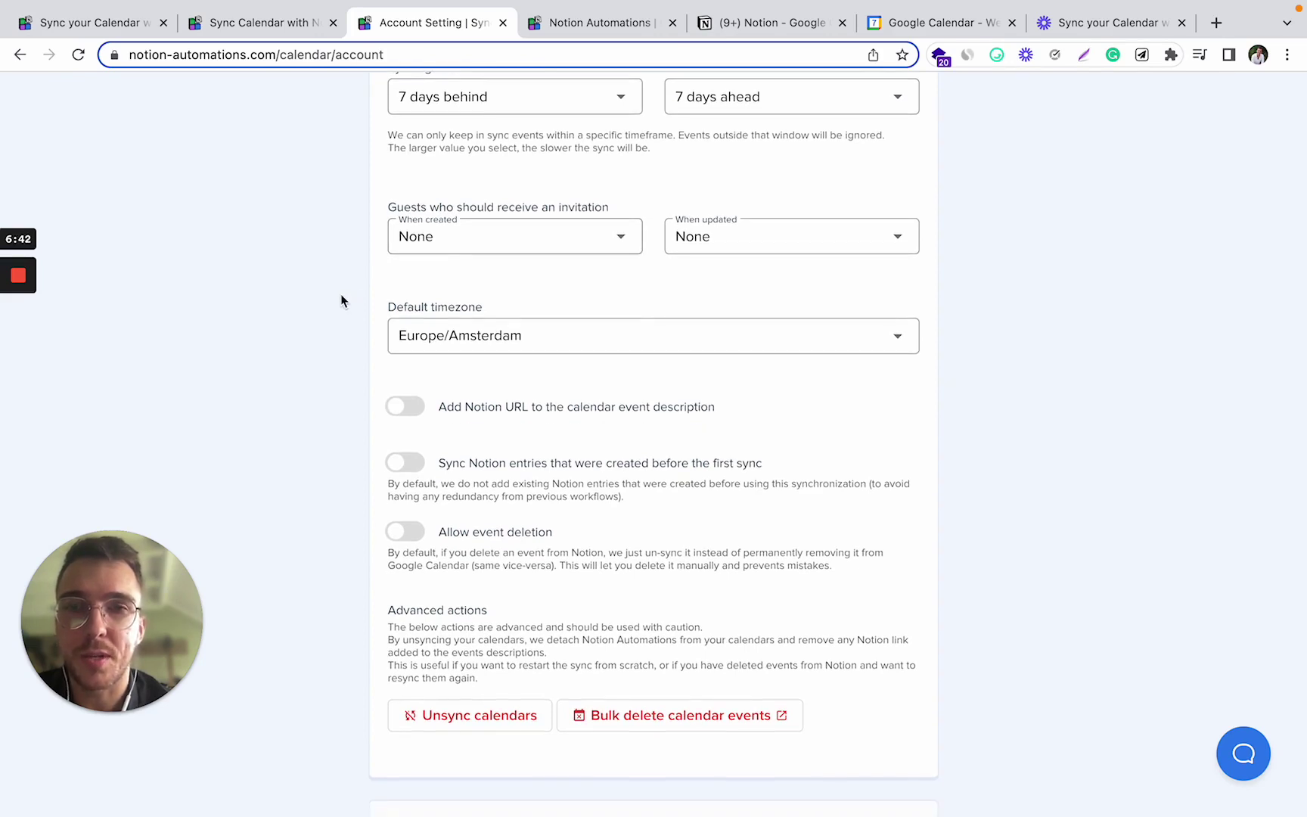
{"action": "scroll", "coordinate": [340, 294], "scroll_direction": "down", "scroll_amount": 1}
{"action": "scroll", "coordinate": [333, 278], "scroll_direction": "down", "scroll_amount": 1}
{"action": "scroll", "coordinate": [335, 279], "scroll_direction": "down", "scroll_amount": 1}
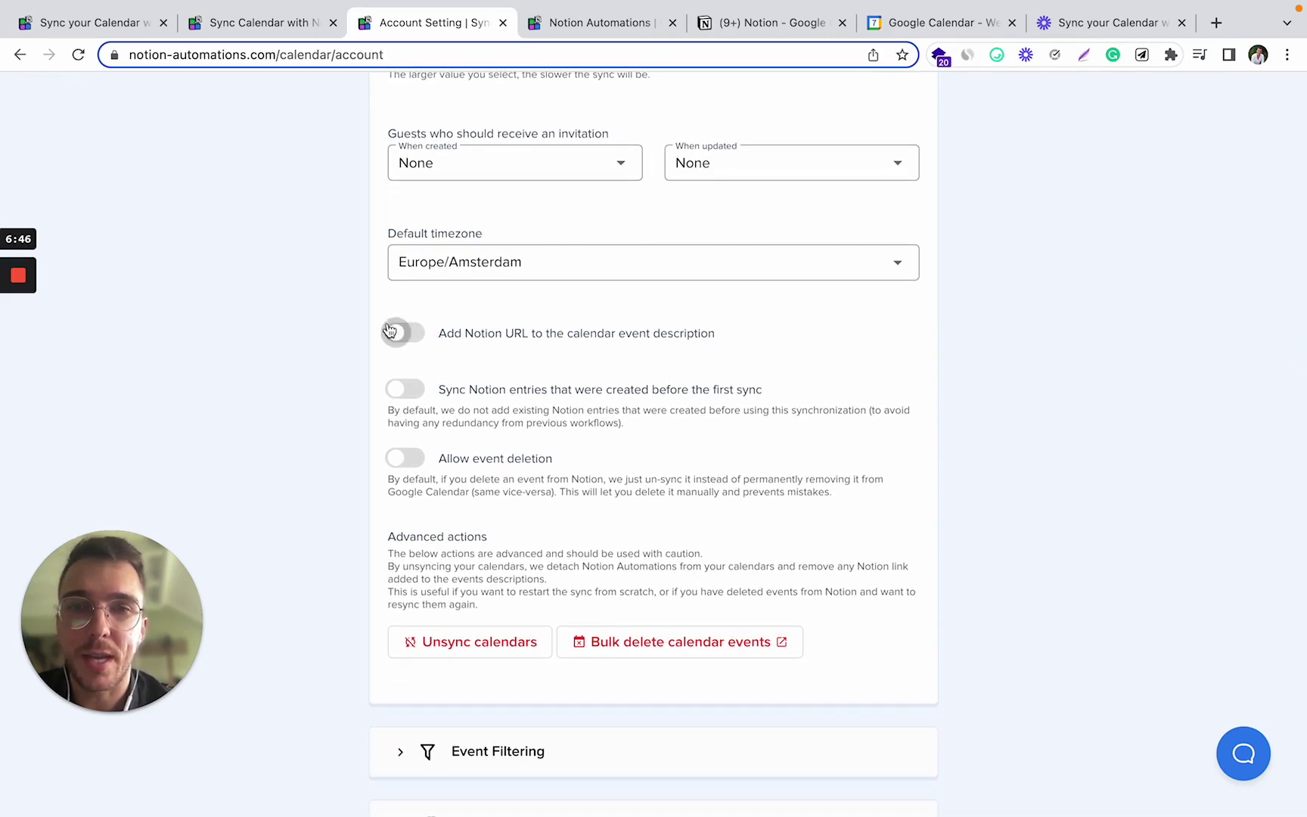
{"action": "scroll", "coordinate": [392, 349], "scroll_direction": "down", "scroll_amount": 1}
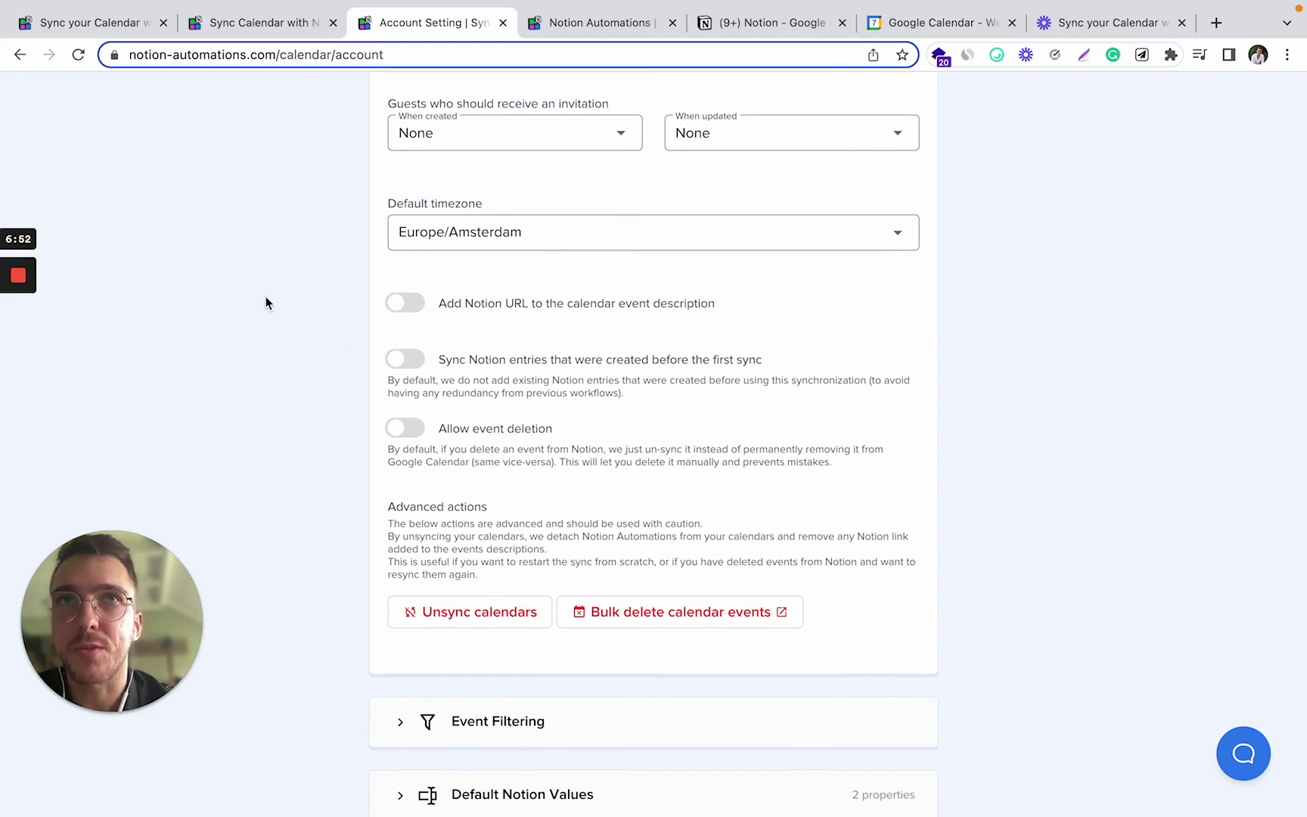
{"action": "scroll", "coordinate": [265, 302], "scroll_direction": "down", "scroll_amount": 1}
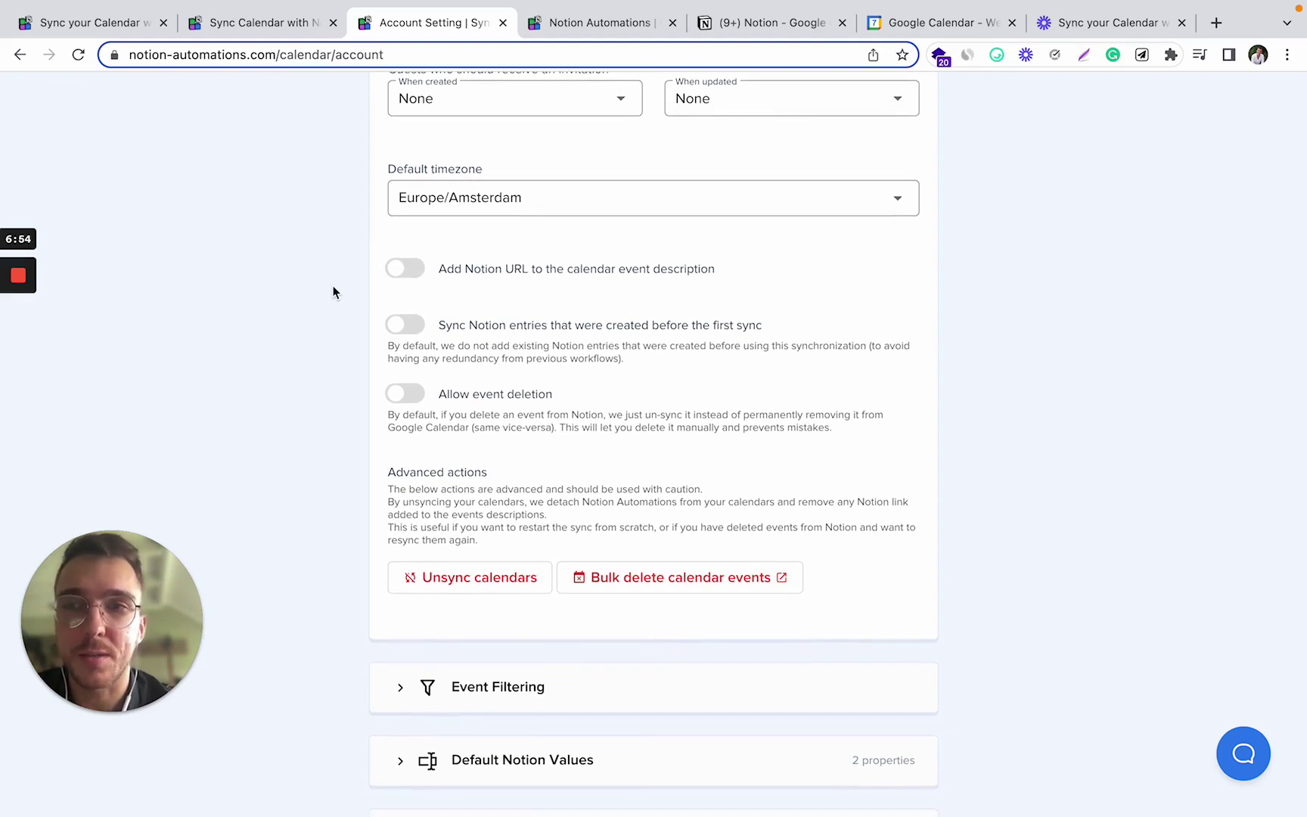
{"action": "scroll", "coordinate": [333, 291], "scroll_direction": "down", "scroll_amount": 1}
{"action": "scroll", "coordinate": [333, 292], "scroll_direction": "down", "scroll_amount": 1}
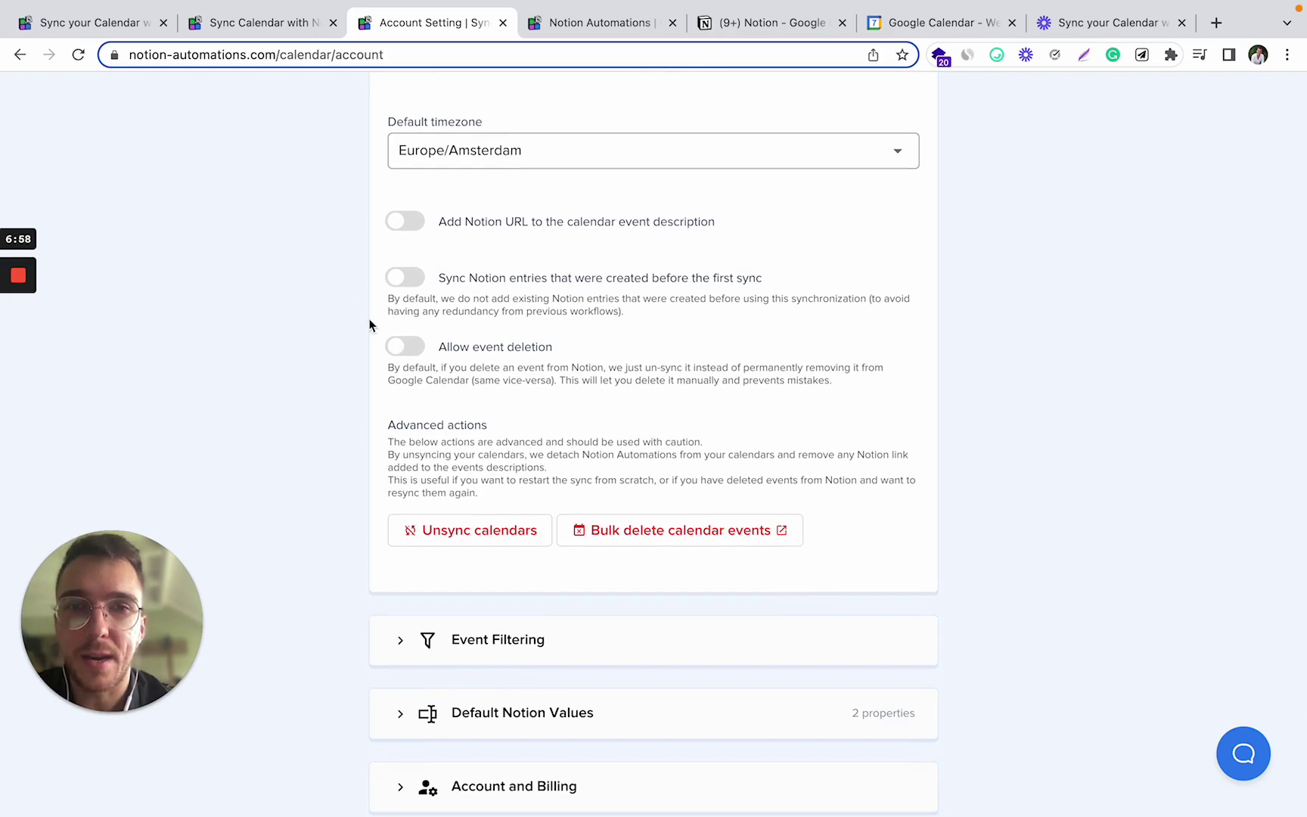
{"action": "scroll", "coordinate": [383, 334], "scroll_direction": "down", "scroll_amount": 1}
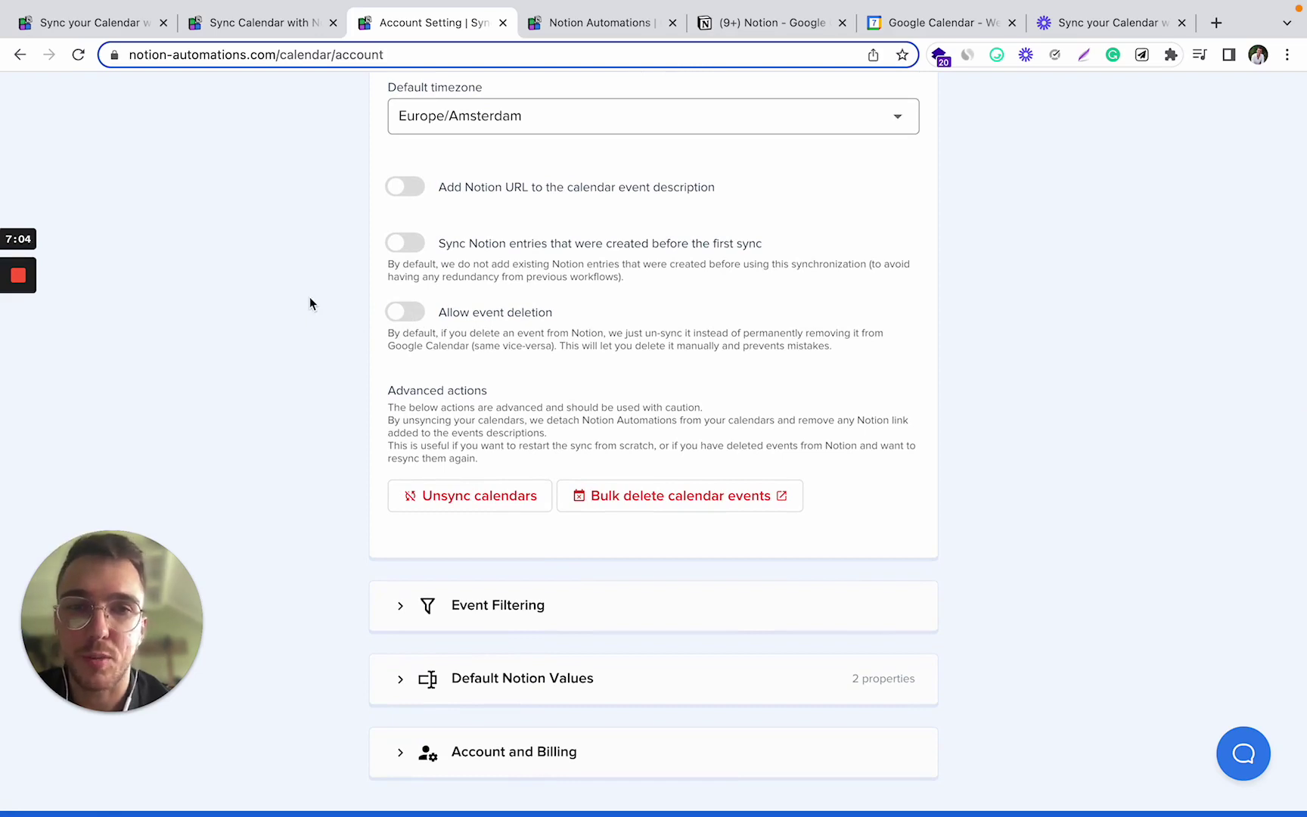
{"action": "scroll", "coordinate": [309, 297], "scroll_direction": "down", "scroll_amount": 1}
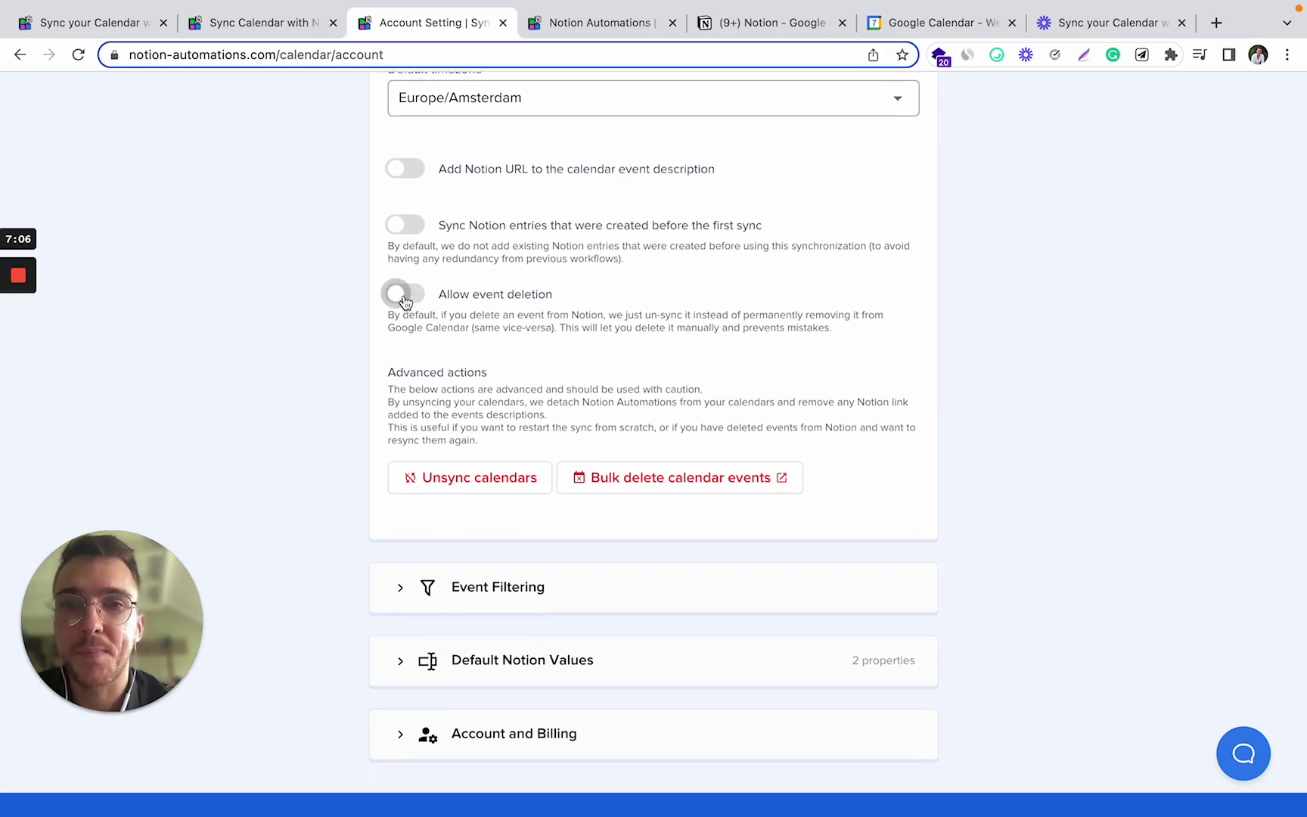
Compare the calendar week's synced events against the Notion Action Items database
{"action": "left_click", "coordinate": [910, 29]}
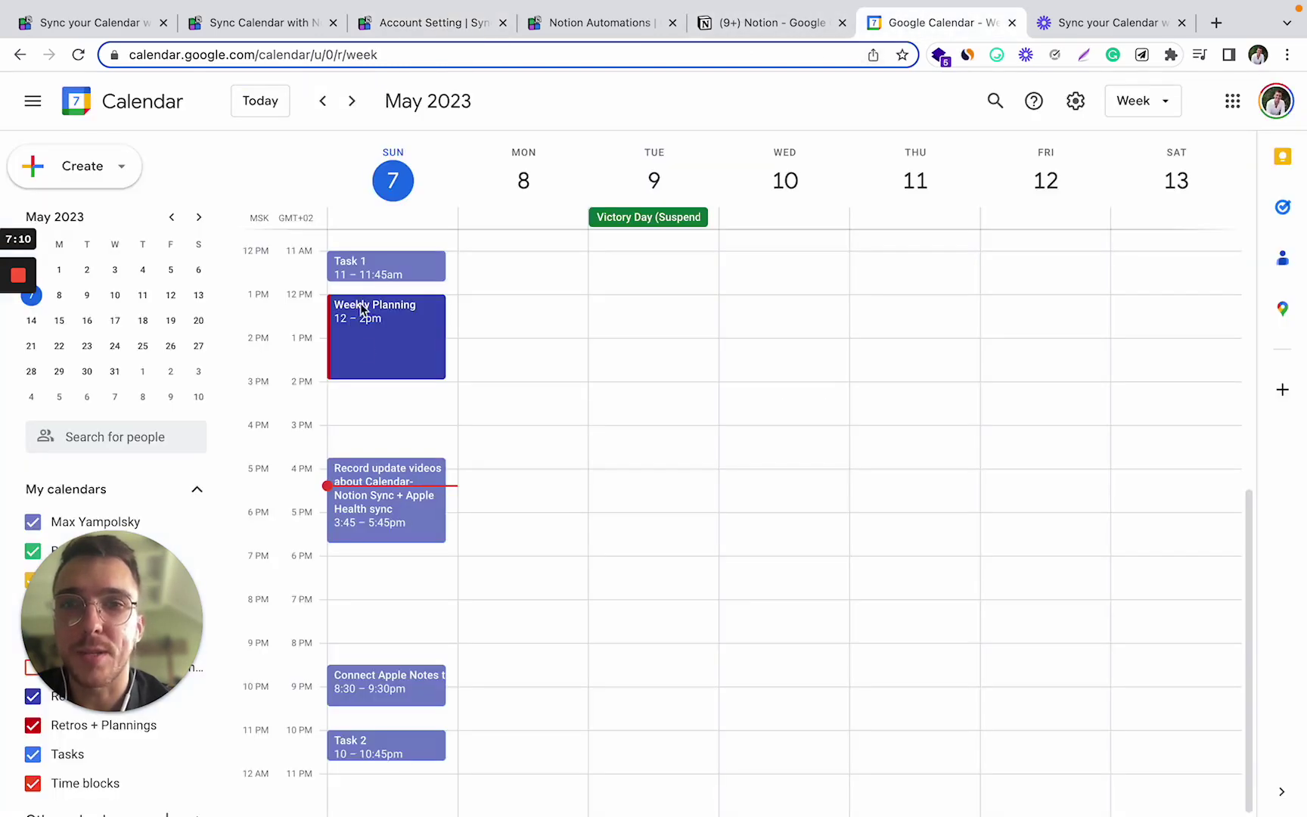
{"action": "left_click", "coordinate": [768, 25]}
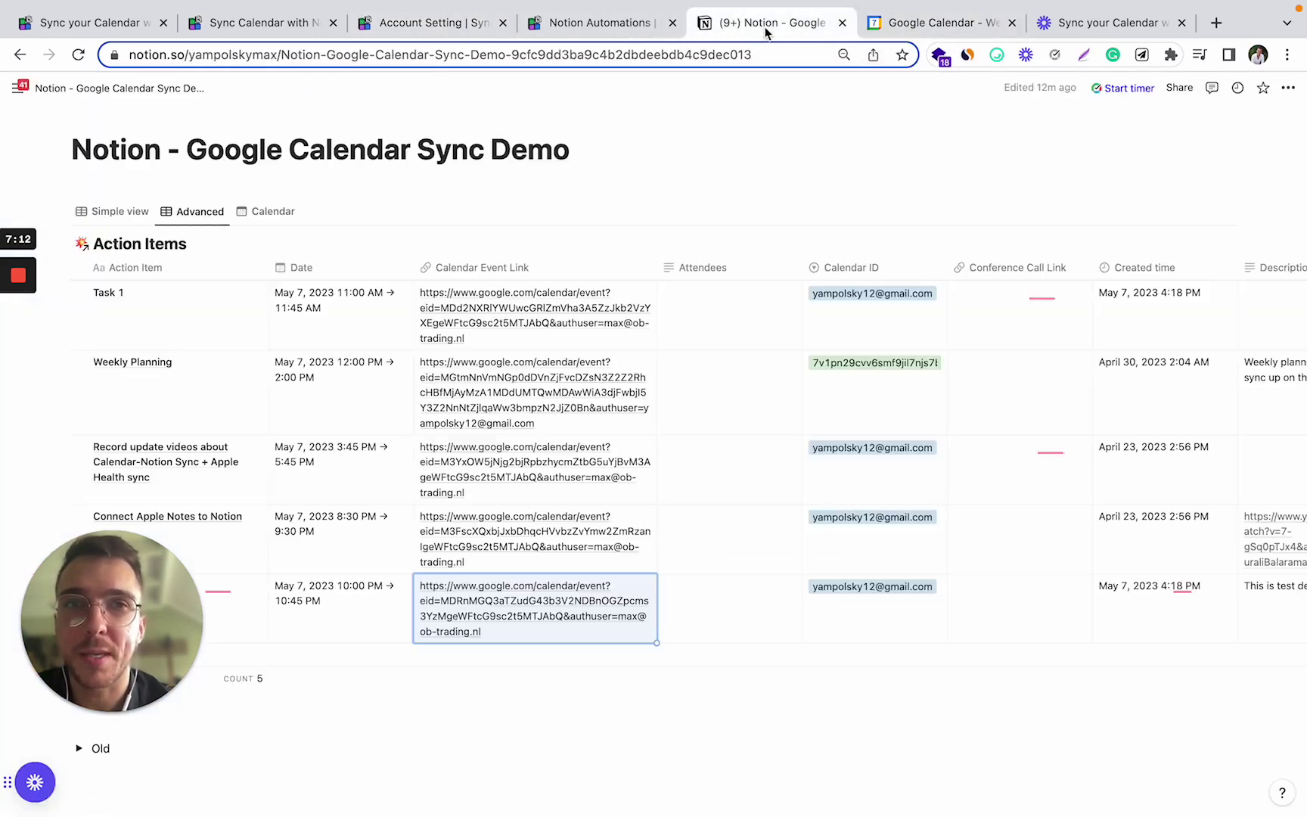
{"action": "left_click", "coordinate": [934, 24]}
{"action": "left_click", "coordinate": [739, 28]}
{"action": "left_click", "coordinate": [918, 29]}
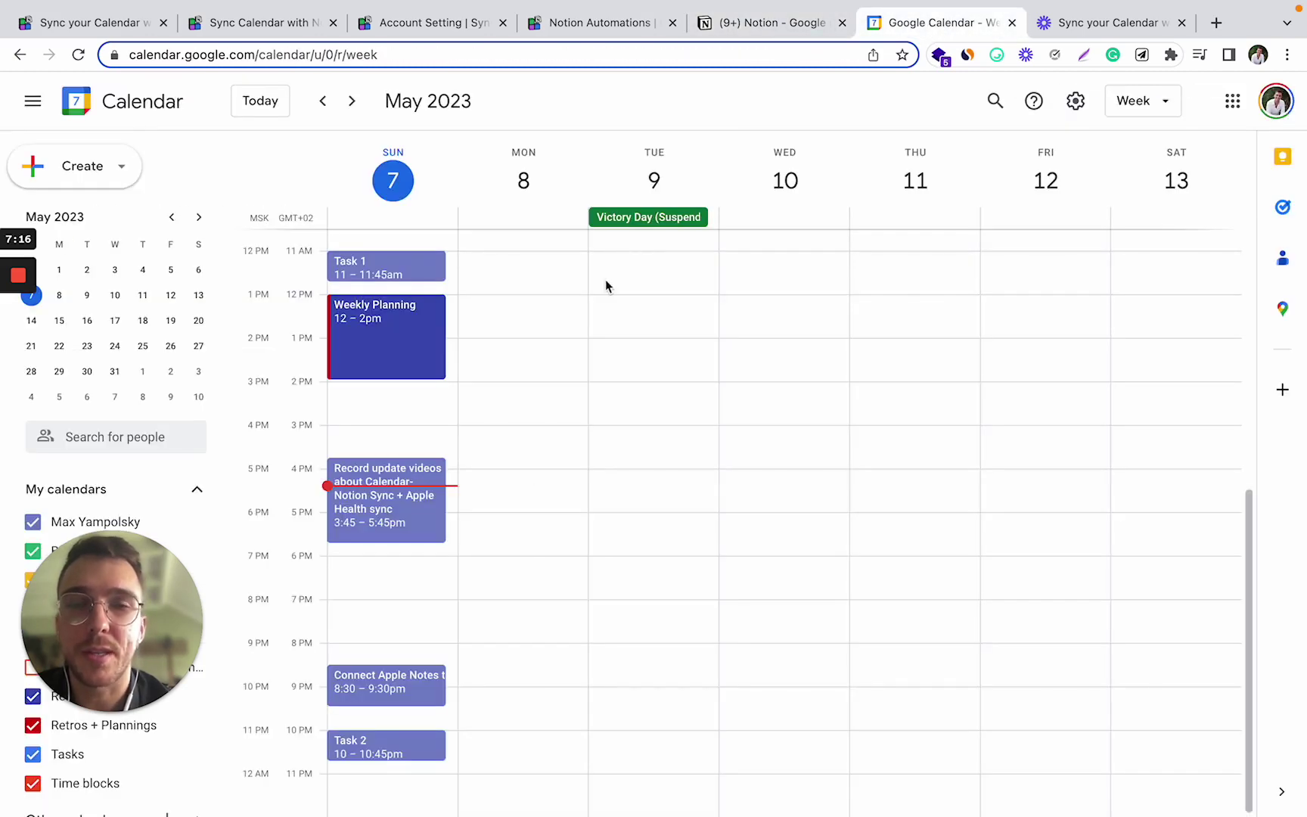
Return to the sync account settings and scroll to the Event Filtering section
{"action": "left_click", "coordinate": [279, 28]}
{"action": "left_click", "coordinate": [436, 27]}
{"action": "scroll", "coordinate": [316, 402], "scroll_direction": "down", "scroll_amount": 2}
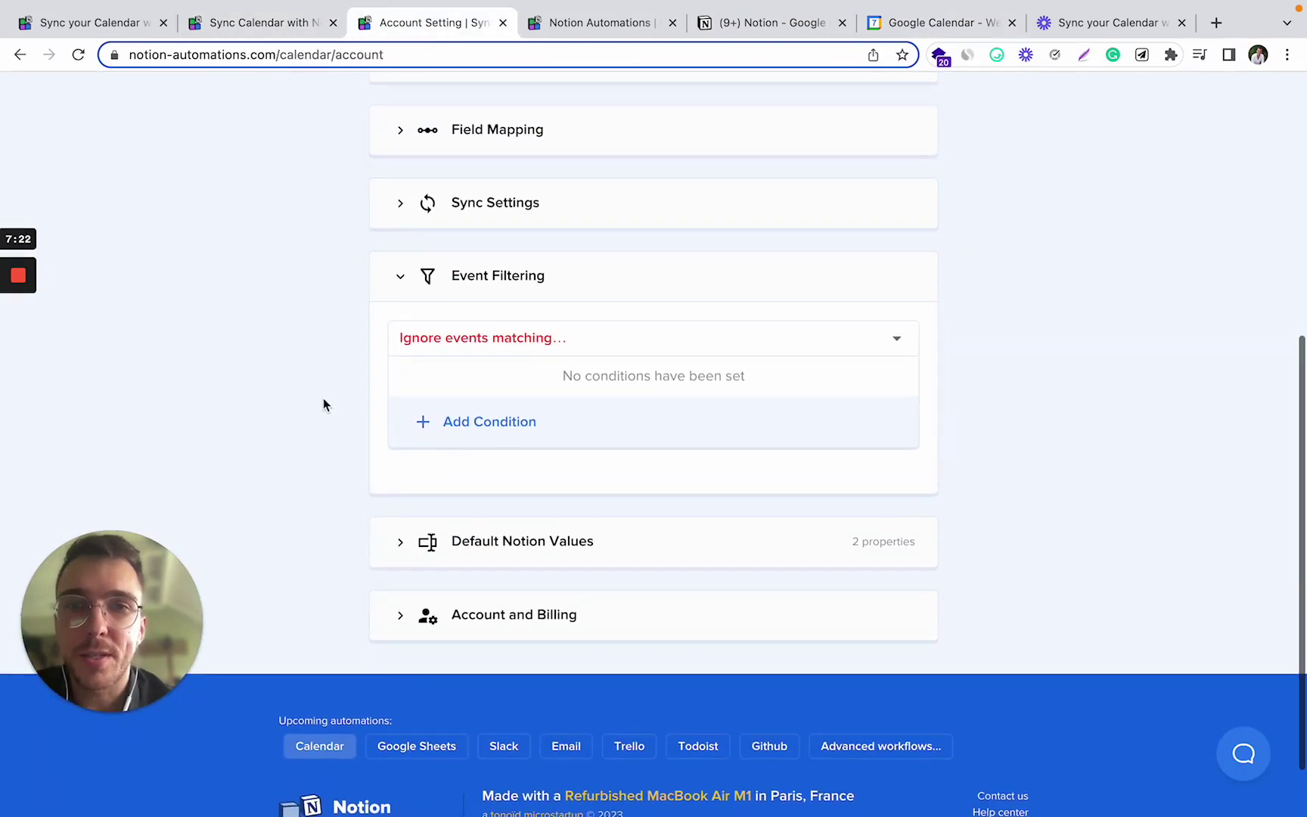
{"action": "scroll", "coordinate": [323, 405], "scroll_direction": "up", "scroll_amount": 1}
{"action": "left_click", "coordinate": [501, 444]}
{"action": "scroll", "coordinate": [484, 527], "scroll_direction": "down", "scroll_amount": 1}
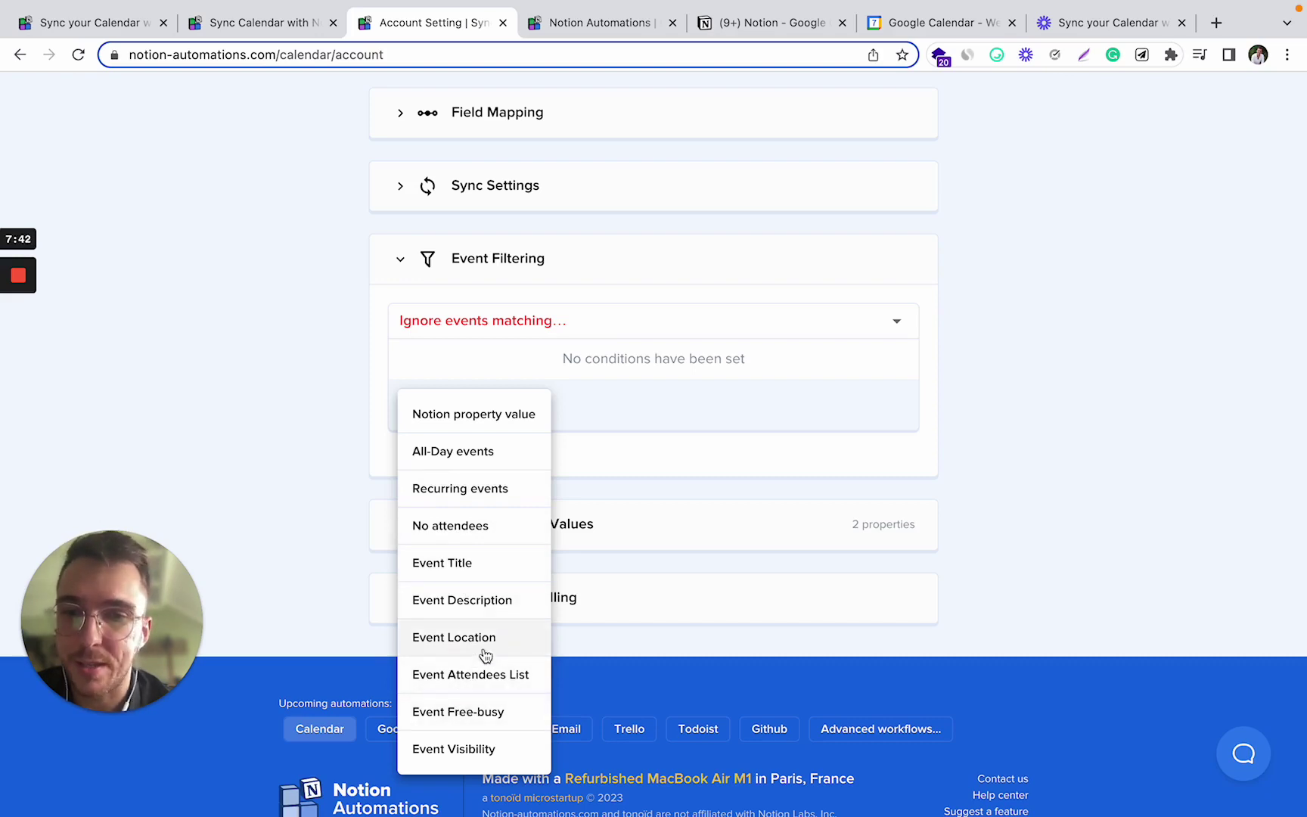
{"action": "left_click", "coordinate": [286, 413]}
{"action": "left_click", "coordinate": [400, 258]}
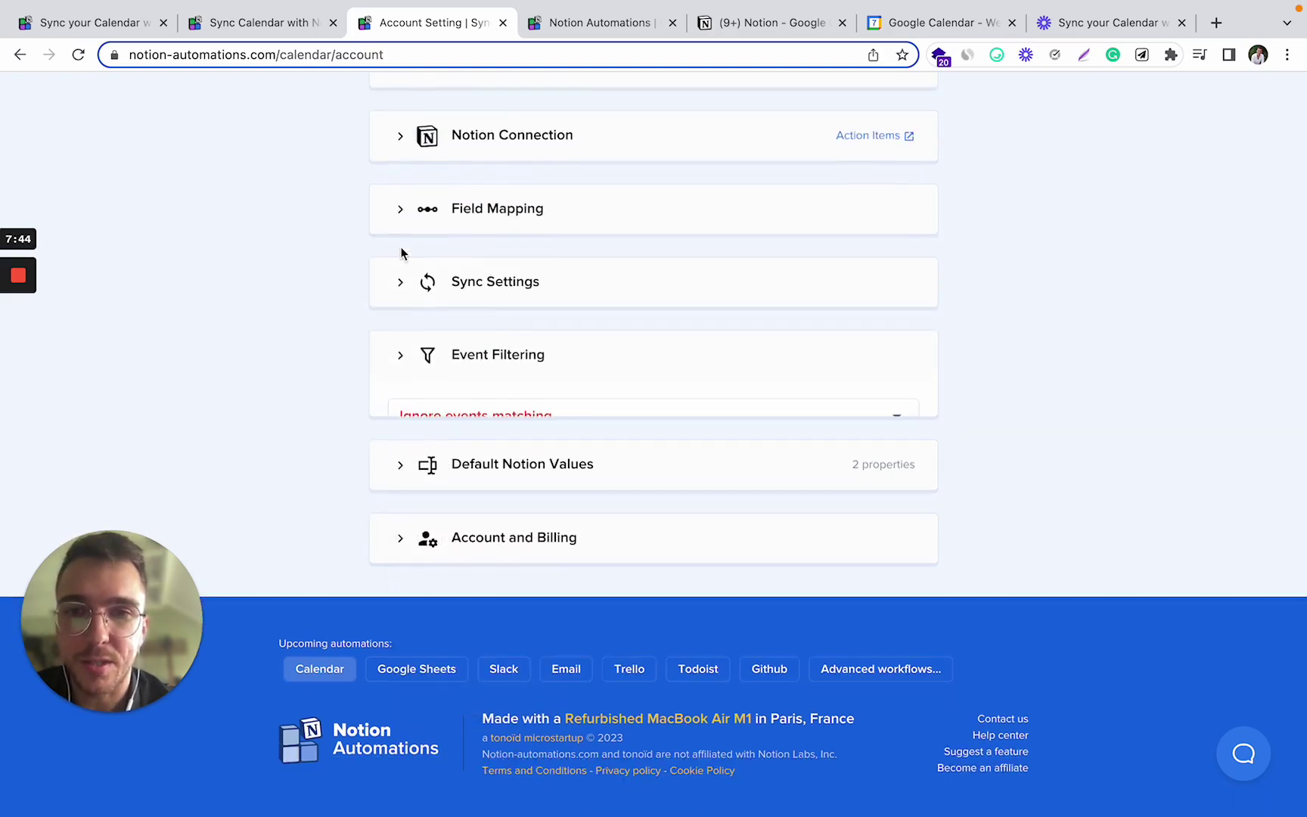
Show the Default Notion Values: Status Active and (Obsolete) Priority Scheduled
{"action": "left_click", "coordinate": [401, 466]}
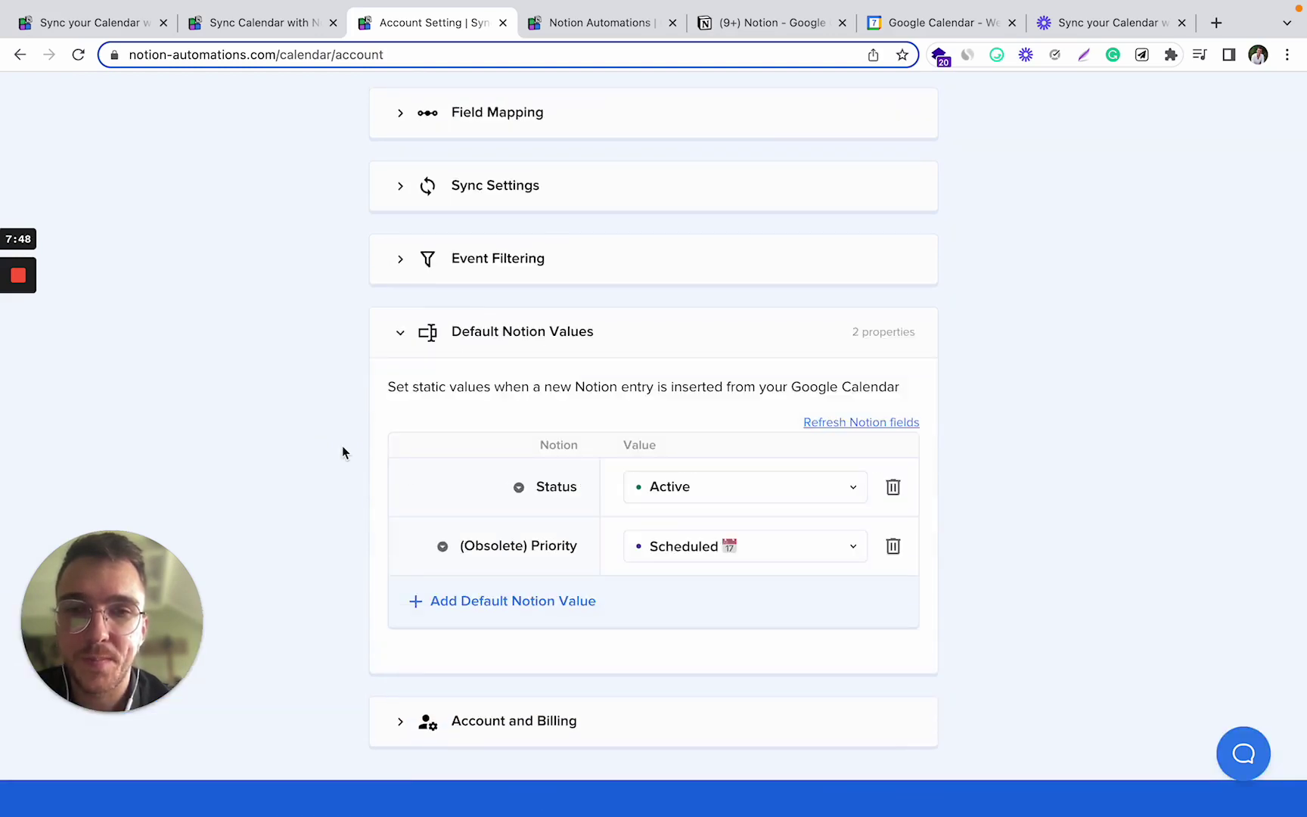
{"action": "scroll", "coordinate": [342, 446], "scroll_direction": "down", "scroll_amount": 1}
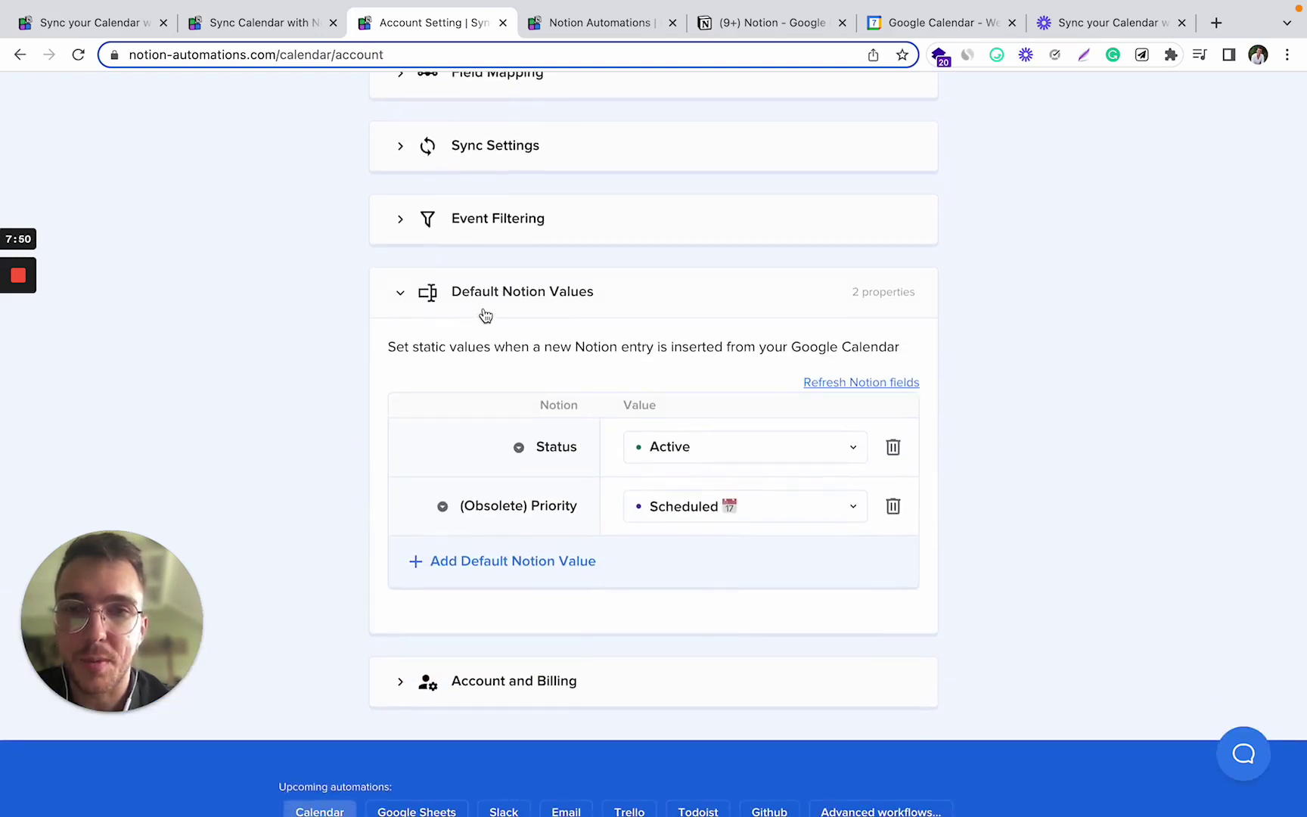
{"action": "scroll", "coordinate": [485, 315], "scroll_direction": "down", "scroll_amount": 1}
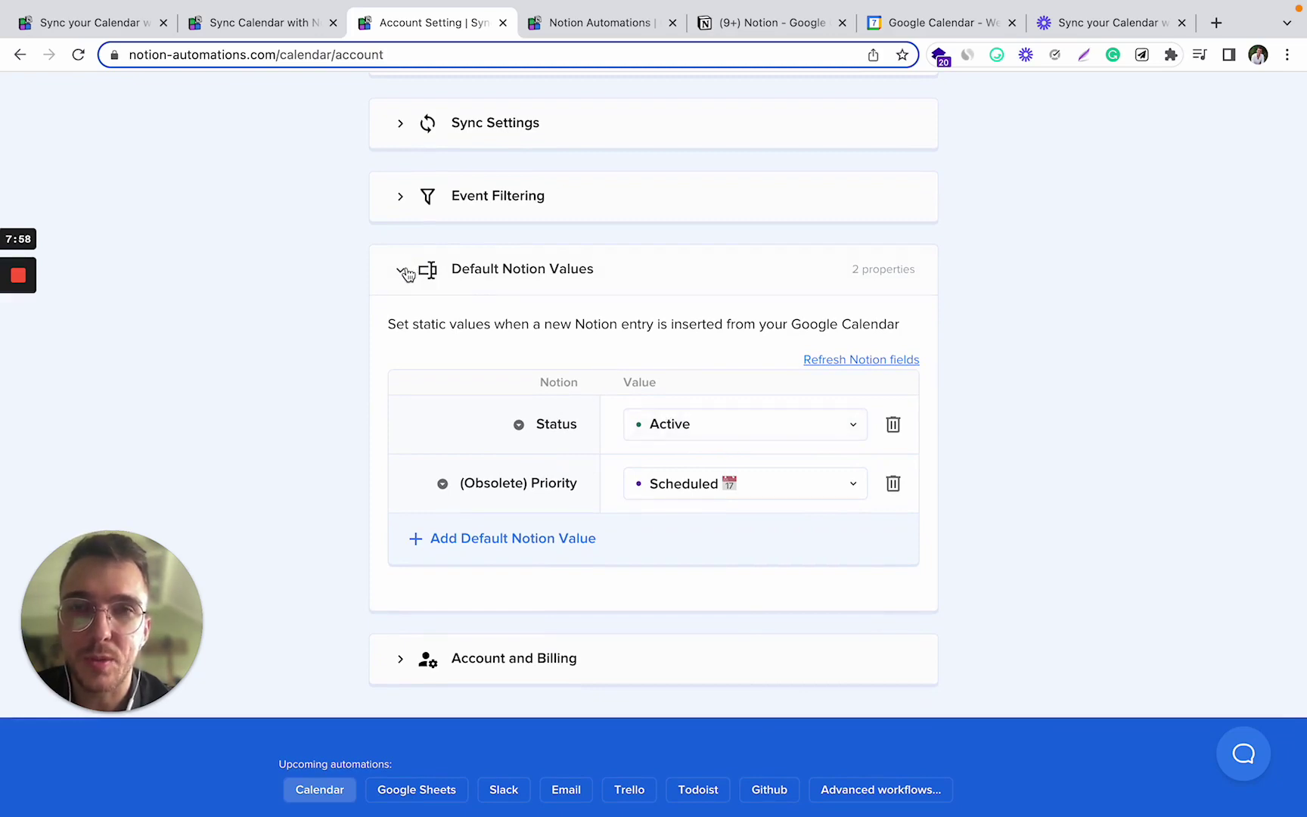
Check these defaults against the Notion Action Items database, then return to the settings
{"action": "left_click", "coordinate": [767, 22]}
{"action": "left_click", "coordinate": [424, 24]}
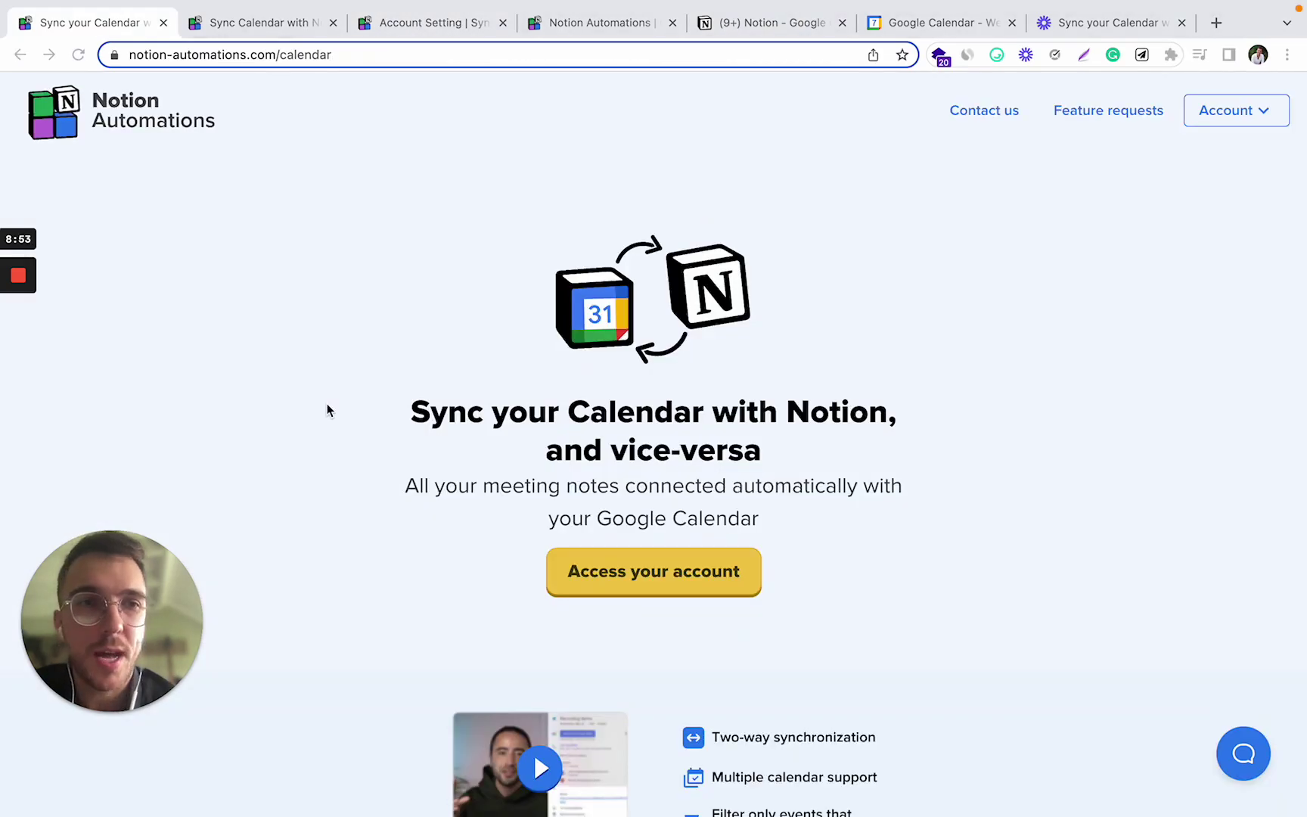
{"action": "scroll", "coordinate": [327, 409], "scroll_direction": "down", "scroll_amount": 15}
Scroll the landing page to the 'Simple pricing, massive results' card showing 5€ per month
{"action": "scroll", "coordinate": [327, 409], "scroll_direction": "down", "scroll_amount": 1}
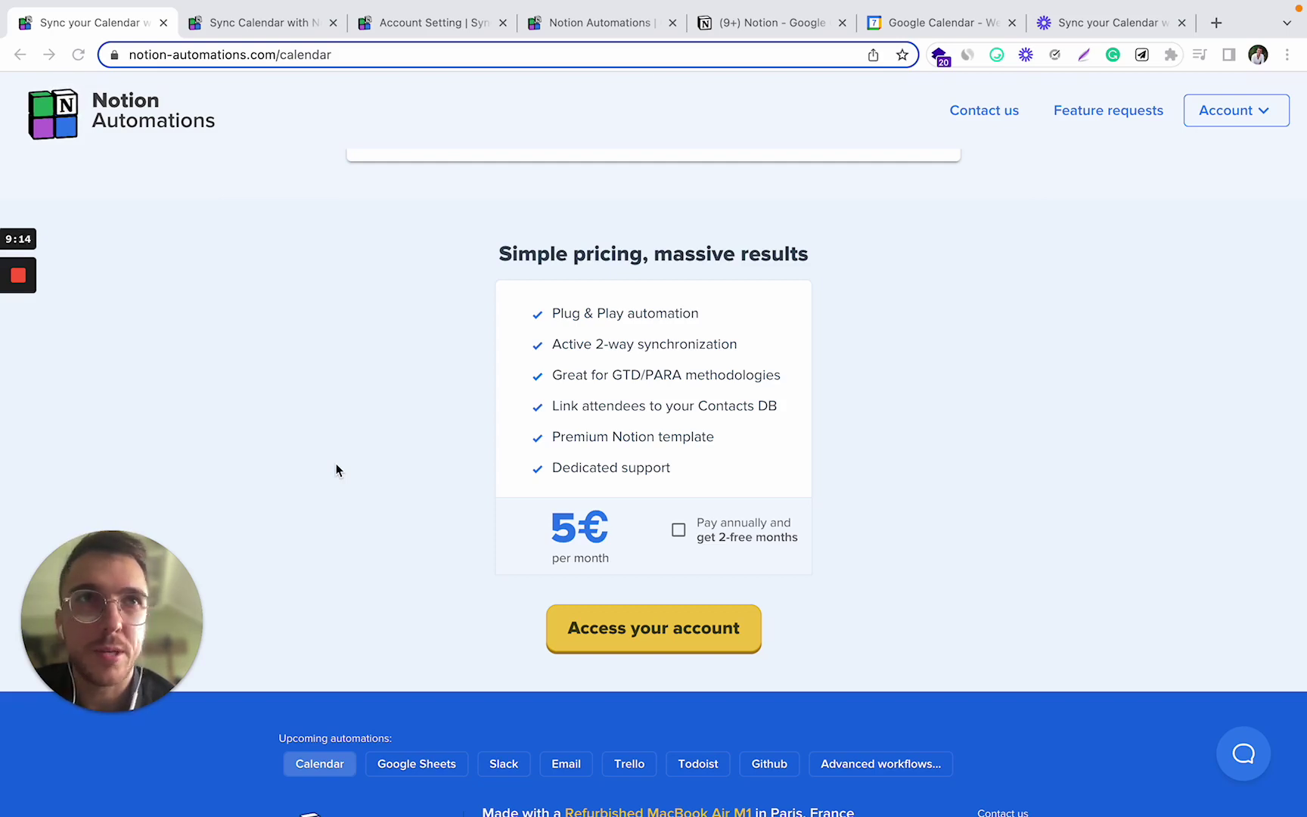
{"action": "scroll", "coordinate": [337, 470], "scroll_direction": "up", "scroll_amount": 1}
{"action": "scroll", "coordinate": [337, 470], "scroll_direction": "down", "scroll_amount": 3}
{"action": "scroll", "coordinate": [336, 469], "scroll_direction": "up", "scroll_amount": 4}
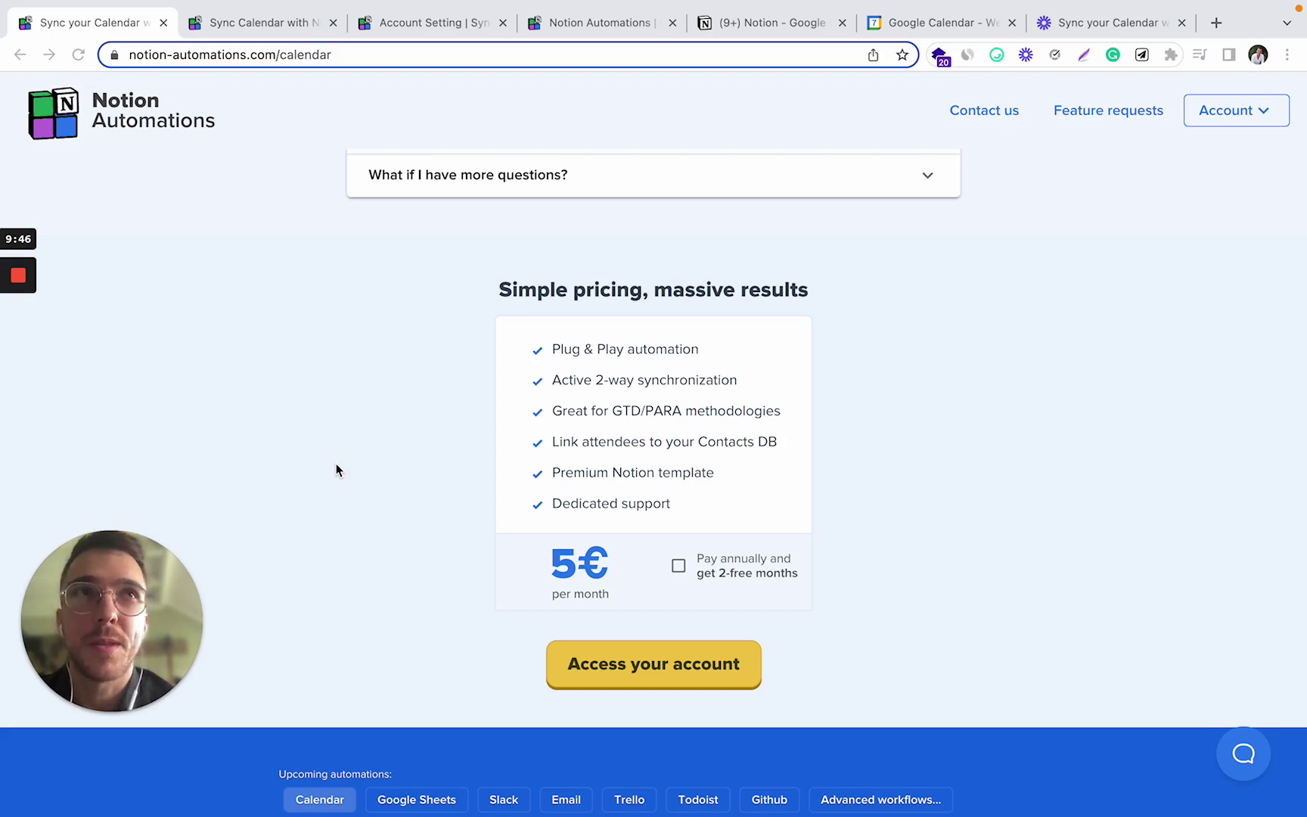
{"action": "scroll", "coordinate": [336, 468], "scroll_direction": "up", "scroll_amount": 1}
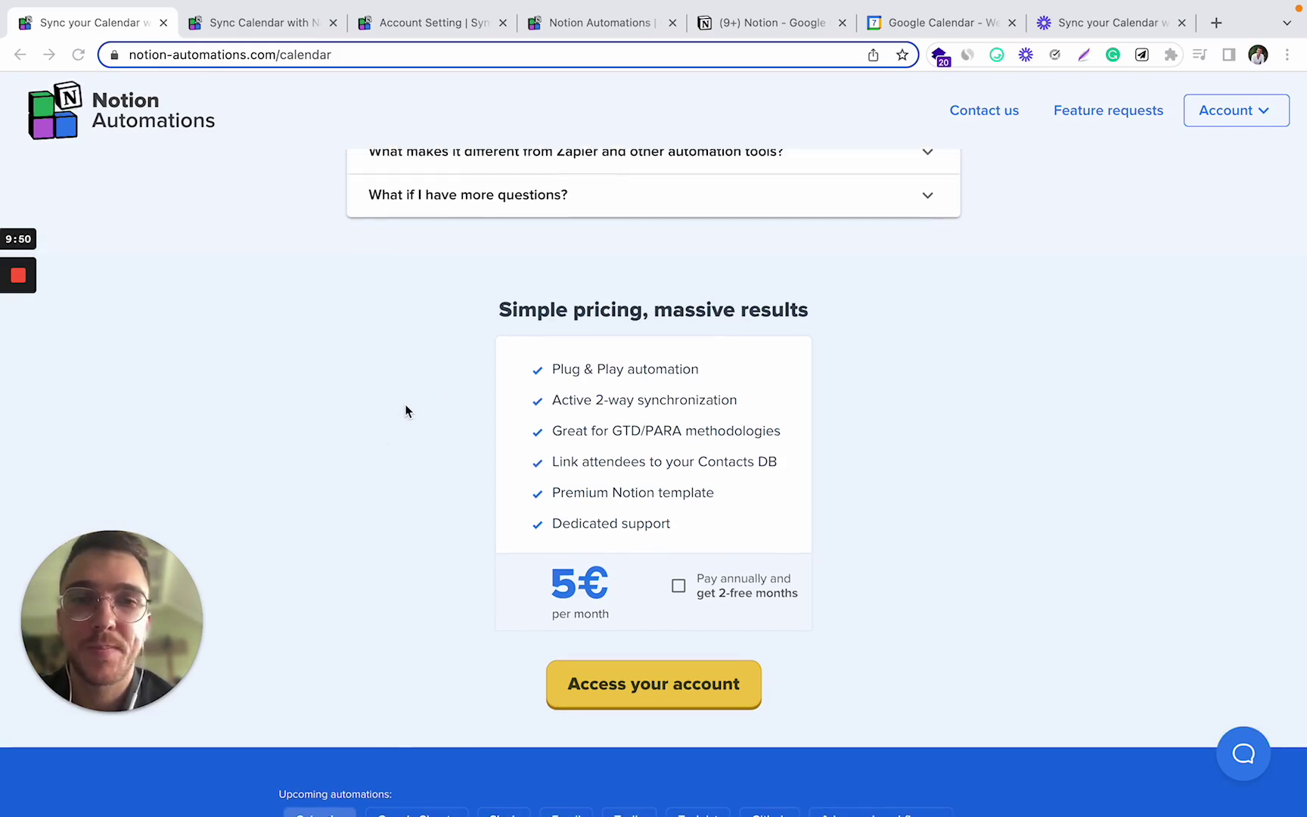
{"action": "scroll", "coordinate": [406, 410], "scroll_direction": "up", "scroll_amount": 15}
{"action": "scroll", "coordinate": [406, 410], "scroll_direction": "down", "scroll_amount": 20}
{"action": "scroll", "coordinate": [404, 411], "scroll_direction": "up", "scroll_amount": 2}
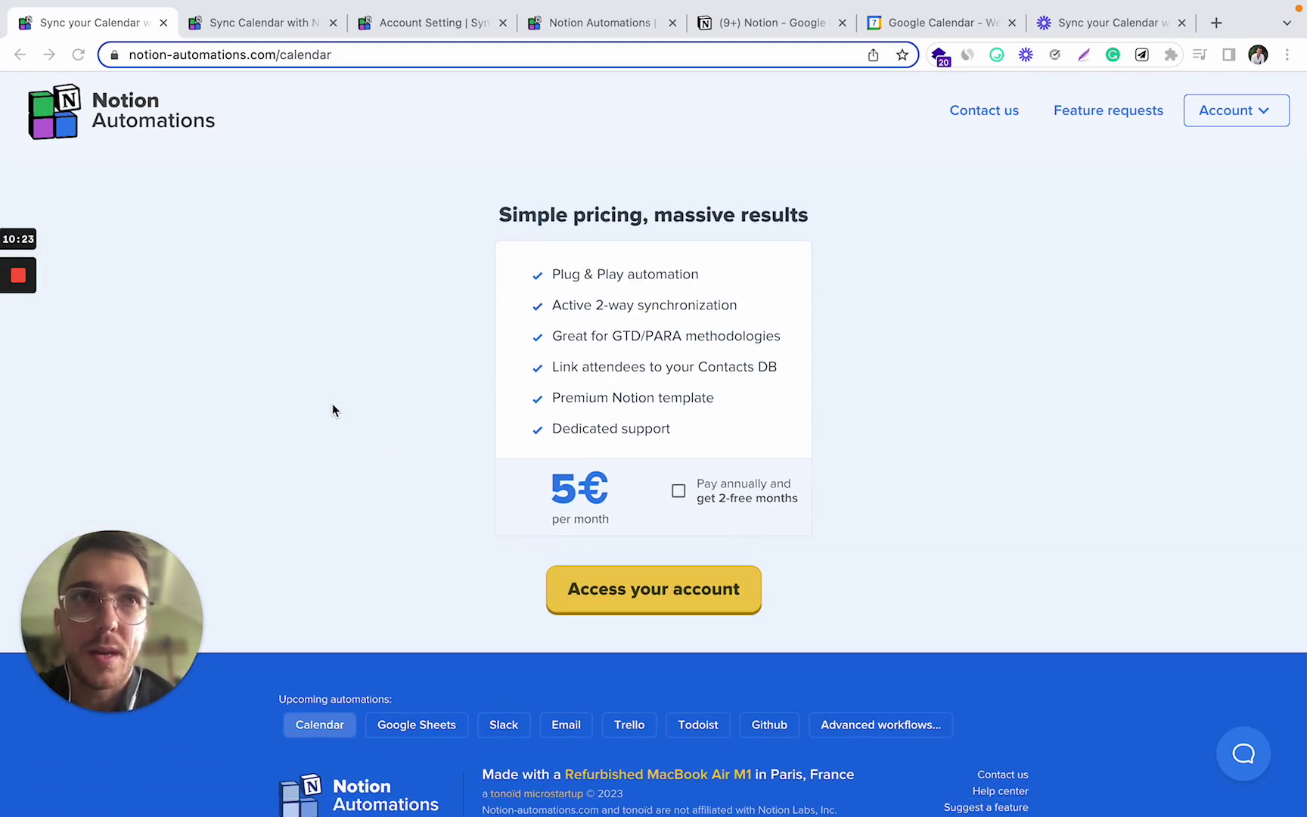
{"action": "scroll", "coordinate": [332, 411], "scroll_direction": "down", "scroll_amount": 3}
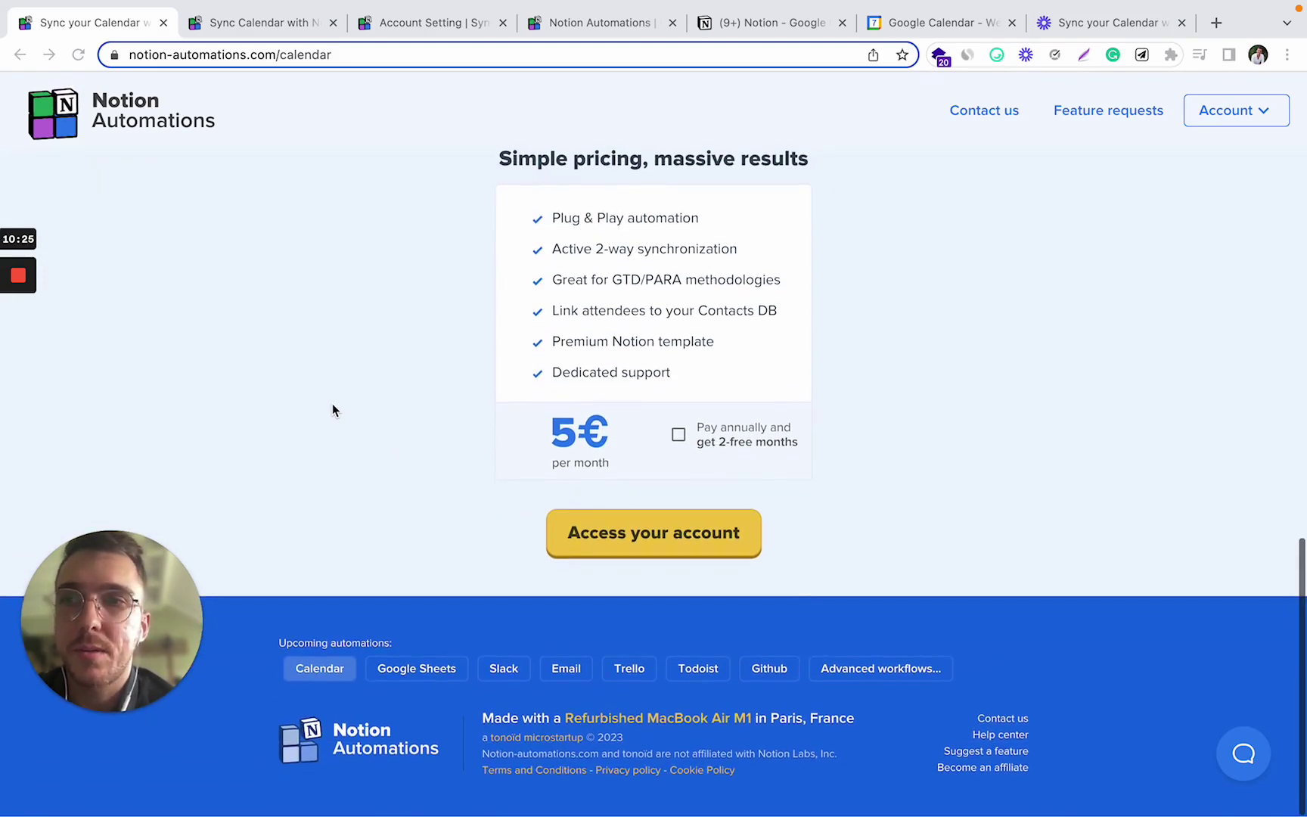
Scroll from the pricing section up to the 'Sync your Calendar with Notion, and vice-versa' headline
{"action": "scroll", "coordinate": [332, 411], "scroll_direction": "up", "scroll_amount": 20}
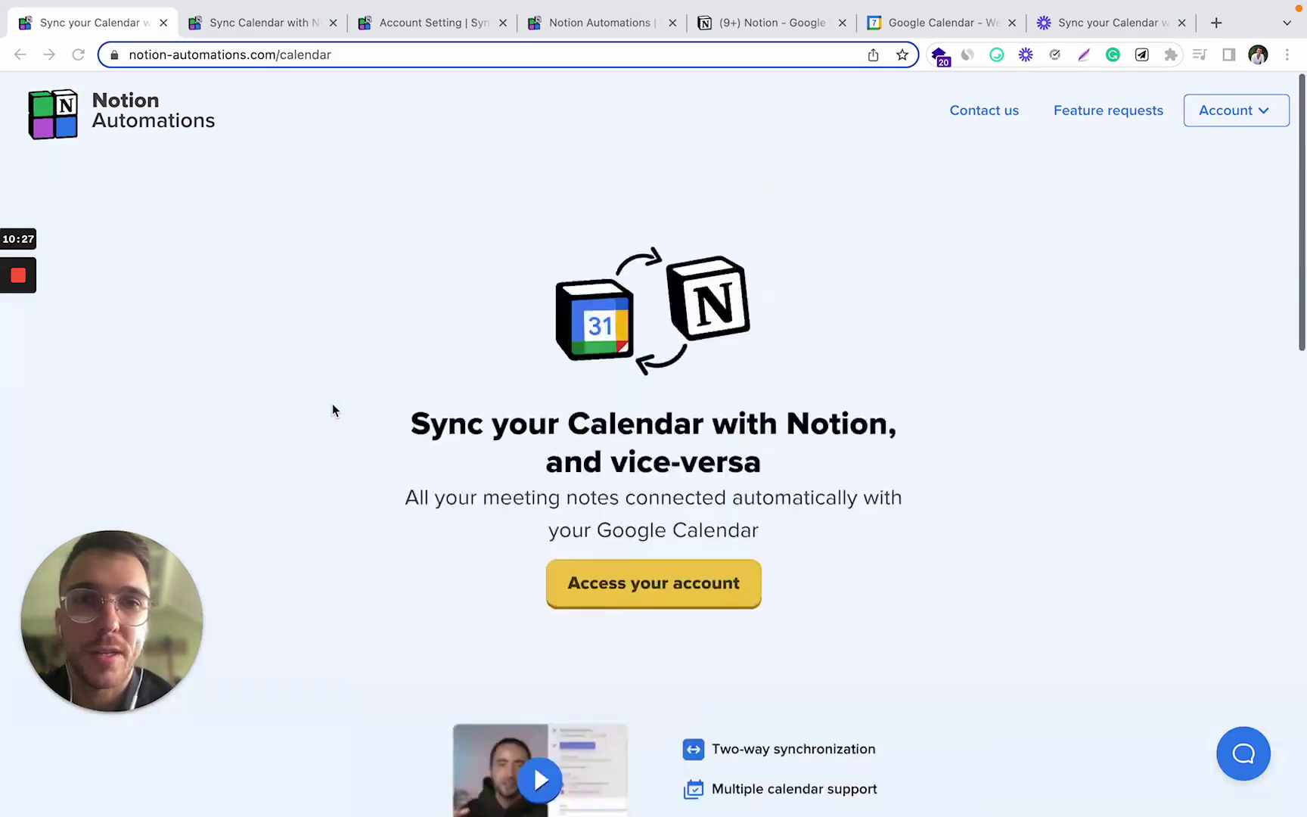
{"action": "scroll", "coordinate": [332, 411], "scroll_direction": "down", "scroll_amount": 15}
{"action": "scroll", "coordinate": [332, 411], "scroll_direction": "up", "scroll_amount": 3}
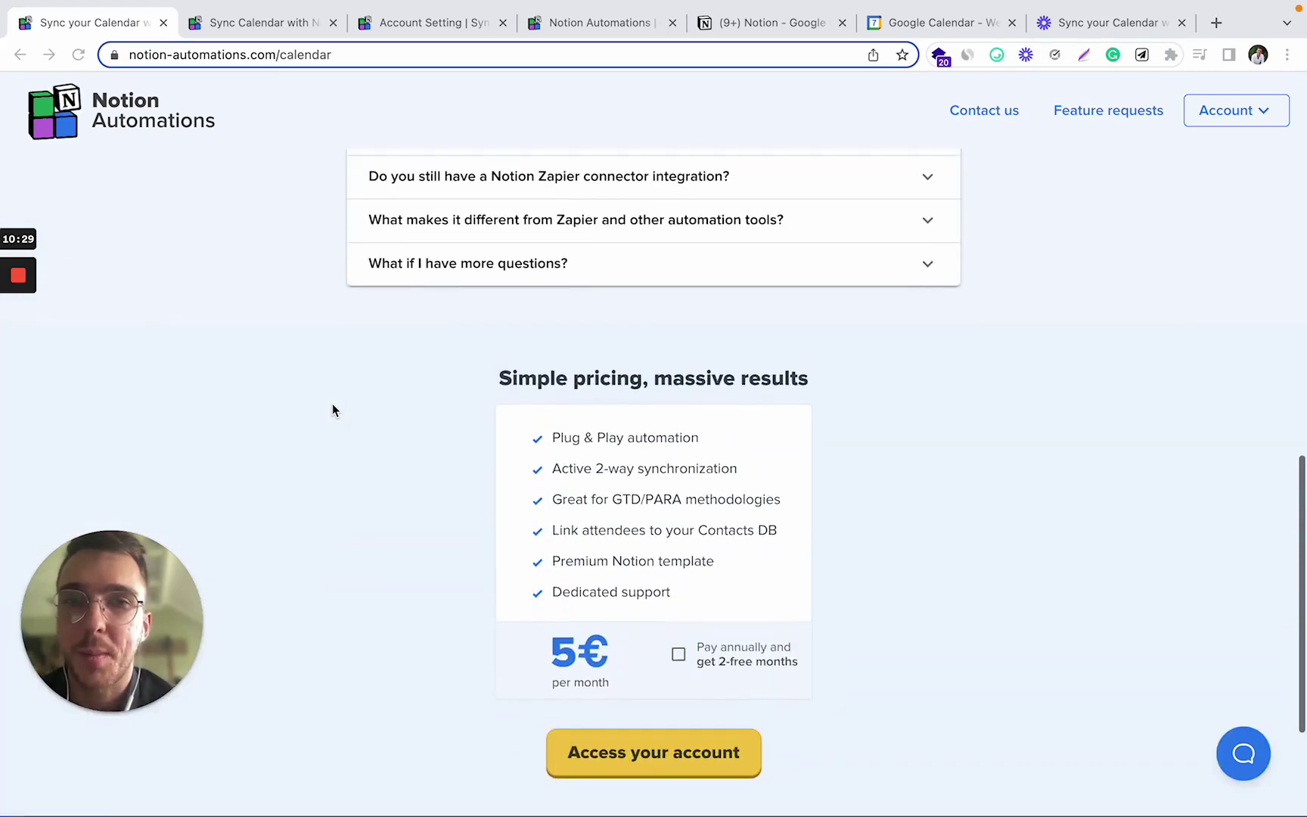
{"action": "scroll", "coordinate": [332, 411], "scroll_direction": "down", "scroll_amount": 3}
{"action": "scroll", "coordinate": [332, 405], "scroll_direction": "up", "scroll_amount": 3}
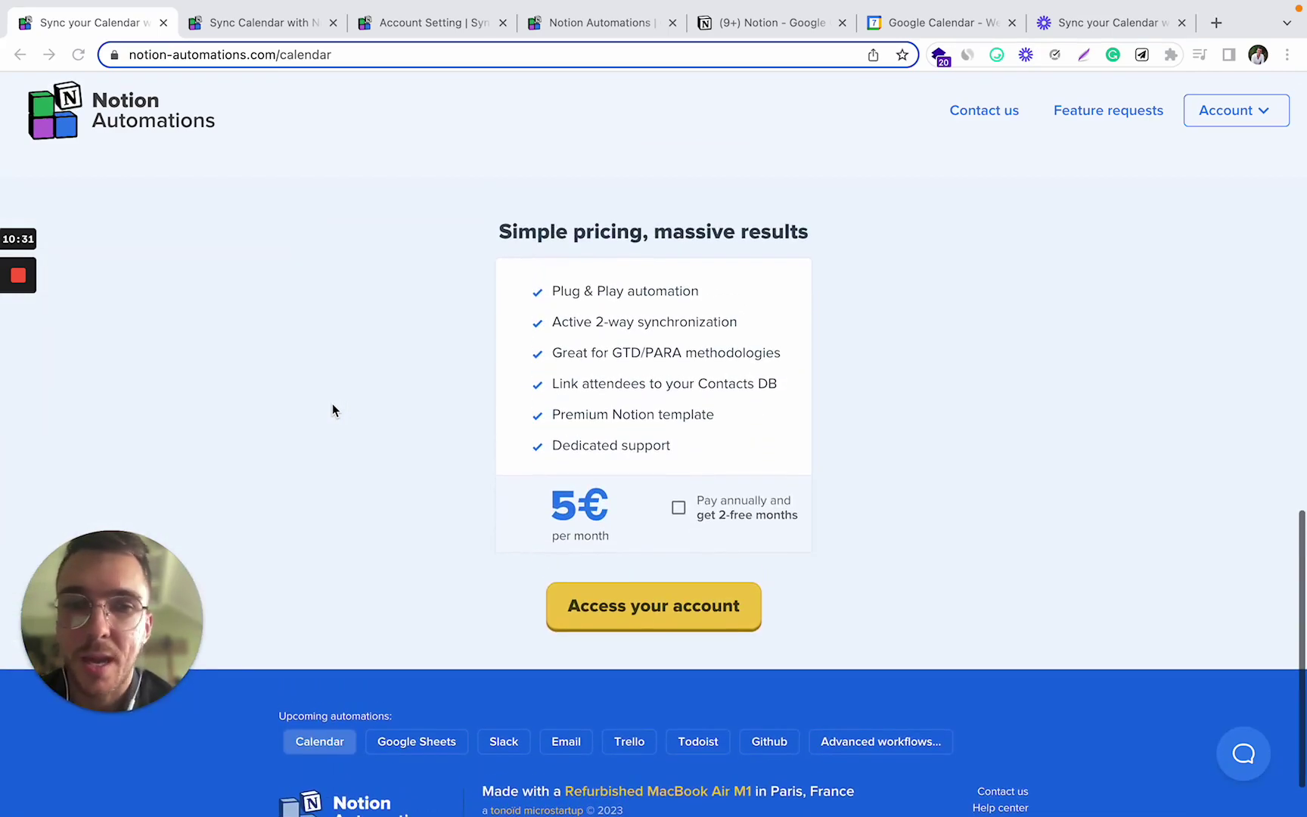
{"action": "scroll", "coordinate": [332, 411], "scroll_direction": "up", "scroll_amount": 2}
{"action": "scroll", "coordinate": [332, 411], "scroll_direction": "down", "scroll_amount": 4}
{"action": "scroll", "coordinate": [332, 411], "scroll_direction": "up", "scroll_amount": 1}
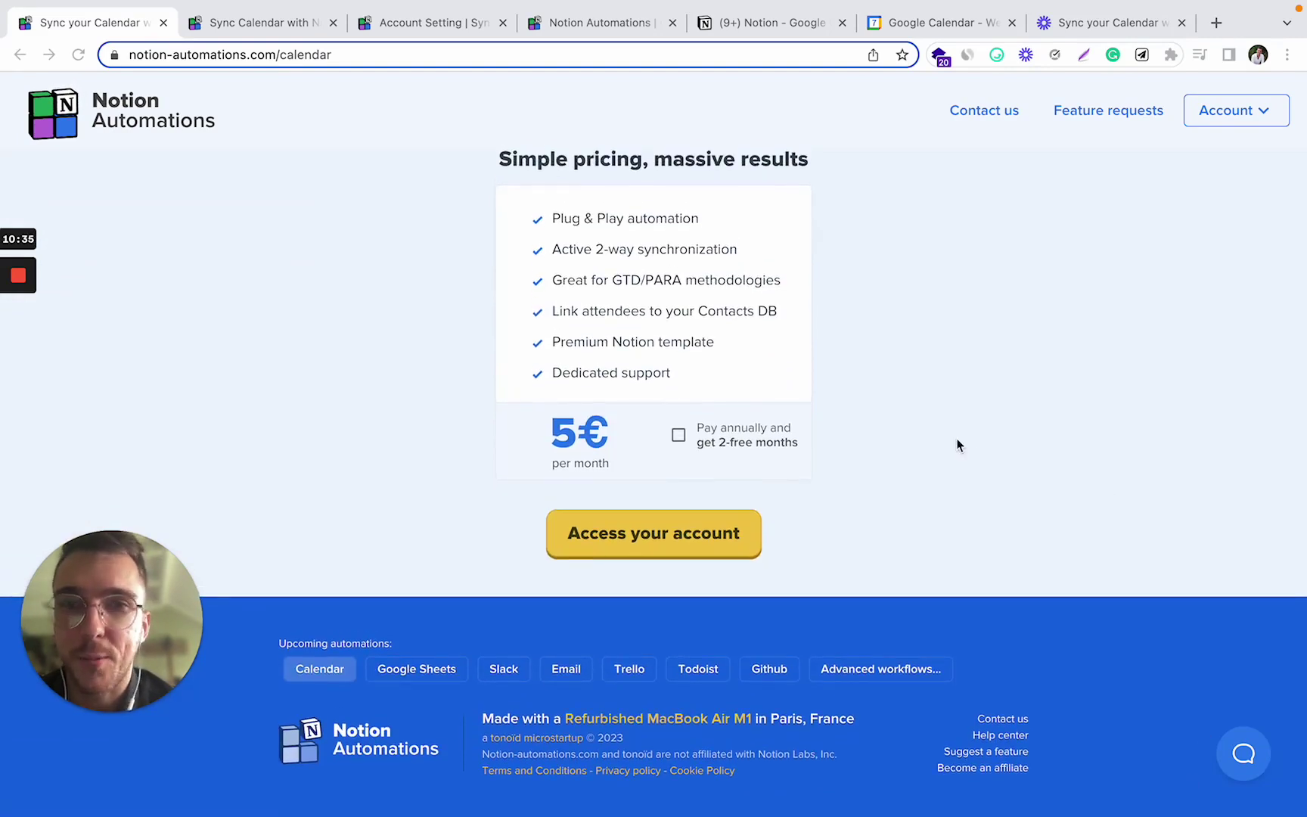
{"action": "scroll", "coordinate": [956, 443], "scroll_direction": "up", "scroll_amount": 3}
{"action": "scroll", "coordinate": [1062, 554], "scroll_direction": "down", "scroll_amount": 1}
{"action": "scroll", "coordinate": [1058, 559], "scroll_direction": "down", "scroll_amount": 1}
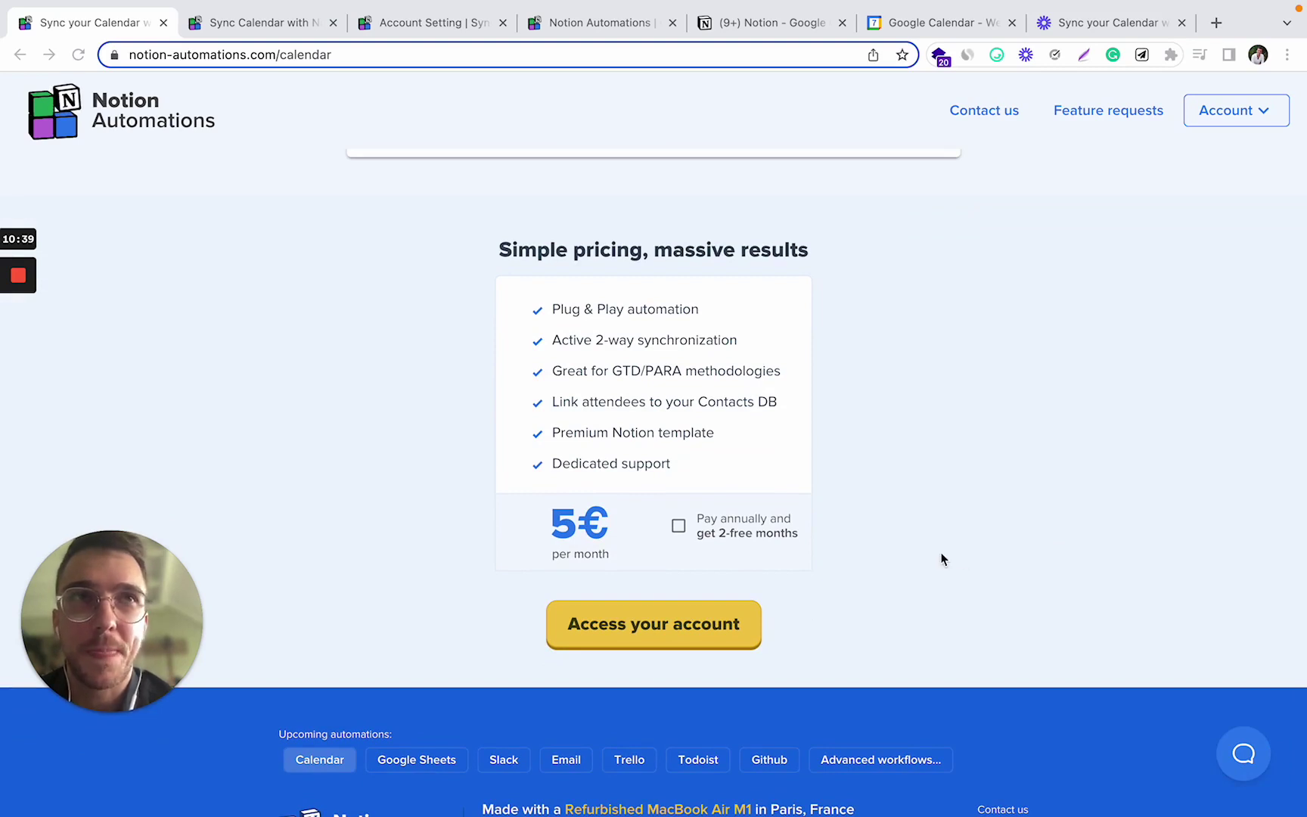
{"action": "scroll", "coordinate": [942, 558], "scroll_direction": "down", "scroll_amount": 1}
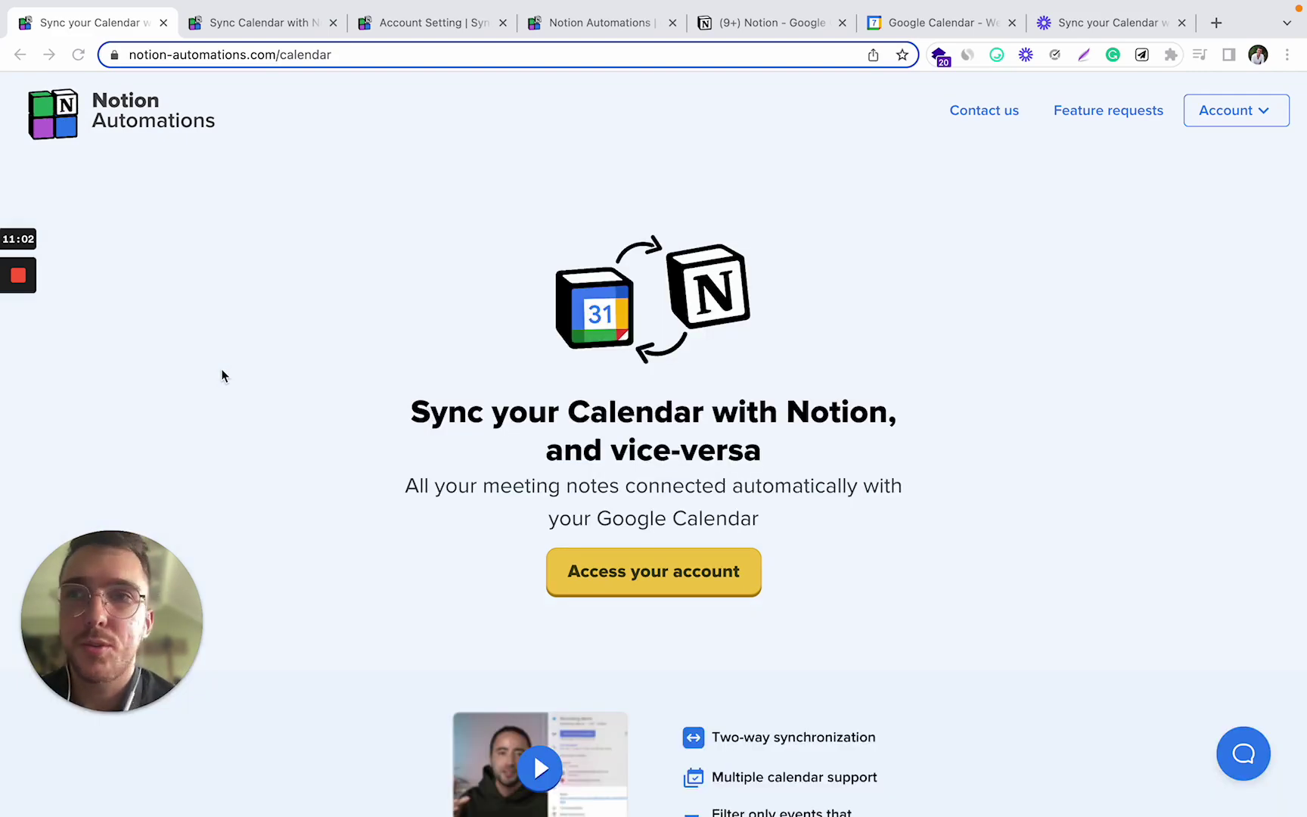
{"action": "scroll", "coordinate": [221, 368], "scroll_direction": "up", "scroll_amount": 3}
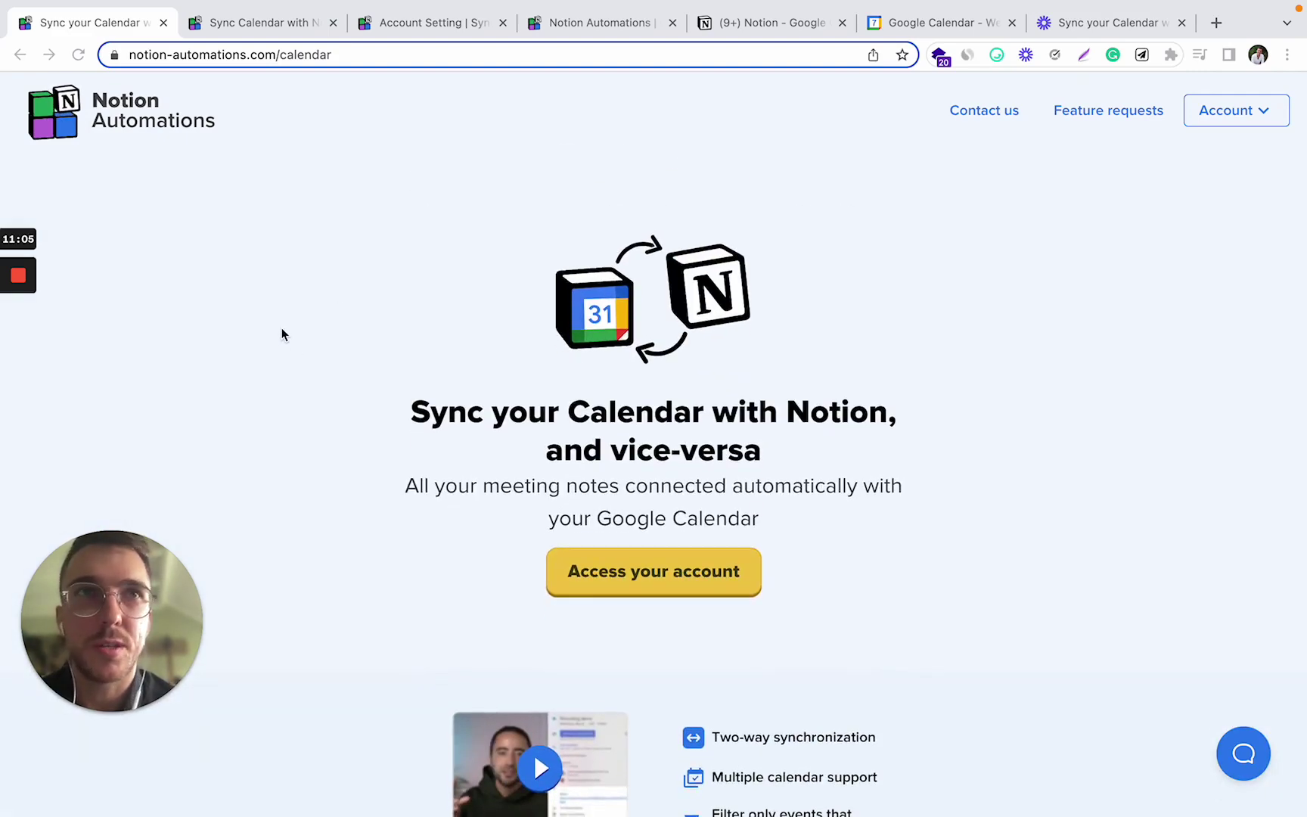